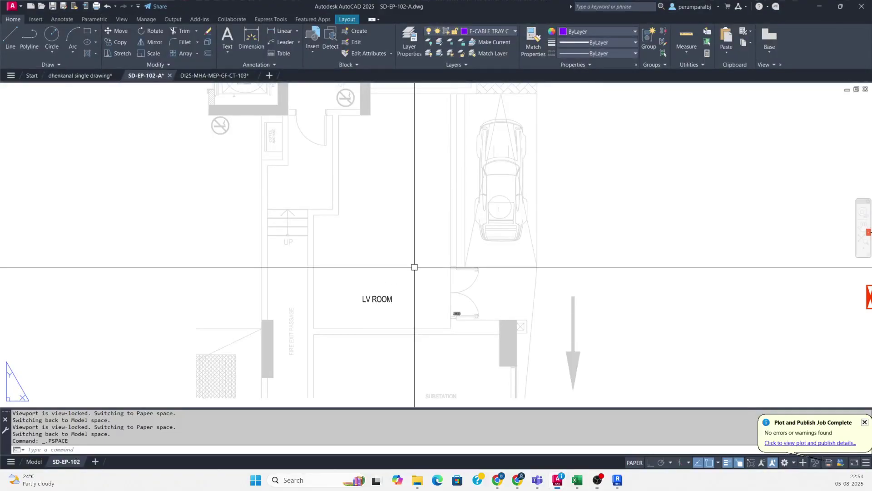
Examine the generator room and LV room areas of the floor plan and the loose equipment symbols beside it.
scroll(371, 259, down, 3)
middle_drag(404, 230, 405, 234)
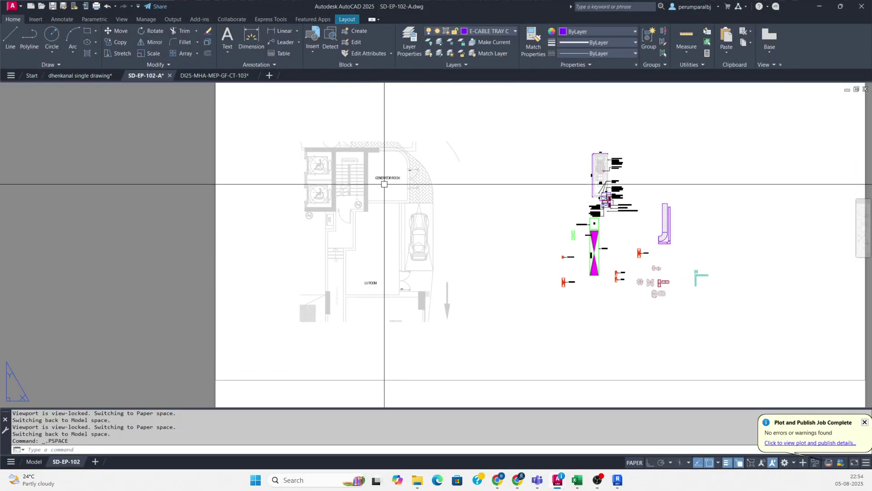
scroll(384, 180, up, 8)
middle_drag(383, 179, 405, 243)
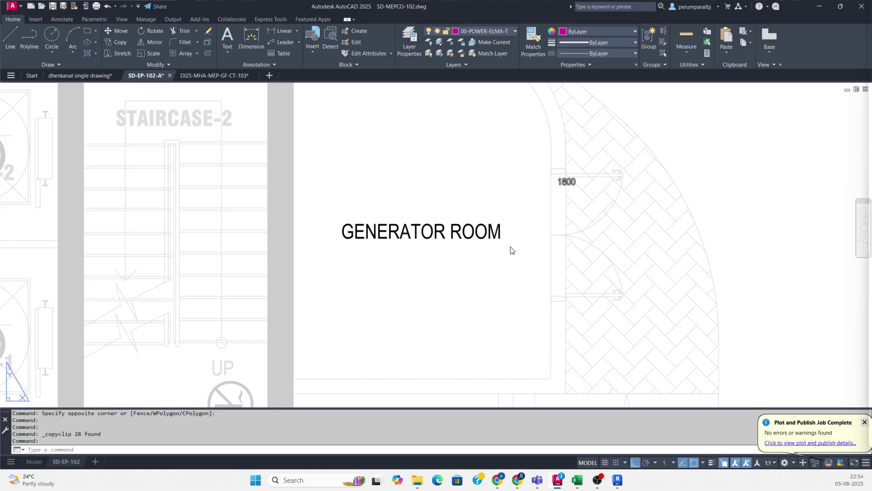
scroll(468, 260, down, 4)
middle_drag(445, 284, 426, 175)
middle_drag(401, 301, 417, 224)
middle_drag(403, 281, 409, 312)
mouse_move(421, 263)
middle_down()
mouse_move(416, 344)
mouse_move(391, 215)
middle_up()
scroll(438, 187, up, 2)
scroll(425, 202, down, 3)
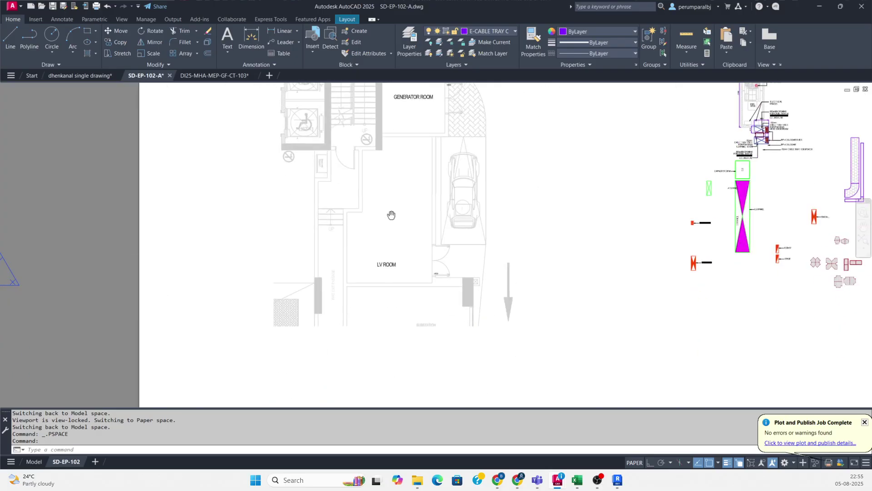
scroll(391, 275, up, 1)
mouse_move(402, 258)
middle_down()
mouse_move(370, 314)
mouse_move(362, 280)
middle_up()
scroll(366, 296, down, 1)
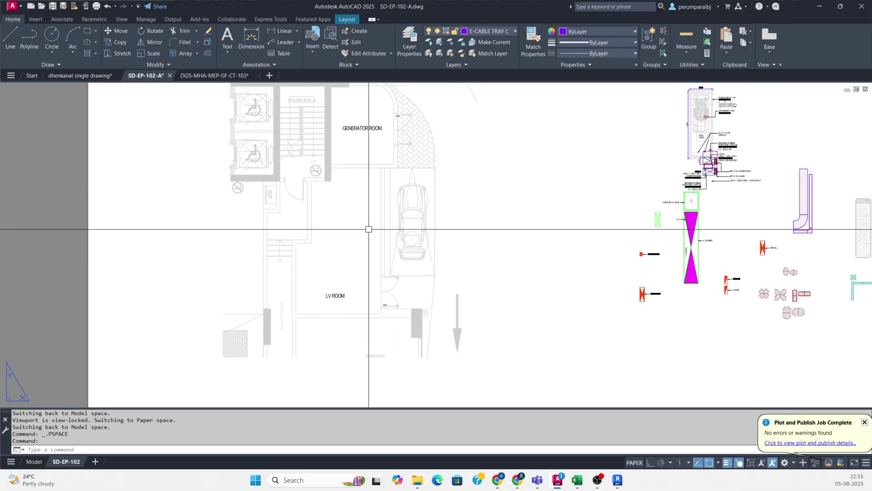
scroll(701, 214, up, 6)
middle_drag(693, 254, 511, 207)
click(422, 233)
text(m)
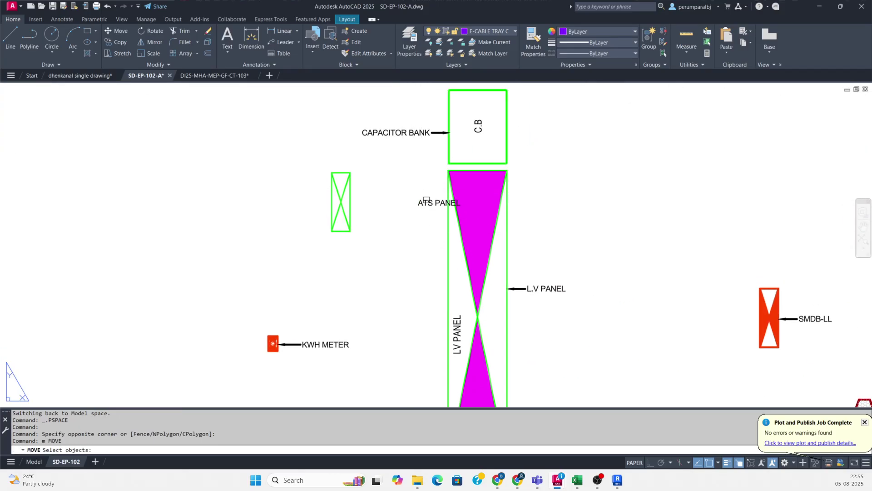
key(Escape)
key(Escape)
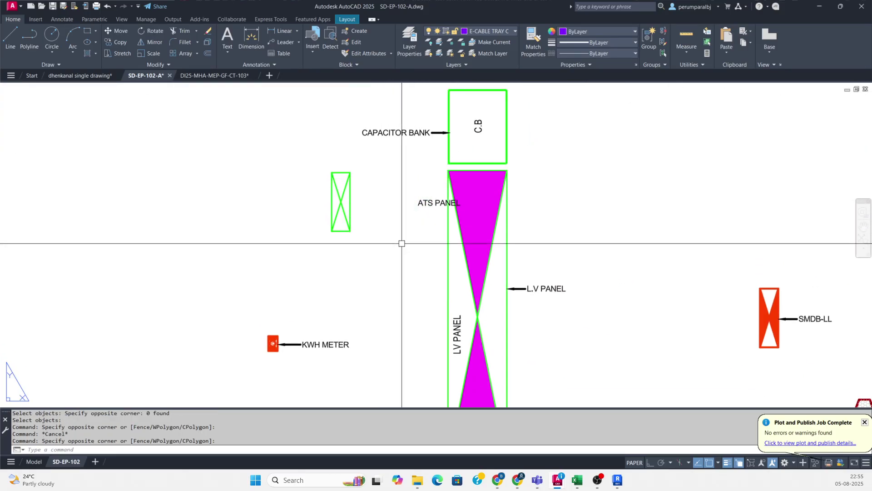
Move the ATS PANEL label off the L.V panel symbol and place it beside the green ATS panel symbol.
scroll(468, 245, down, 10)
scroll(468, 246, up, 8)
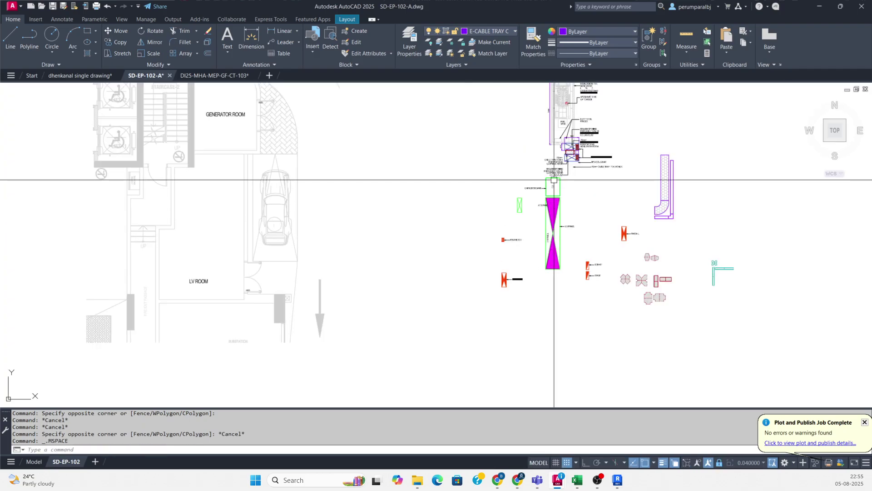
scroll(523, 209, up, 5)
text(m)
key(Return)
click(531, 228)
click(521, 253)
key(Return)
click(545, 274)
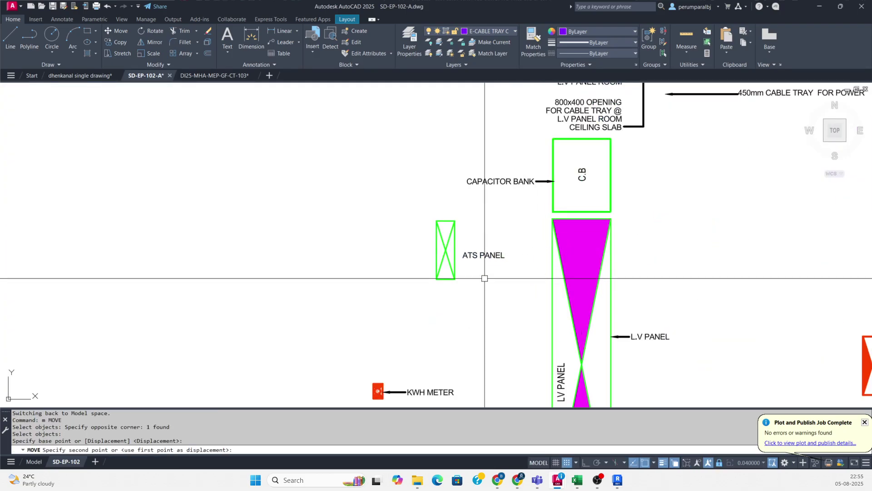
key(Escape)
scroll(534, 246, down, 2)
middle_drag(536, 226, 446, 171)
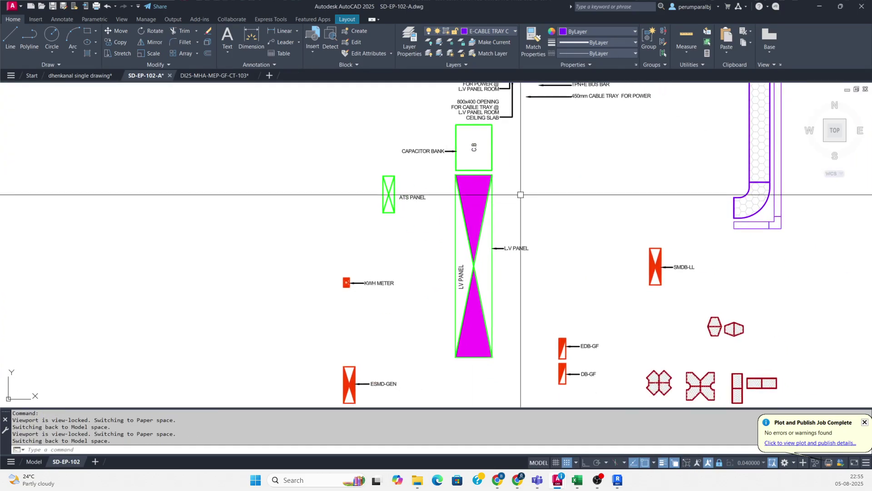
Measure the length of the L.V panel symbol with a linear dimension, without placing the dimension.
text(dli)
key(Return)
click(491, 175)
click(492, 356)
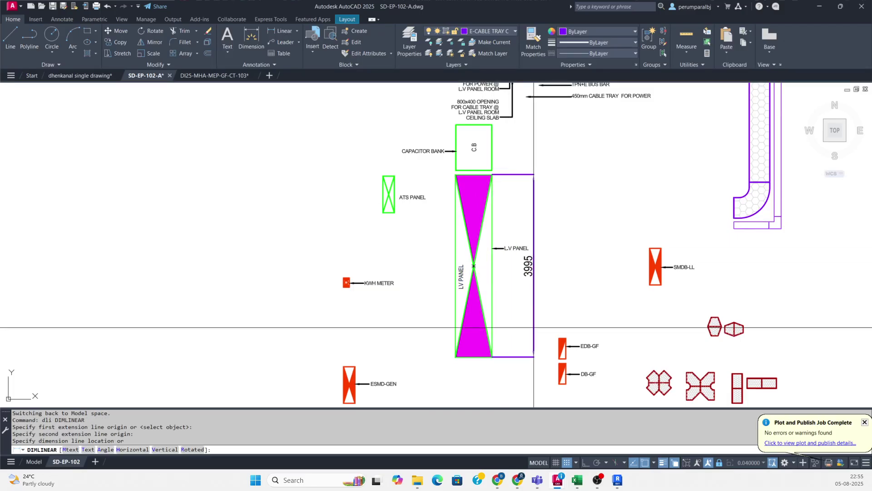
key(Escape)
Measure the width of the L.V panel symbol along its upper edge with a linear dimension, without placing it.
key(Return)
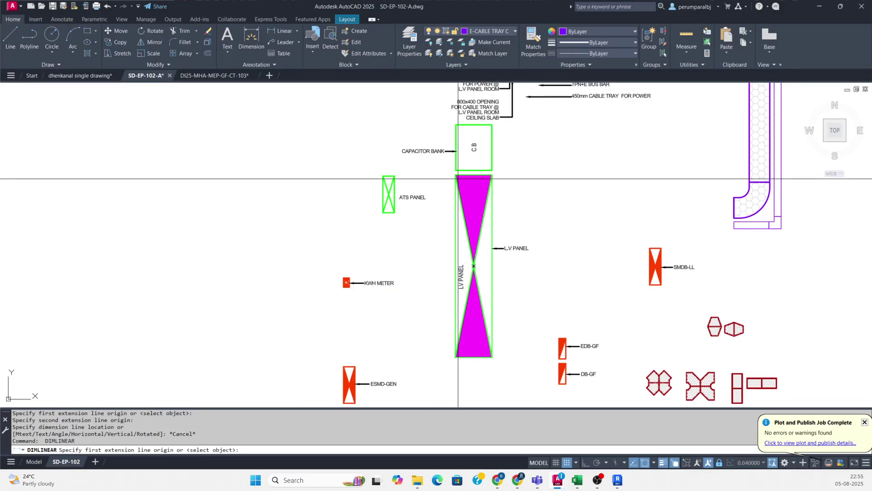
click(456, 174)
scroll(456, 174, up, 3)
click(492, 174)
click(474, 171)
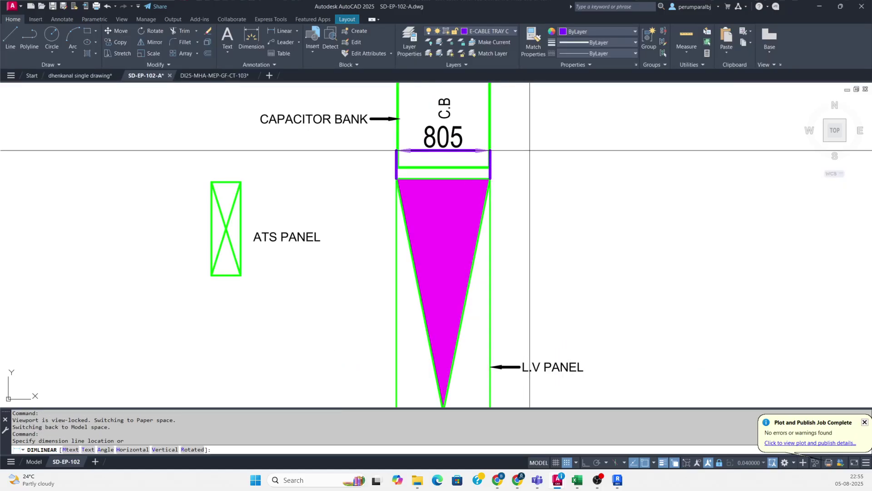
scroll(524, 158, down, 5)
key(Escape)
click(532, 187)
click(483, 196)
middle_drag(560, 177, 492, 196)
key(Escape)
Copy the L.V panel symbol by its upper midpoint into the LV room of the floor plan.
text(c)
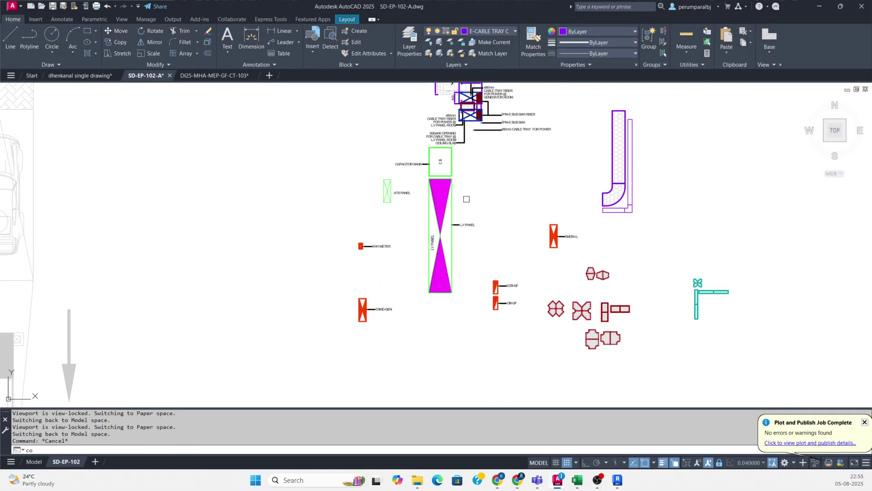
text(o)
key(Return)
scroll(467, 199, up, 2)
click(468, 196)
click(433, 201)
key(Return)
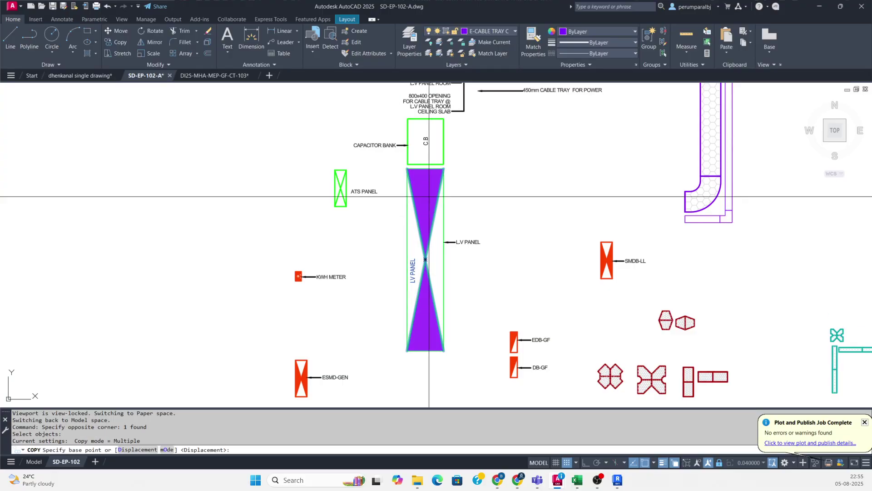
click(425, 169)
scroll(348, 223, down, 5)
scroll(347, 190, up, 5)
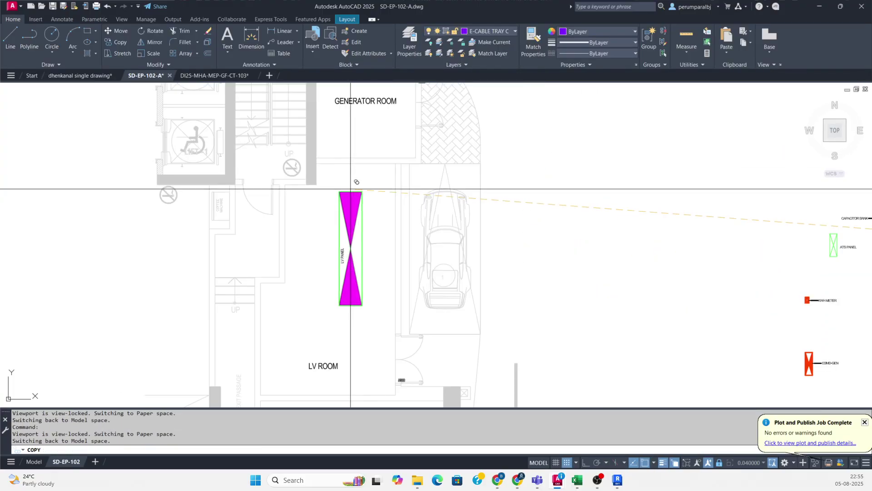
key(Escape)
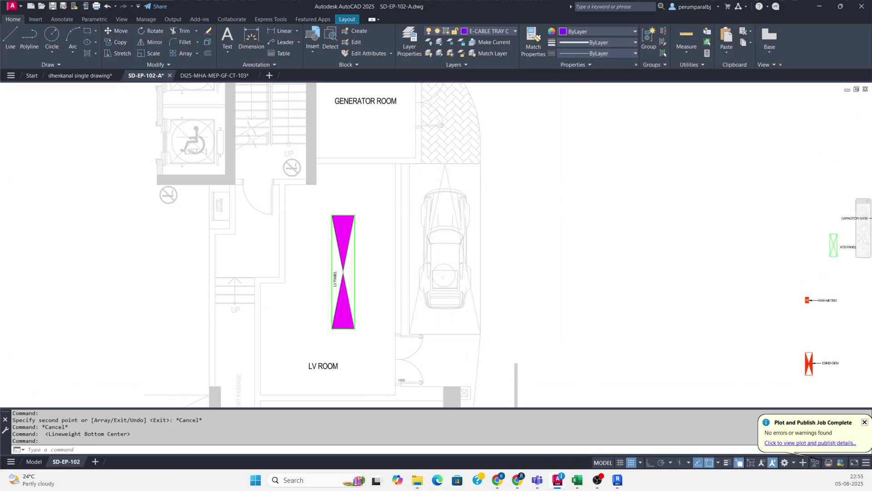
Move the copied LV panel so its upper edge midpoint meets the wall line between the generator room and LV room.
scroll(357, 210, up, 4)
scroll(351, 223, down, 4)
text(m)
key(Return)
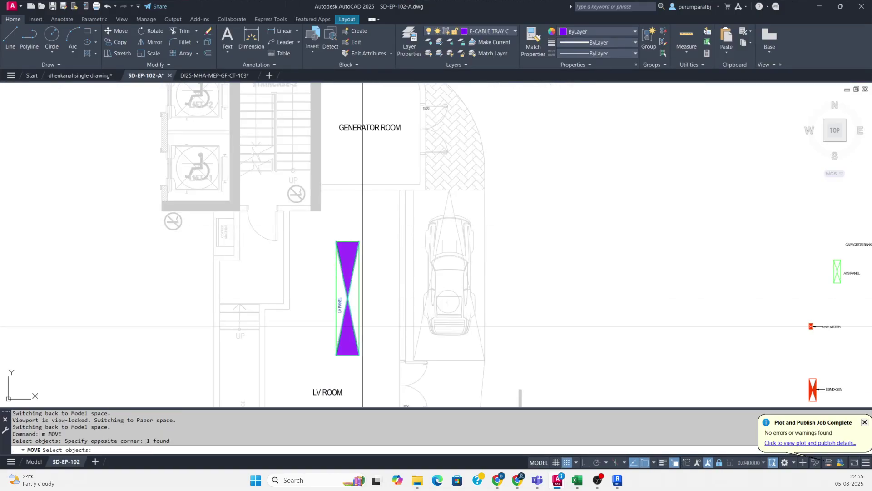
key(Return)
click(348, 242)
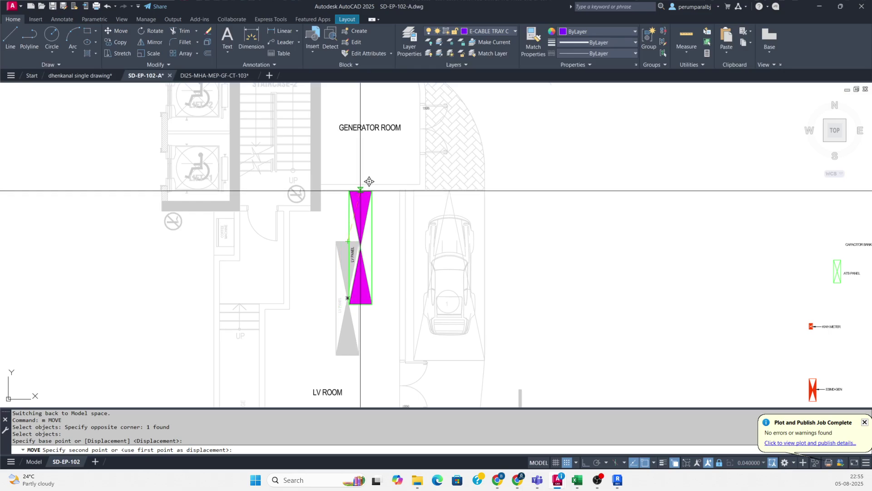
click(356, 191)
Move the LV panel 1500 mm straight down from the LV room's upper wall with Ortho on.
key(Return)
click(376, 218)
click(356, 240)
key(Return)
key(F8)
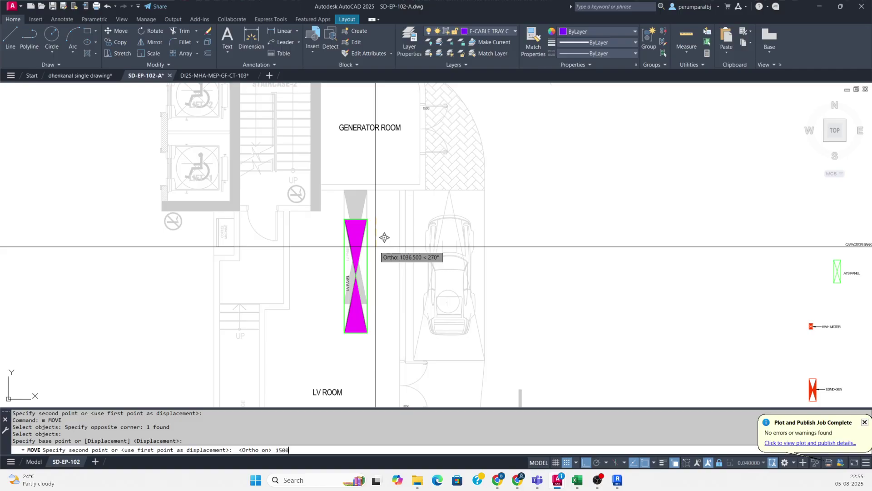
text(1500)
key(Return)
Move the LV panel horizontally so its right edge touches the LV room wall on the car parking side.
scroll(365, 256, up, 2)
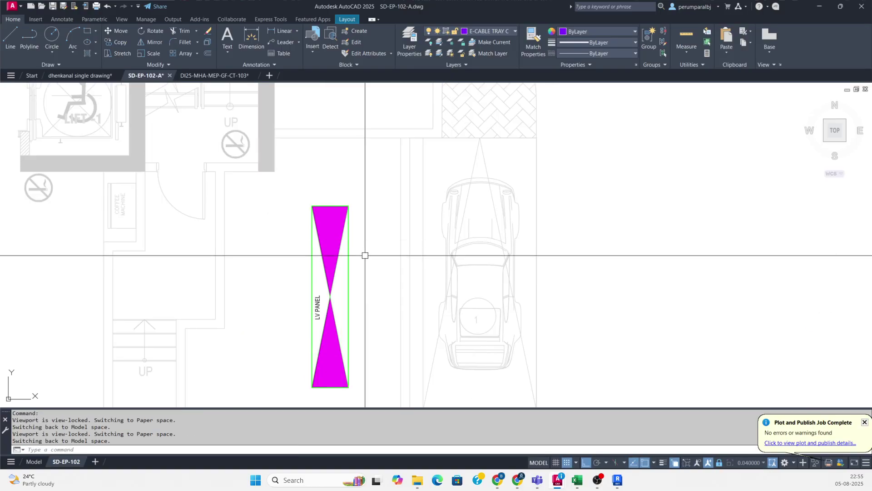
text(m)
key(Return)
drag(357, 272, 344, 292)
key(Return)
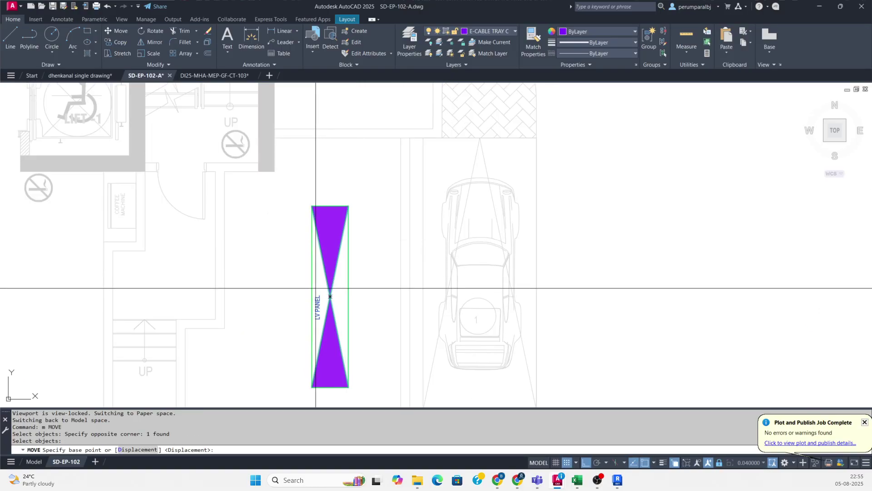
click(348, 296)
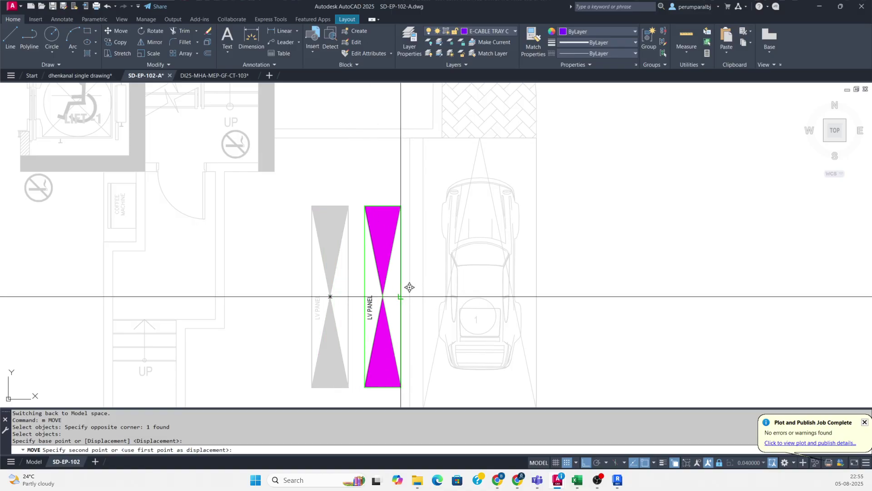
click(409, 286)
Move the LV panel 1600 mm straight away from the parking-side wall into the LV room.
text(m)
key(Return)
click(369, 272)
click(375, 265)
key(Return)
click(360, 282)
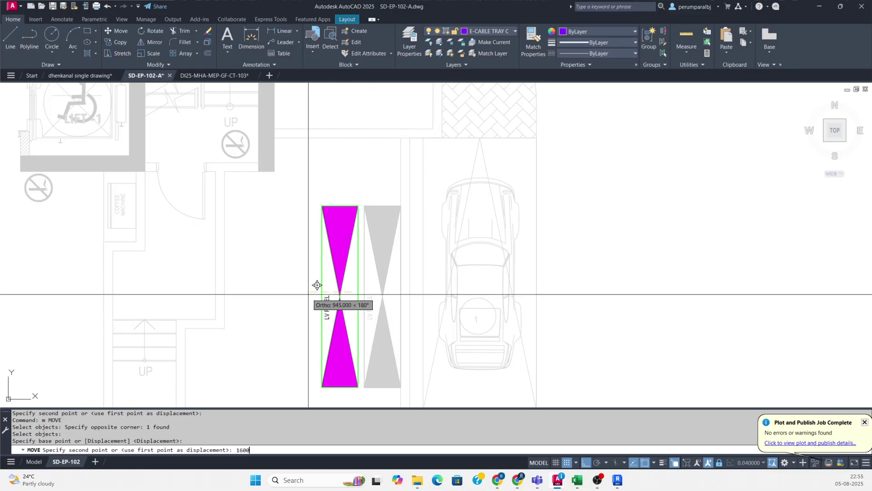
key(Return)
key(Escape)
key(Escape)
Dimension the clearance between the LV panel's right edge and the parking-side wall.
text(dli)
key(Return)
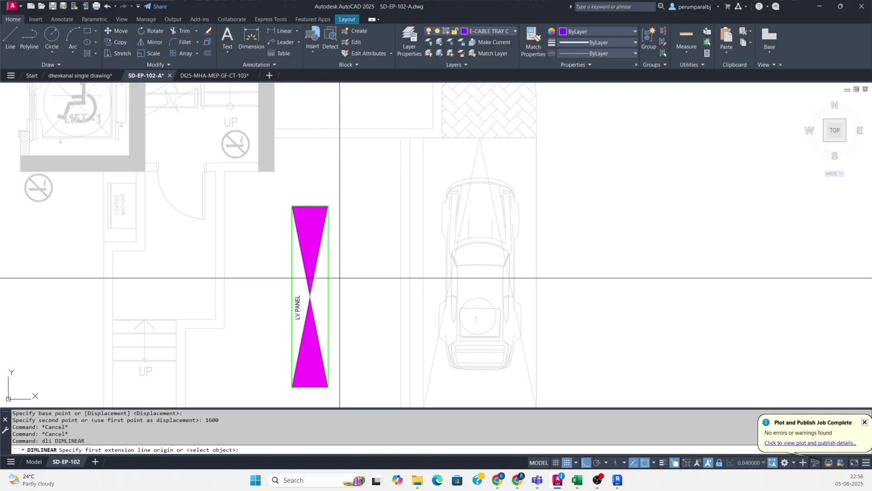
click(310, 294)
click(401, 292)
click(383, 290)
key(Escape)
Dimension the clearance between the LV panel's left edge and the opposite LV room wall.
key(Return)
click(225, 290)
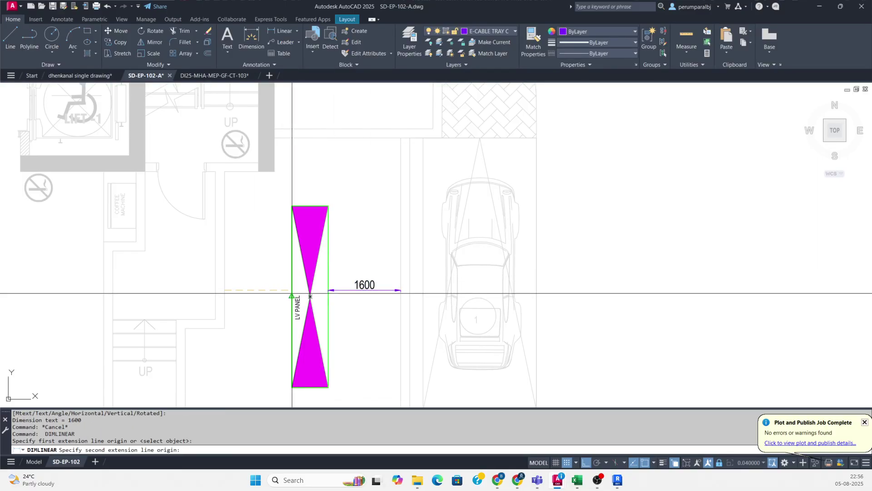
click(290, 288)
click(291, 293)
key(Escape)
middle_drag(198, 328, 199, 290)
mouse_move(282, 278)
middle_down()
mouse_move(280, 299)
mouse_move(293, 234)
middle_up()
middle_drag(251, 263, 257, 290)
middle_drag(290, 250, 295, 266)
scroll(339, 189, up, 2)
middle_drag(339, 235, 339, 273)
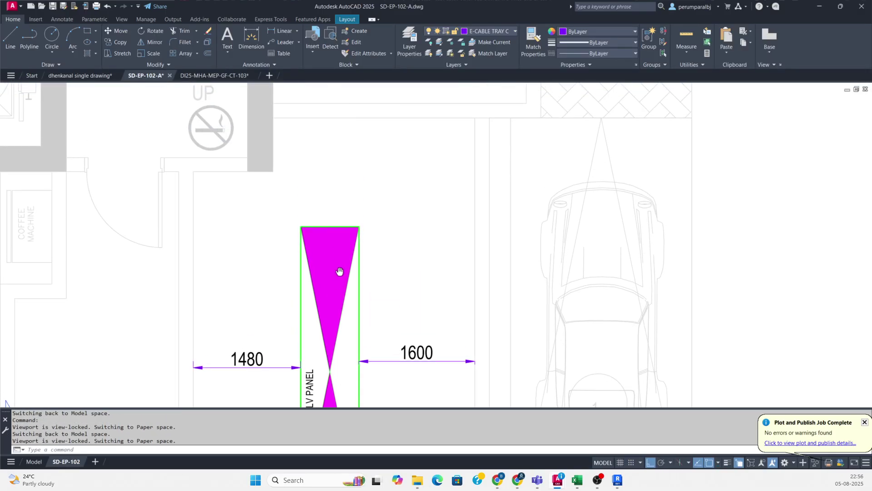
key(ctrl+c)
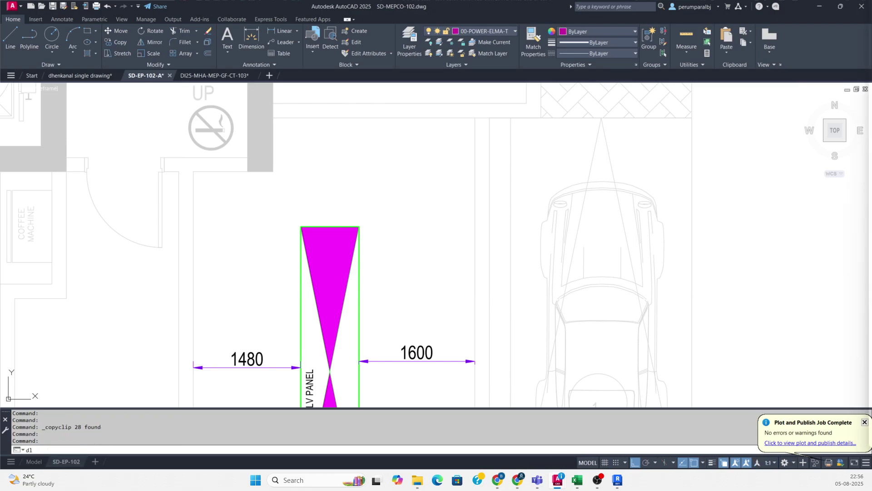
key(Return)
key(Escape)
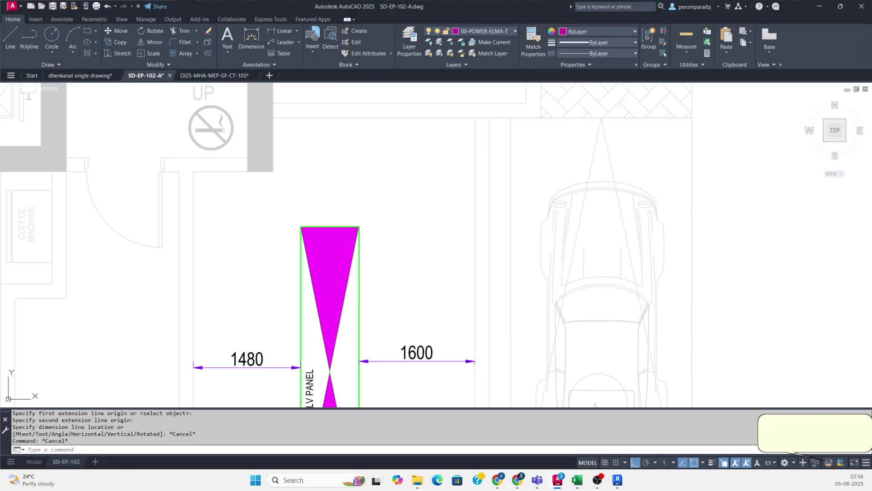
key(Escape)
middle_drag(376, 241, 375, 283)
text(l;i)
key(Return)
key(Escape)
Dimension the vertical clearance between the LV panel's upper edge and the LV room's upper wall.
text(dli)
key(Return)
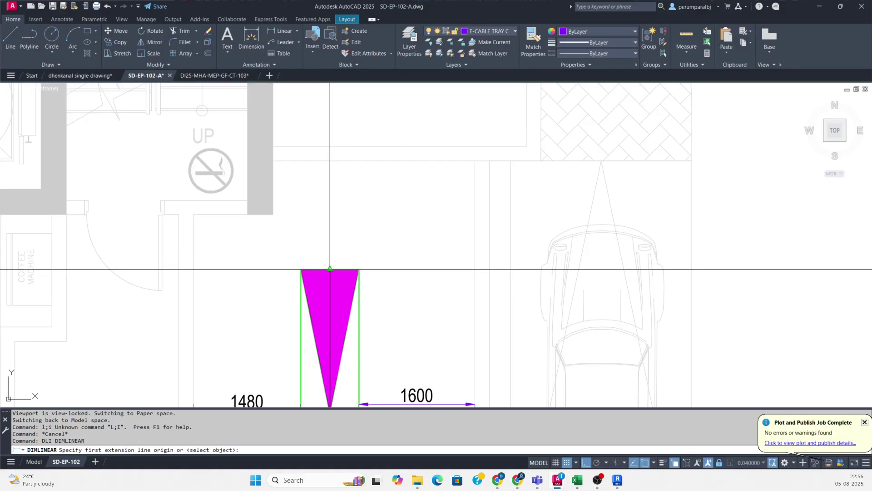
click(329, 268)
click(330, 161)
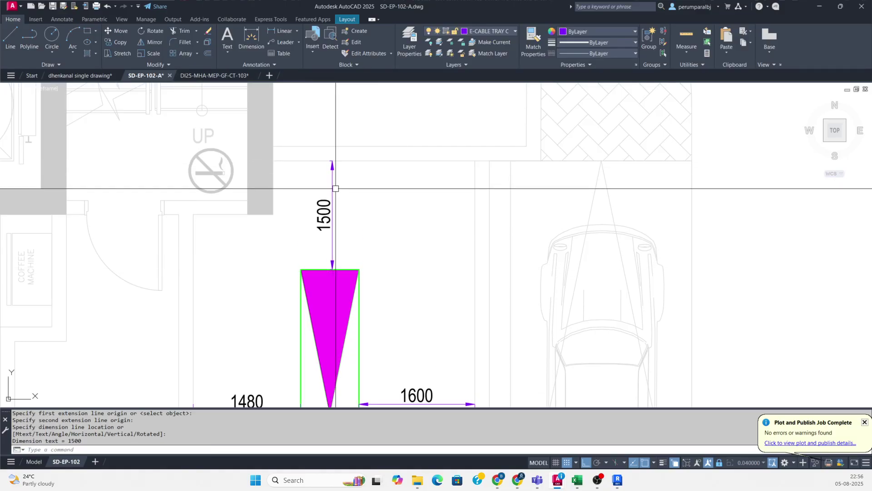
Erase the clearance dimensions around the LV panel.
scroll(332, 187, down, 2)
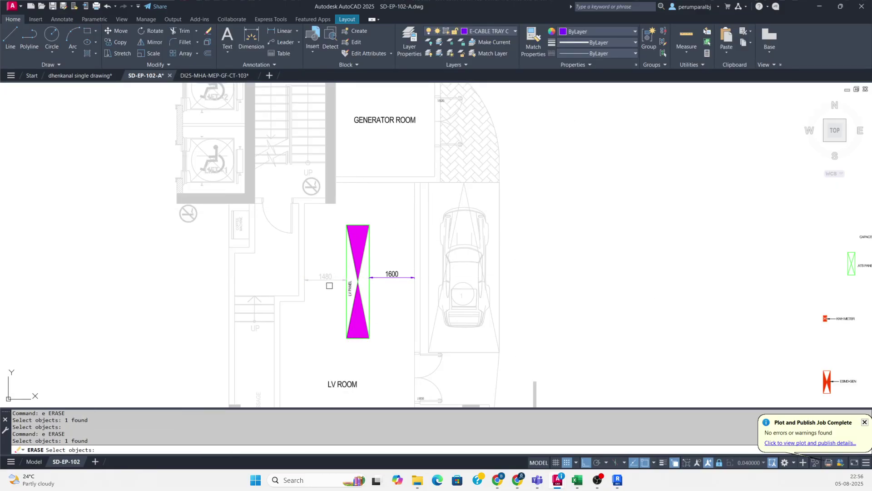
key(Escape)
middle_drag(388, 262, 373, 242)
scroll(526, 259, down, 3)
scroll(513, 237, up, 4)
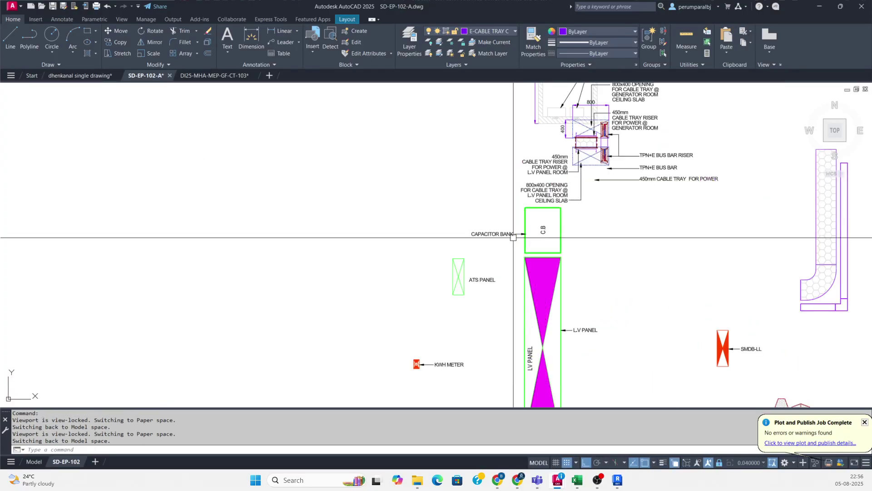
scroll(518, 206, up, 2)
click(511, 203)
click(592, 282)
text(co)
key(space)
key(Escape)
Copy the capacitor bank (C.B) symbol into the LV room, directly above the LV panel with a small gap.
key(space)
click(610, 244)
click(557, 247)
key(Return)
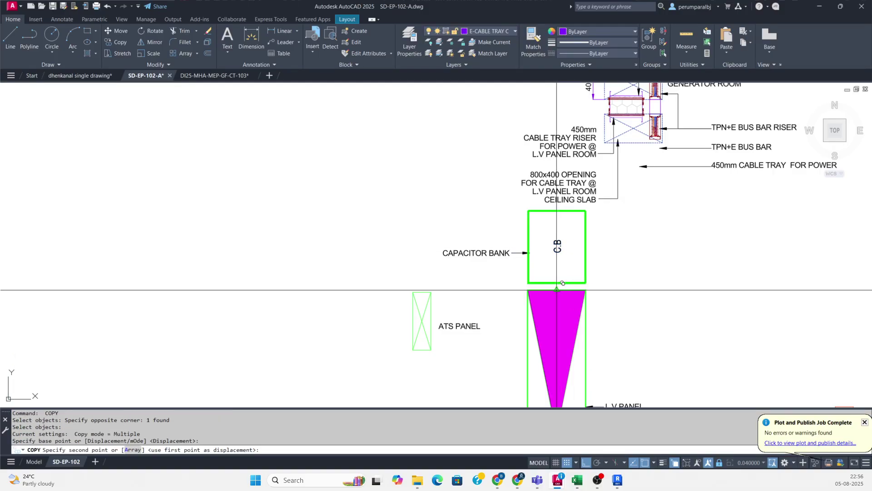
scroll(563, 282, down, 5)
scroll(346, 259, up, 4)
click(331, 249)
key(Escape)
Try to erase the stray C.B copy lying outside the building beyond the parked car.
text(e)
key(space)
click(662, 230)
click(623, 294)
key(space)
scroll(462, 268, down, 2)
scroll(426, 270, down, 4)
scroll(419, 277, up, 5)
Undo the last two operations.
key(ctrl+z)
key(ctrl+z)
key(Escape)
key(Escape)
middle_drag(379, 287, 385, 210)
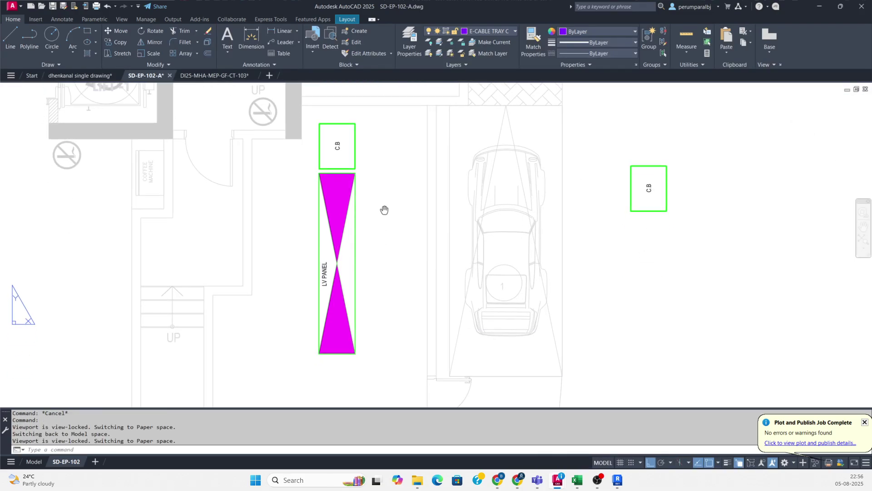
Erase the extra C.B copy outside the plan, keeping the one above the LV panel.
scroll(412, 257, down, 3)
text(e)
key(Return)
key(Escape)
text(e)
key(Return)
click(539, 189)
click(565, 229)
key(Return)
middle_drag(342, 275, 315, 238)
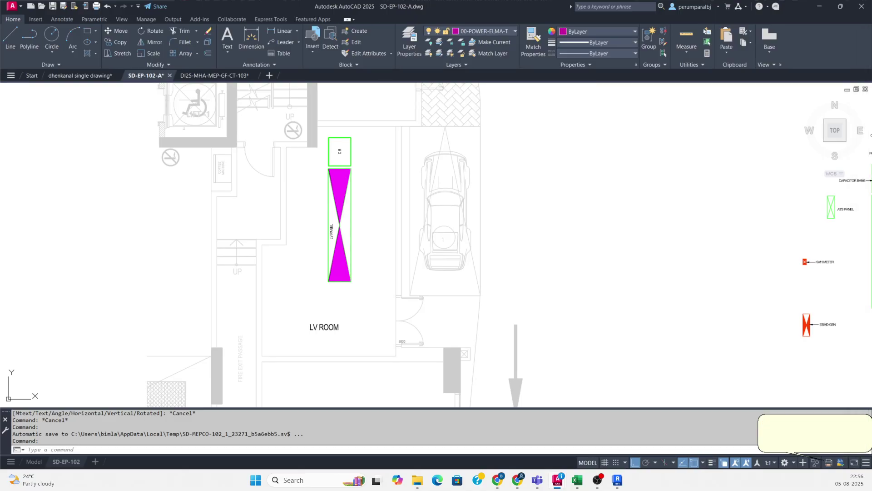
Move the EDB-GF and DB-GF symbols with their labels onto the LV room wall beside the LV panel.
scroll(576, 286, down, 2)
scroll(619, 286, up, 8)
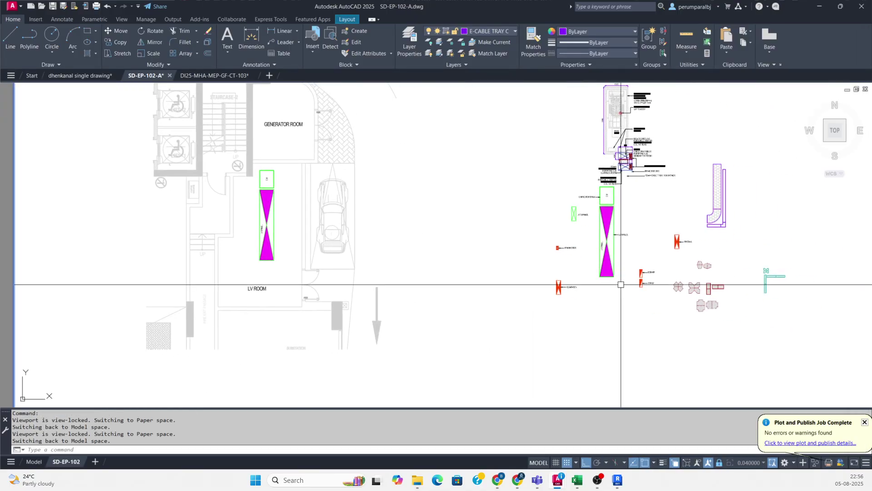
text(m)
key(Return)
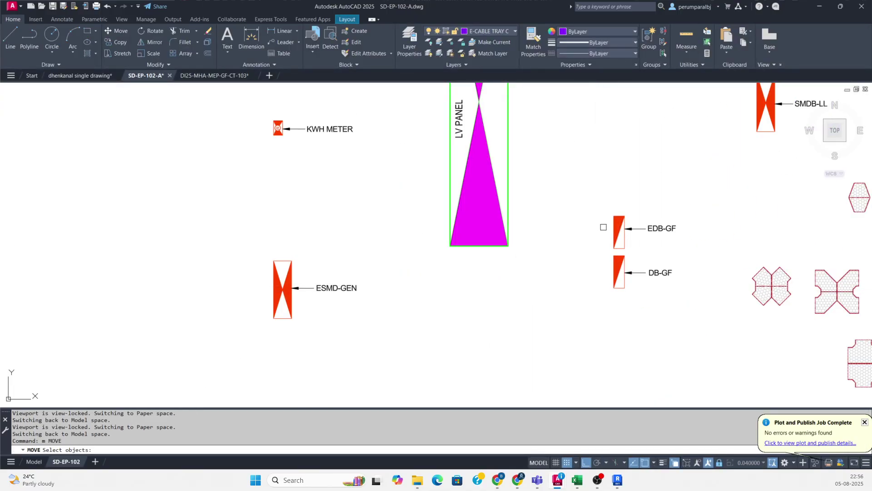
scroll(601, 223, up, 3)
click(598, 175)
click(729, 348)
key(Return)
click(607, 312)
scroll(623, 321, down, 6)
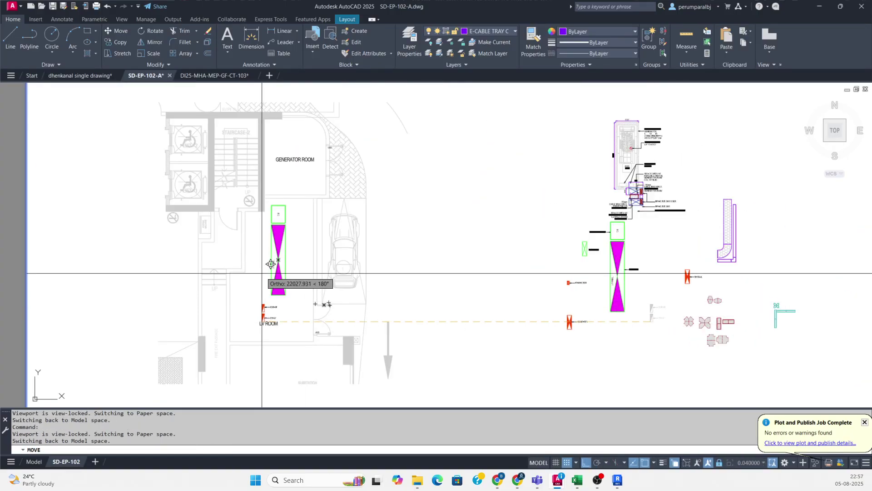
scroll(249, 240, up, 4)
click(249, 260)
key(Escape)
key(Escape)
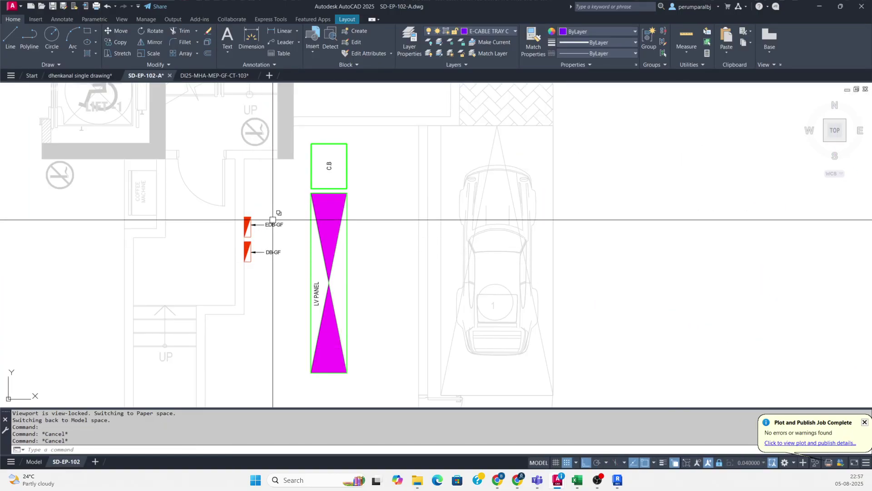
Shift the EDB-GF and DB-GF symbols with their labels slightly down along the LV room wall.
scroll(273, 220, up, 2)
scroll(292, 234, down, 5)
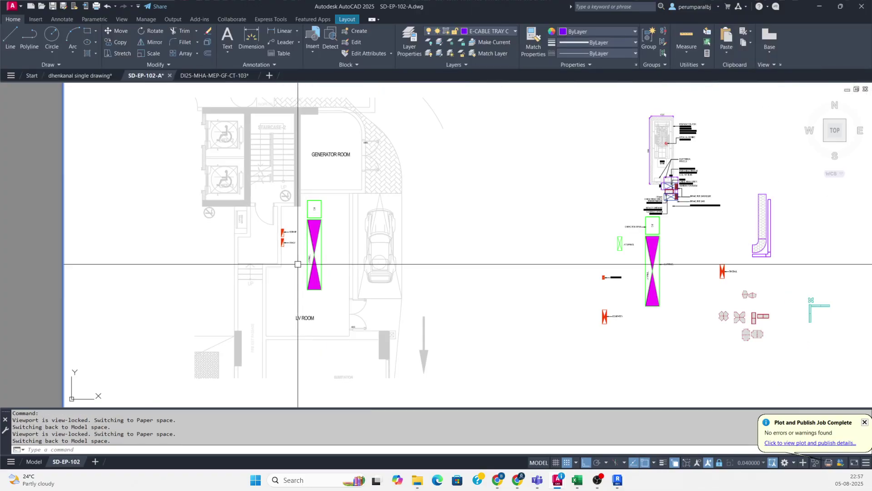
scroll(278, 232, up, 4)
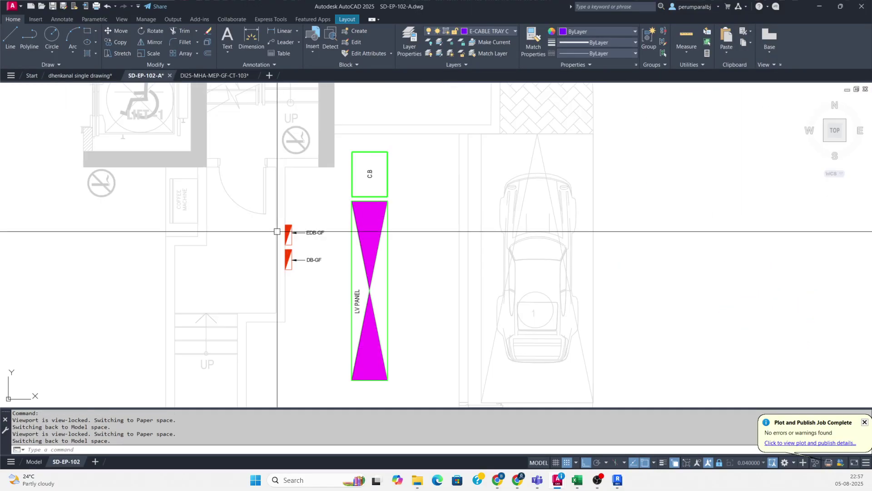
text(m)
key(Return)
click(241, 216)
click(321, 286)
key(Return)
click(326, 277)
click(327, 295)
scroll(522, 272, down, 3)
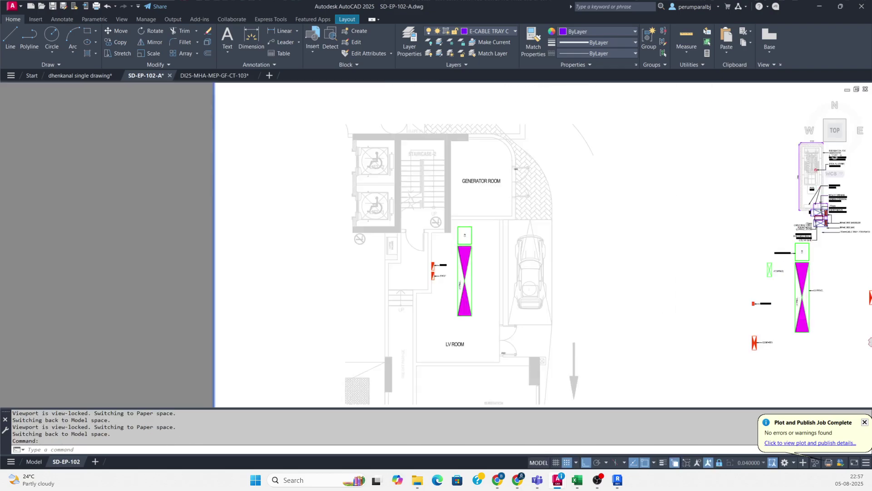
Copy the ATS PANEL symbol and its label onto the LV room wall directly below DB-GF.
scroll(709, 288, up, 3)
text(c)
key(Return)
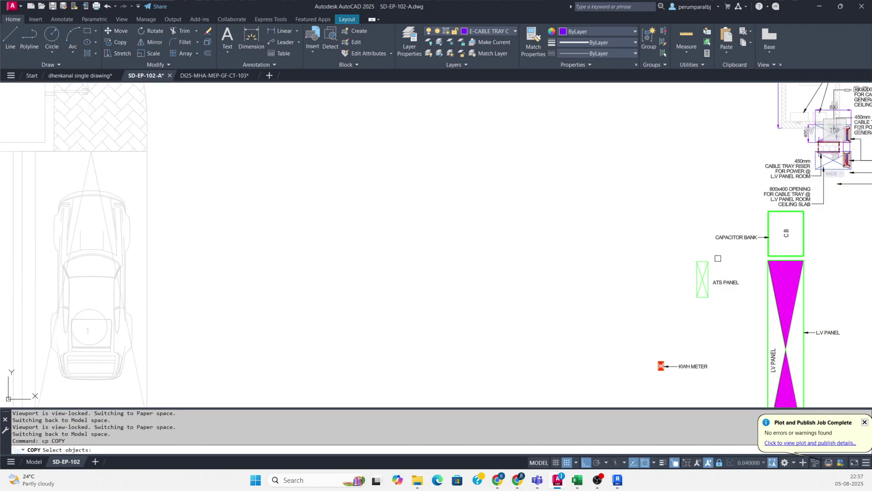
click(693, 268)
key(Return)
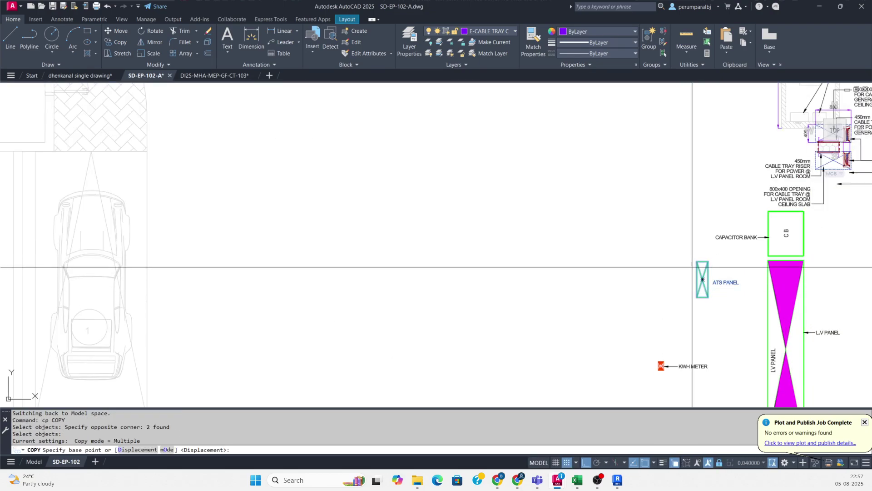
scroll(698, 262, down, 3)
scroll(566, 266, up, 6)
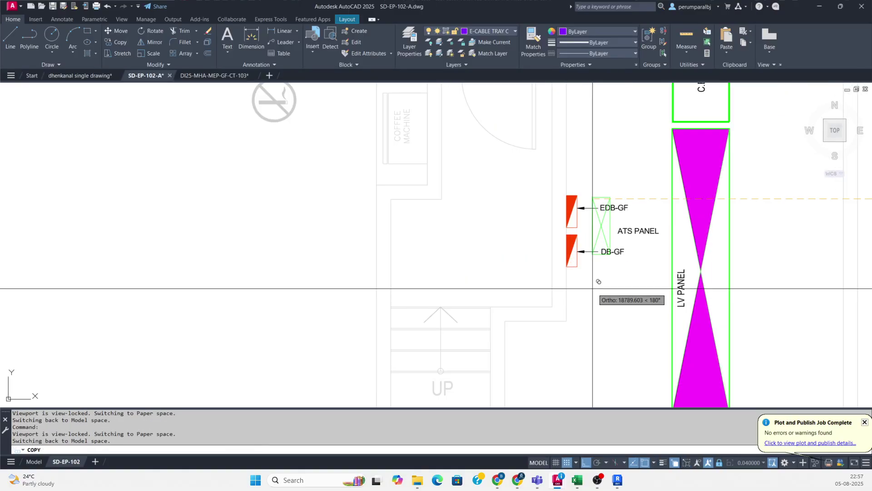
click(567, 267)
key(Escape)
key(Escape)
middle_drag(627, 290, 479, 293)
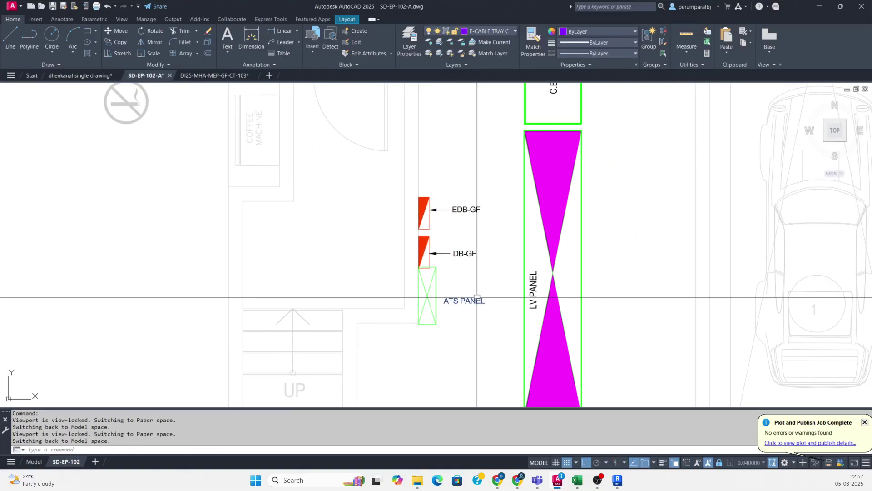
Move EDB-GF, DB-GF and the ATS panel together a short distance up along the wall.
click(353, 176)
click(450, 296)
key(Return)
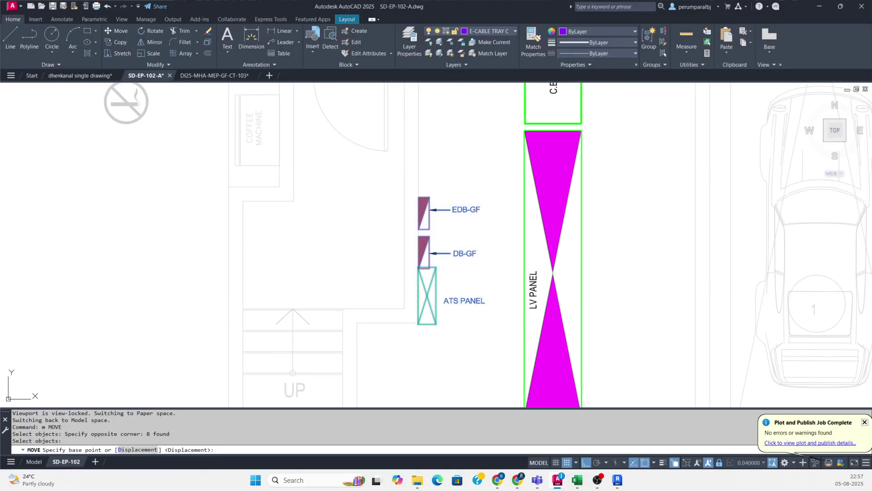
click(494, 259)
click(503, 226)
key(Escape)
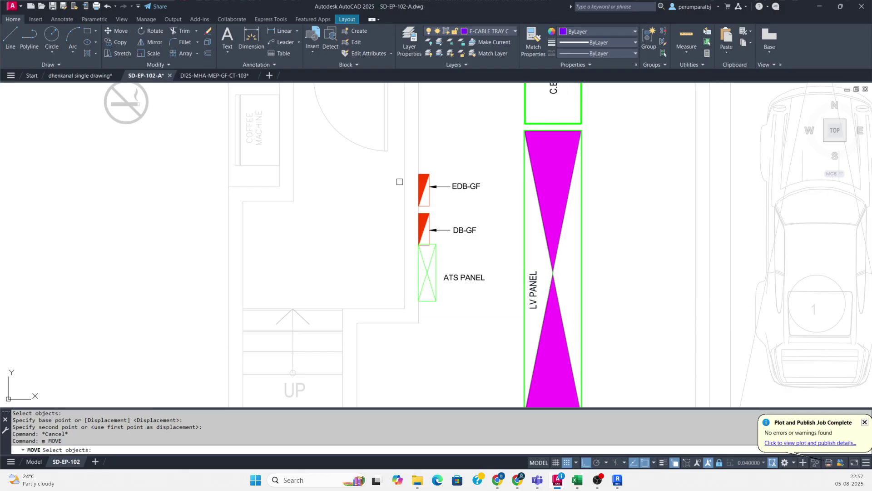
Move EDB-GF and DB-GF with their labels so that DB-GF's bottom edge meets the ATS panel's top edge.
scroll(399, 184, up, 2)
click(356, 135)
click(550, 294)
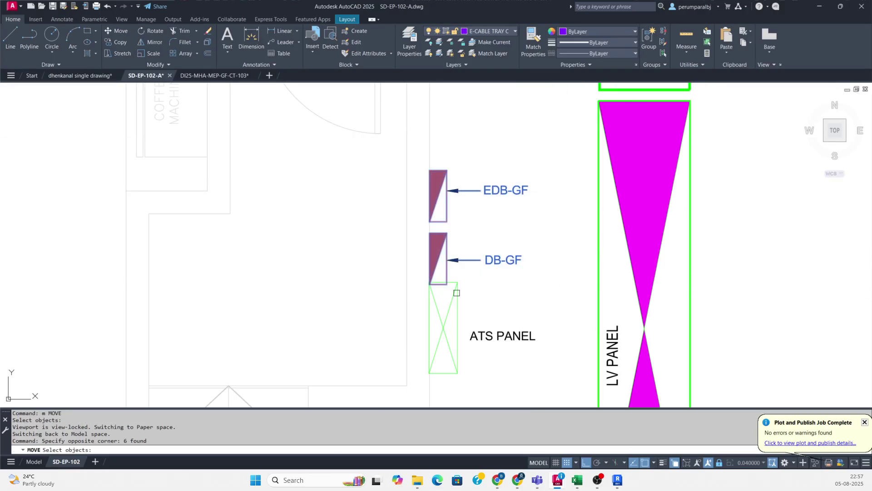
scroll(457, 293, up, 3)
click(451, 279)
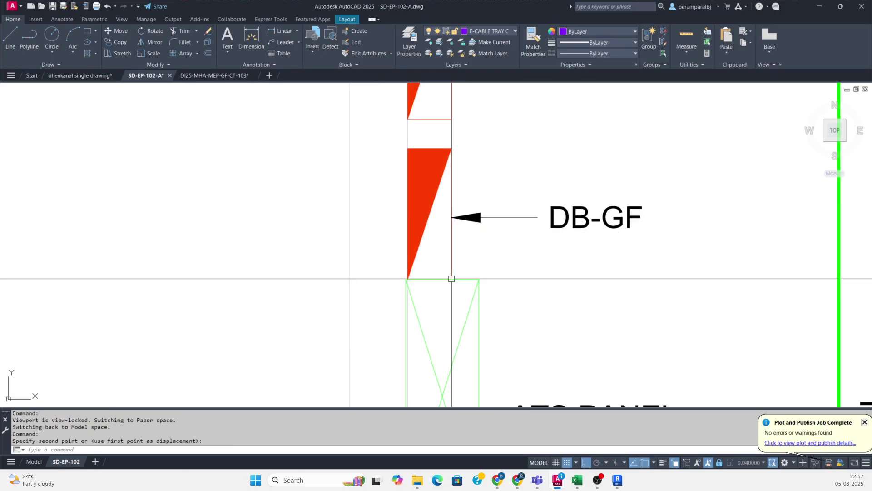
Move the ATS panel symbol sideways so its wall-side edge lines up with DB-GF on the wall line.
text(m)
key(Return)
click(480, 318)
key(Return)
scroll(411, 284, up, 4)
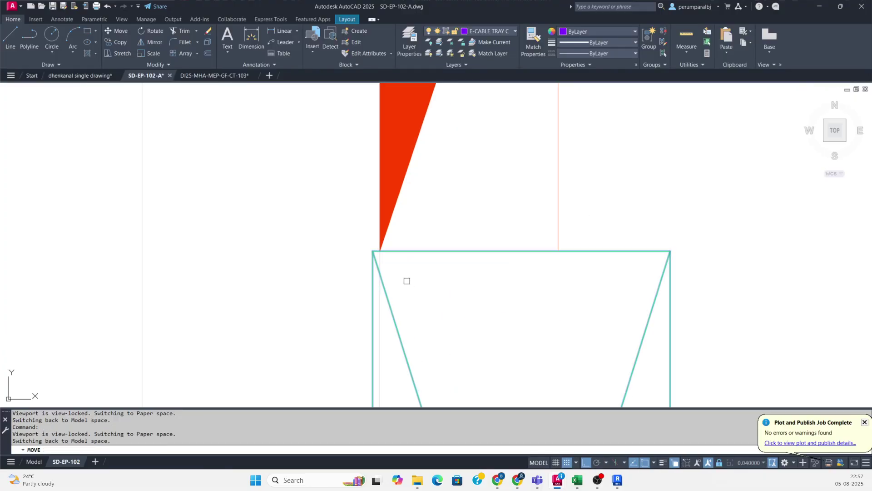
click(376, 250)
click(388, 249)
Move EDB-GF and DB-GF with their labels 100 mm up, away from the ATS panel.
scroll(361, 277, down, 4)
scroll(359, 276, down, 2)
text(m)
key(Return)
click(321, 157)
click(474, 283)
key(Return)
scroll(390, 276, up, 2)
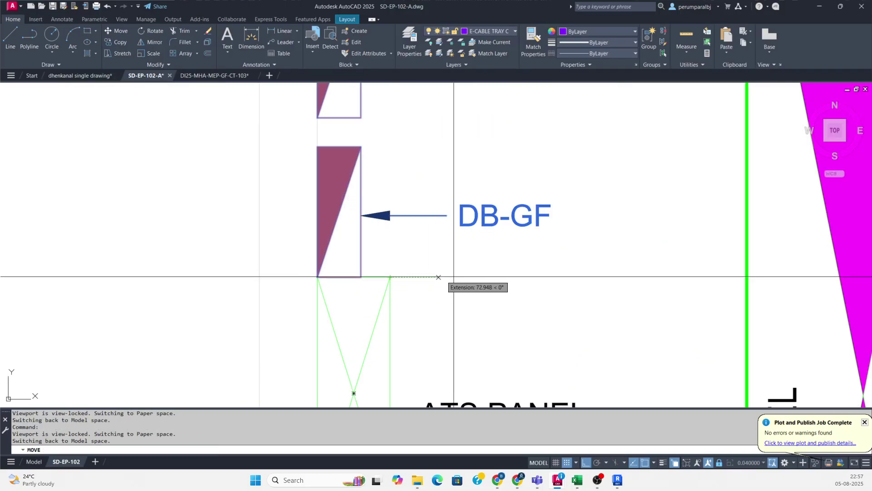
click(390, 276)
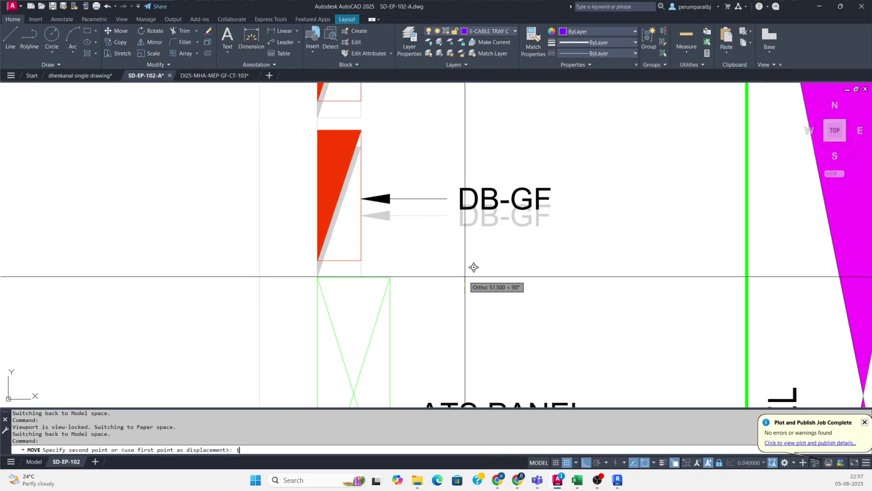
key(Return)
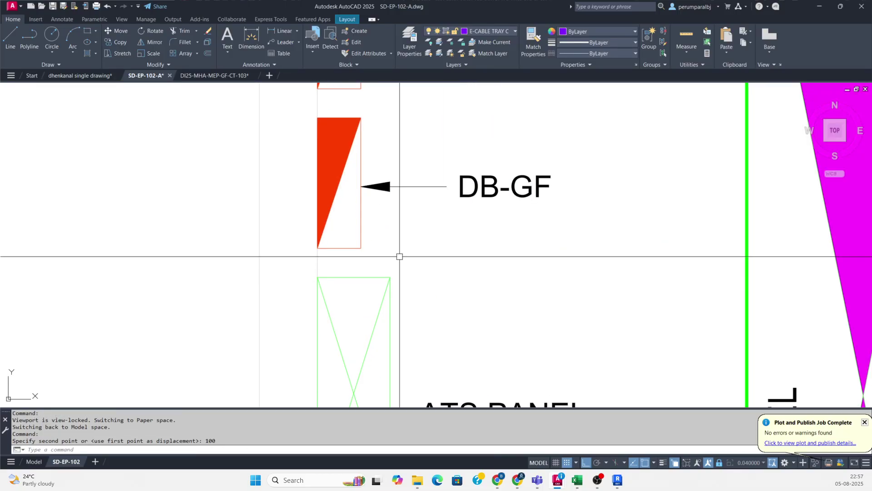
scroll(415, 261, down, 4)
middle_drag(376, 280, 362, 218)
scroll(362, 218, down, 3)
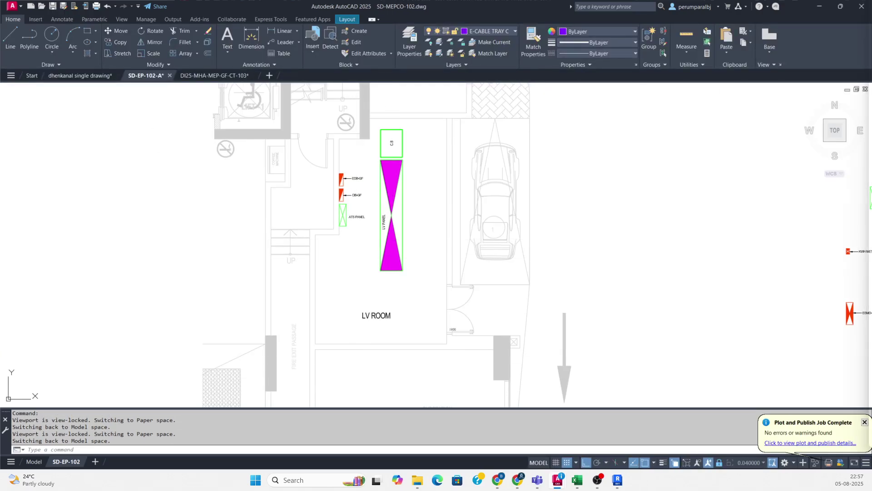
key(alt+Tab)
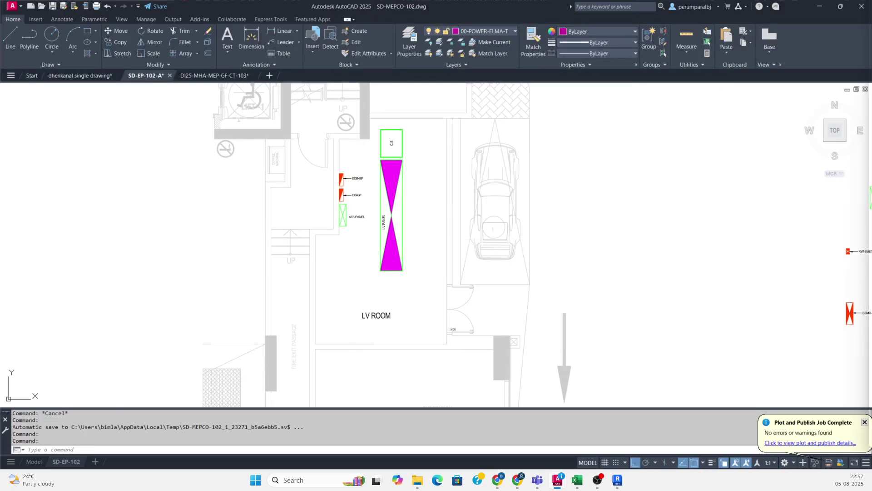
scroll(315, 282, down, 2)
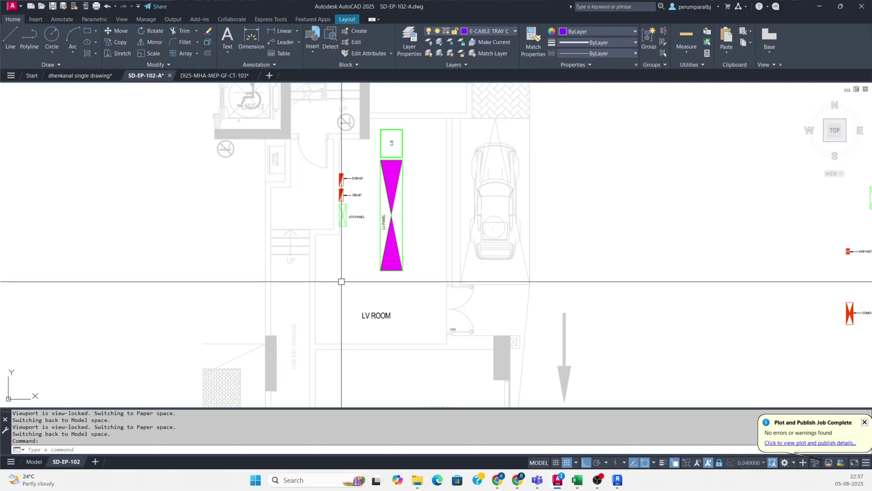
Copy the ESMD-GEN symbol without its label onto the LV room wall beside the stairs, below the ATS panel.
scroll(668, 305, up, 5)
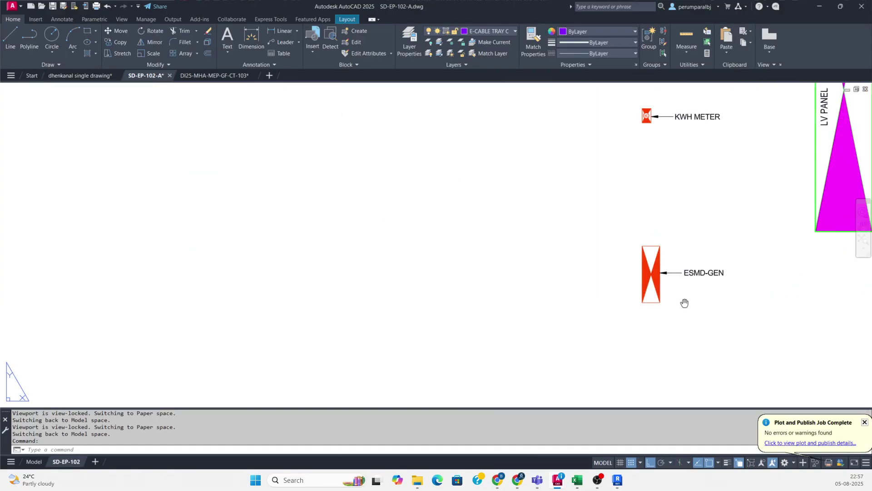
middle_drag(688, 306, 523, 298)
text(p)
key(Return)
click(477, 248)
key(Return)
click(477, 239)
scroll(581, 282, down, 2)
scroll(344, 297, down, 2)
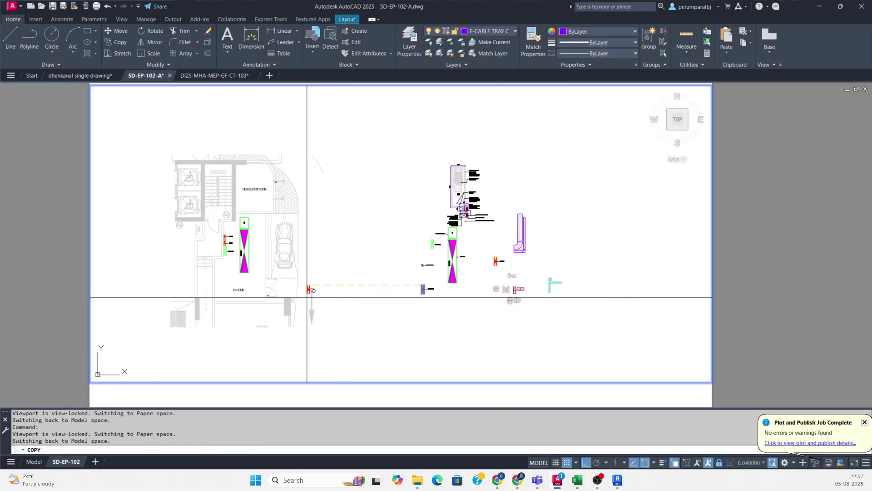
scroll(206, 272, up, 4)
key(Escape)
Copy the newly placed red panel symbol straight down along the wall, leaving a gap between the two.
text(co)
key(Return)
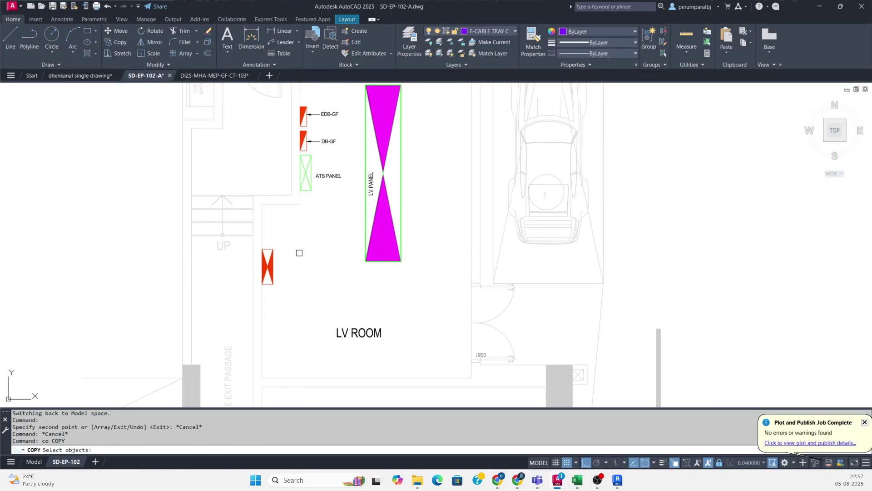
click(271, 297)
key(Return)
click(268, 266)
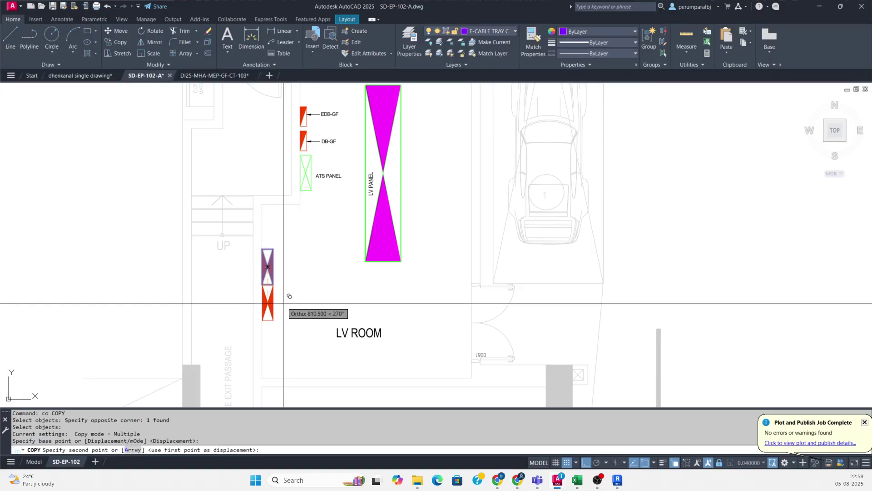
scroll(285, 303, up, 2)
key(Escape)
Copy the ESMD-GEN label and leader from the legend to the upper red panel symbol in the LV room.
scroll(289, 314, down, 5)
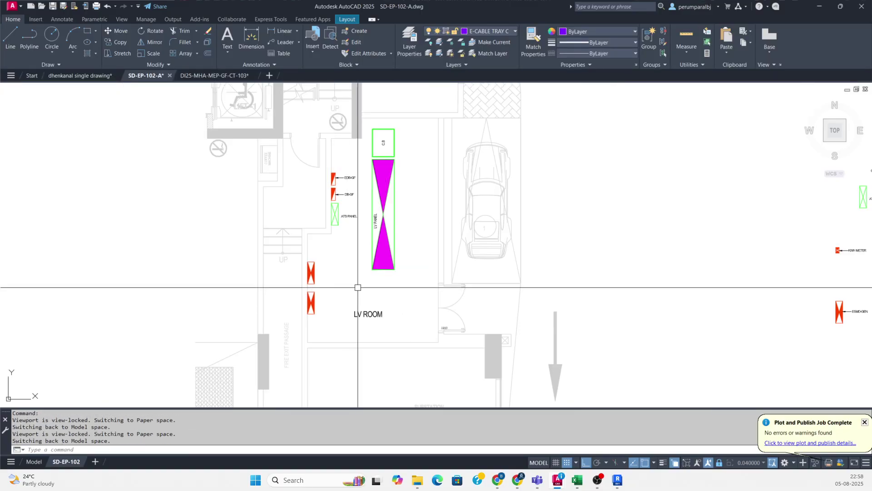
scroll(710, 328, up, 4)
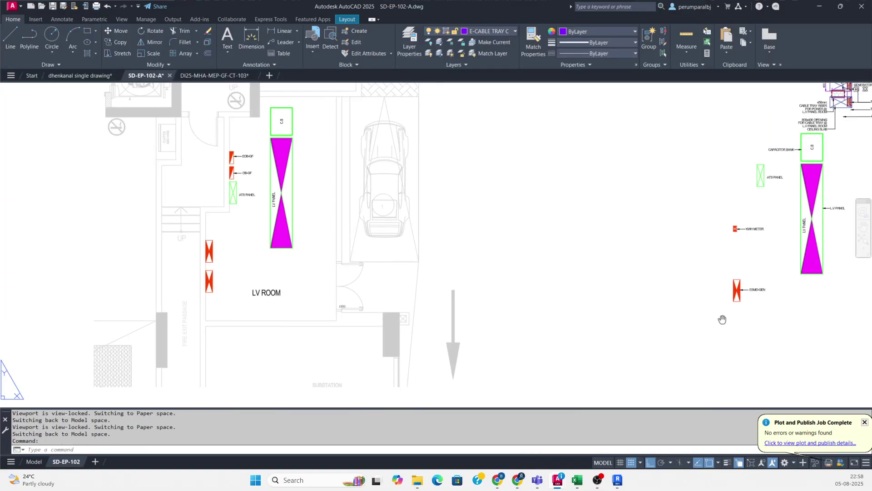
key(Escape)
key(Escape)
scroll(693, 286, up, 4)
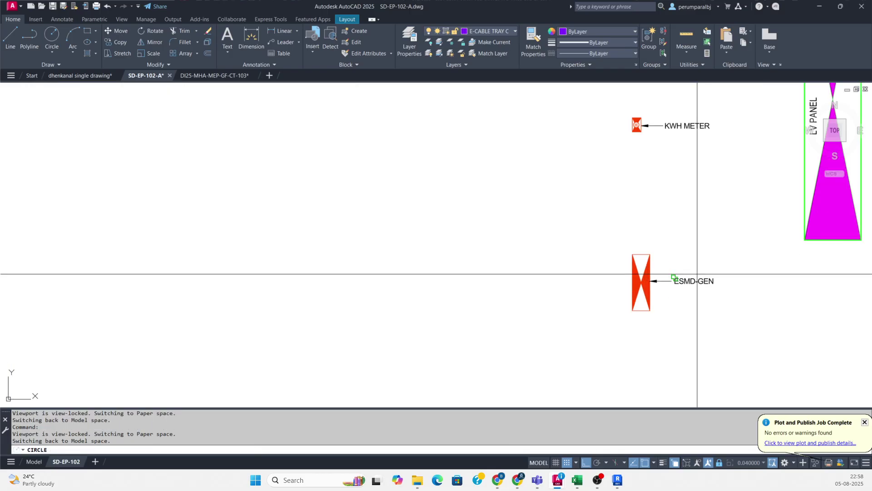
click(671, 286)
key(Return)
click(666, 286)
scroll(729, 287, down, 6)
scroll(390, 284, up, 6)
key(Escape)
key(Escape)
key(Escape)
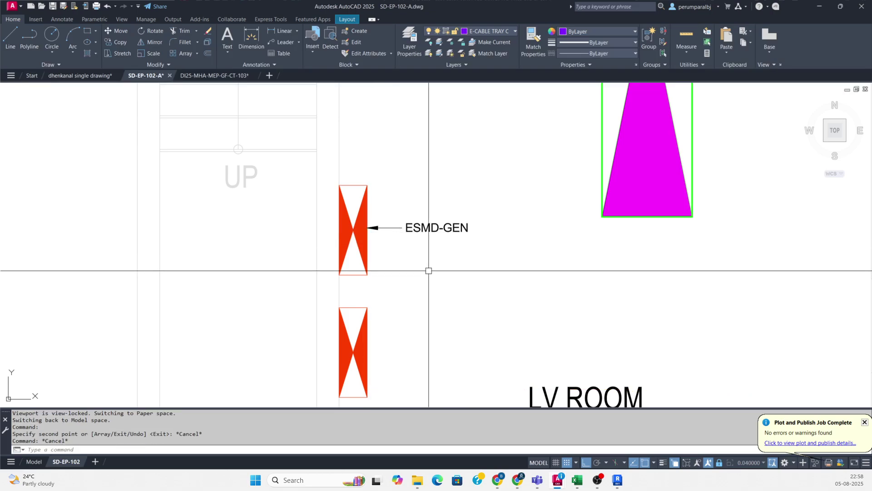
Copy the ESMD-GEN label and leader from the upper red panel symbol to the lower one.
text(c)
key(Return)
key(Escape)
text(co)
key(Return)
click(452, 195)
click(385, 267)
key(Return)
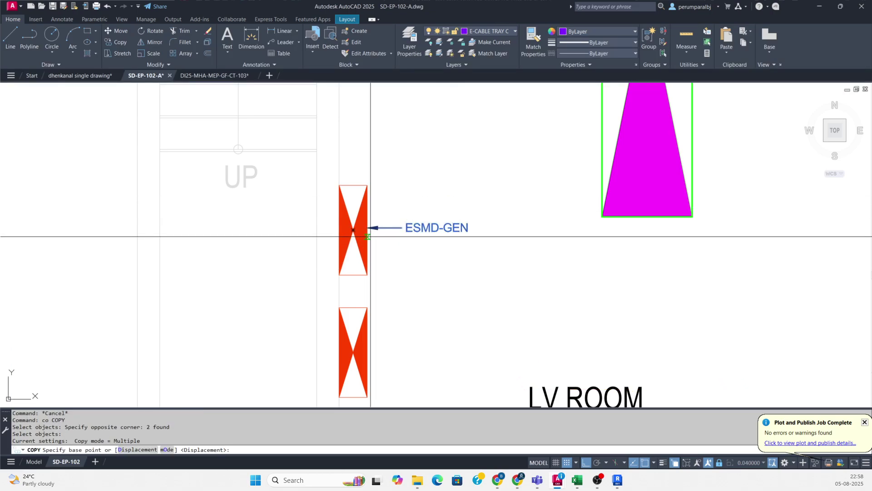
click(367, 228)
key(Escape)
Change the lower red panel symbol's label text to SMDB-GF.
middle_drag(467, 319, 442, 240)
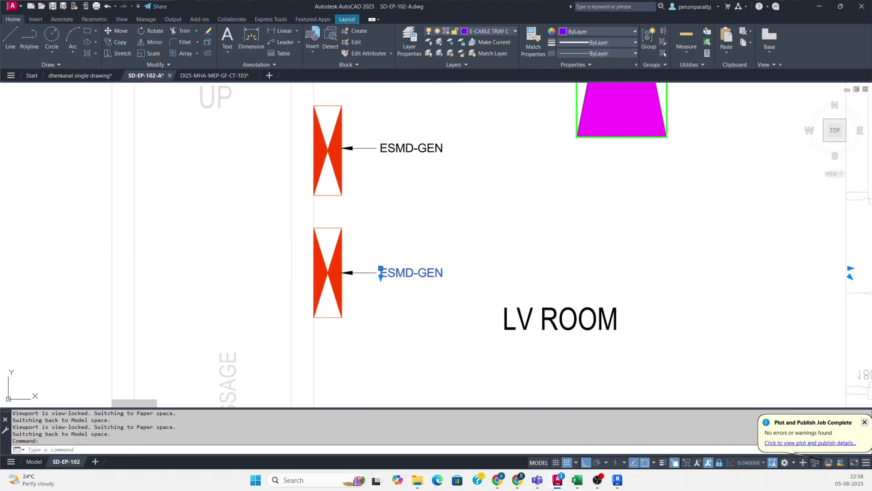
double_click(460, 273)
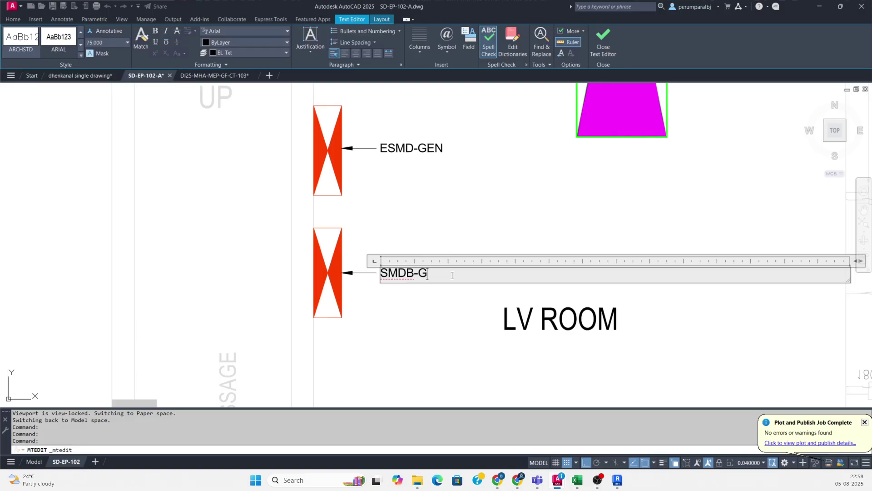
click(423, 344)
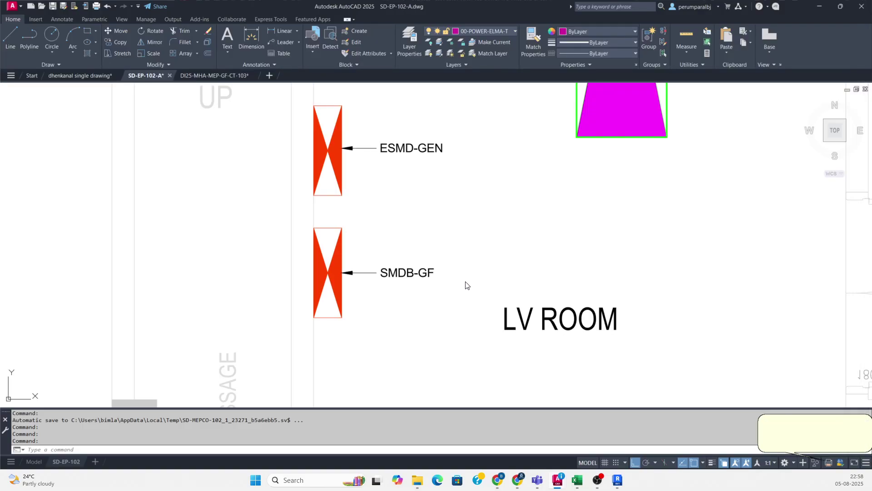
scroll(333, 286, down, 6)
mouse_move(437, 200)
middle_down()
mouse_move(425, 268)
mouse_move(391, 268)
mouse_move(389, 298)
middle_up()
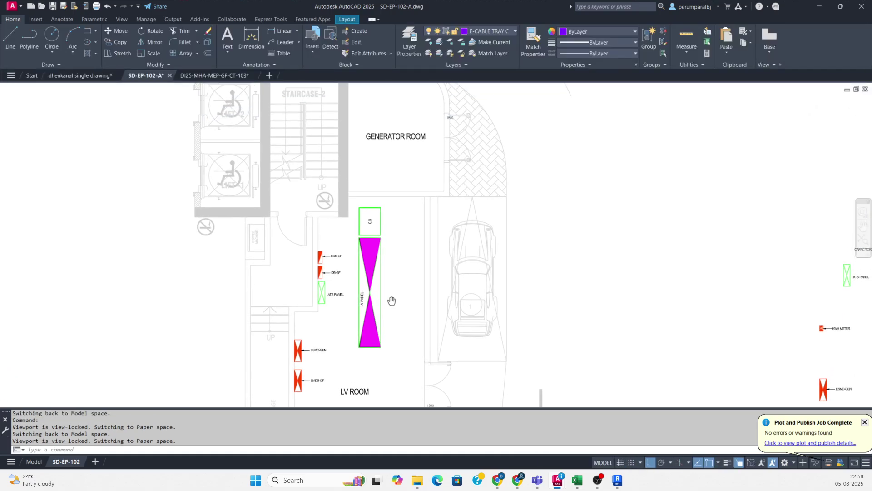
Copy the generator foundation block, with its fuel tank, from the legend details into the upper part of the generator room.
scroll(387, 366, down, 2)
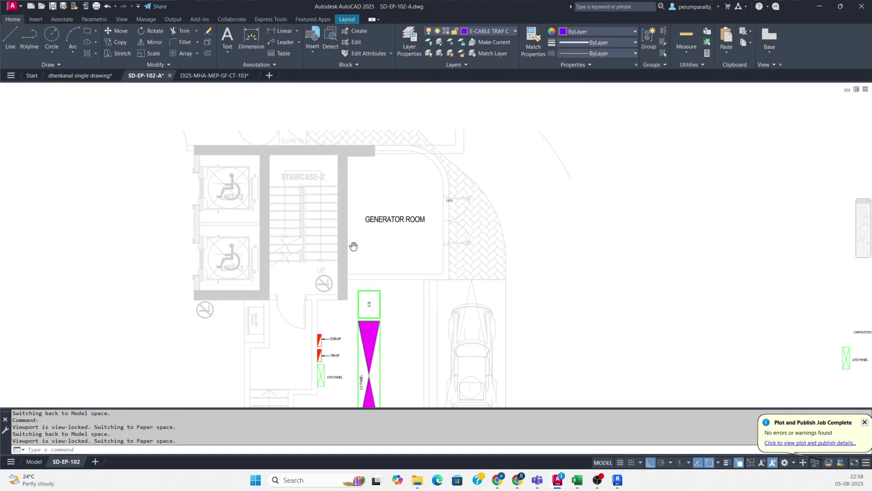
scroll(757, 194, up, 4)
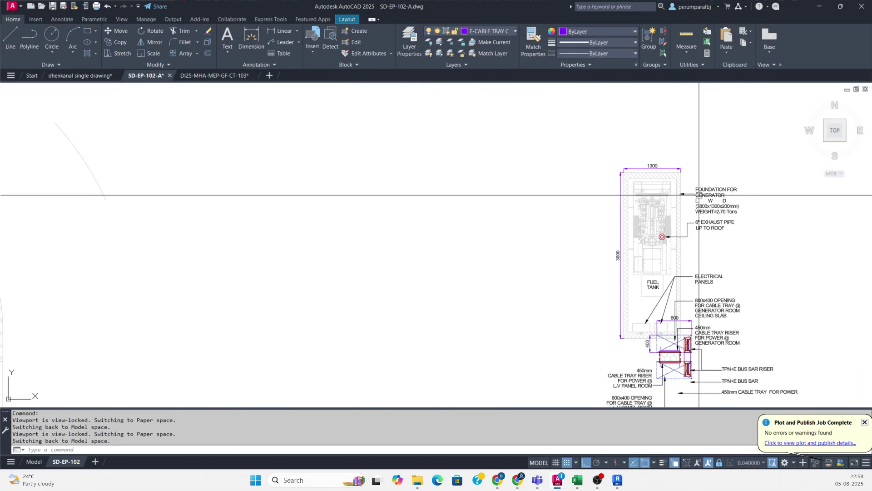
click(654, 215)
scroll(654, 215, up, 2)
click(702, 288)
key(Escape)
click(720, 293)
click(682, 282)
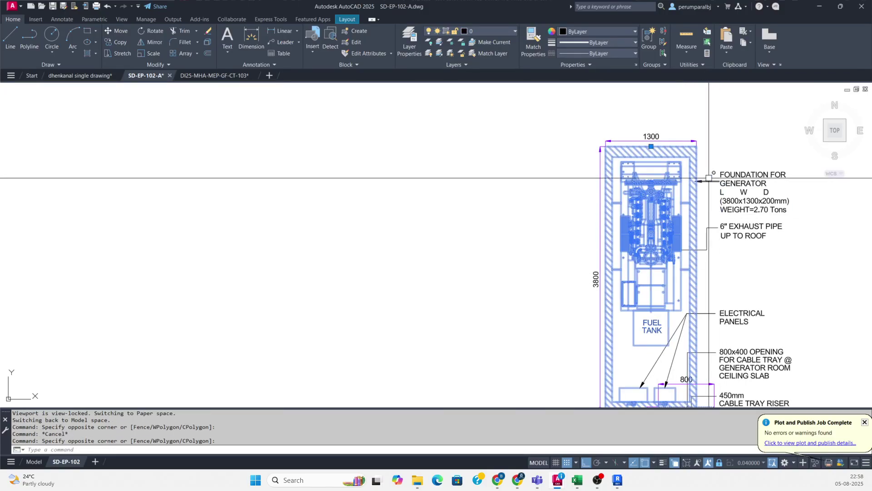
text(co)
key(Return)
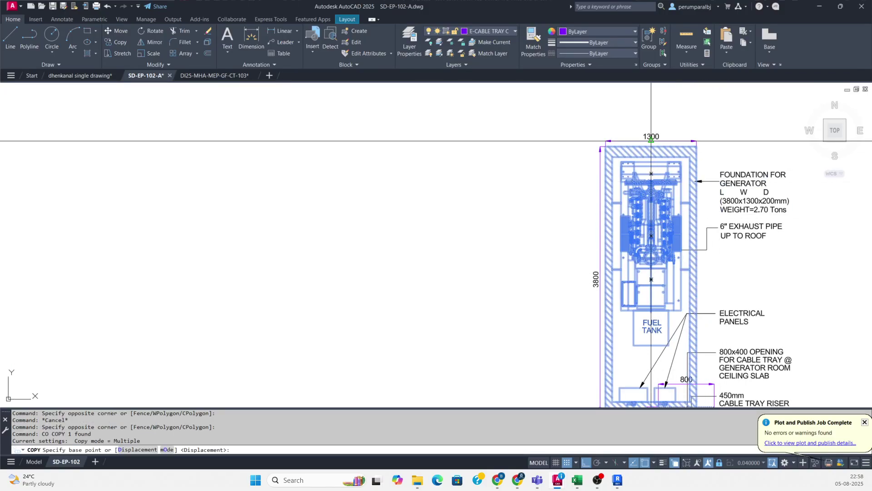
scroll(649, 150, down, 5)
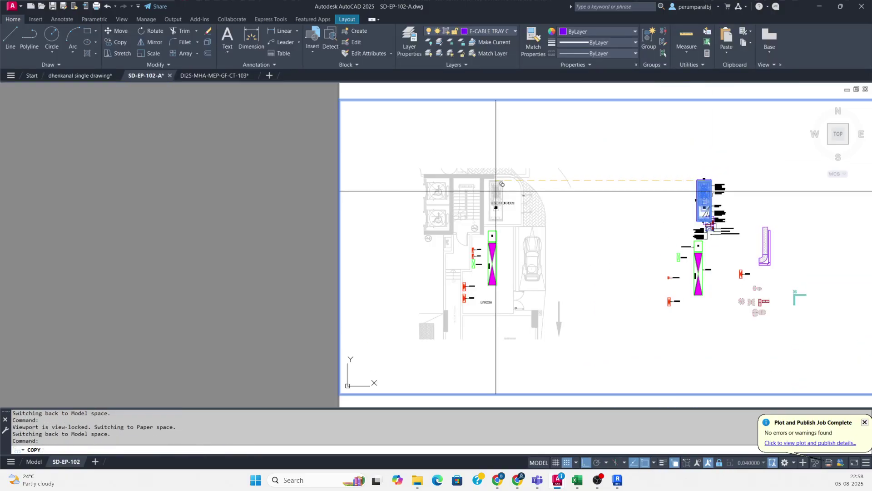
scroll(508, 152, up, 3)
click(517, 144)
key(Escape)
Move the generator block in the generator room straight up by 1000 mm.
text(m)
key(Return)
click(554, 190)
click(526, 208)
key(Return)
click(562, 190)
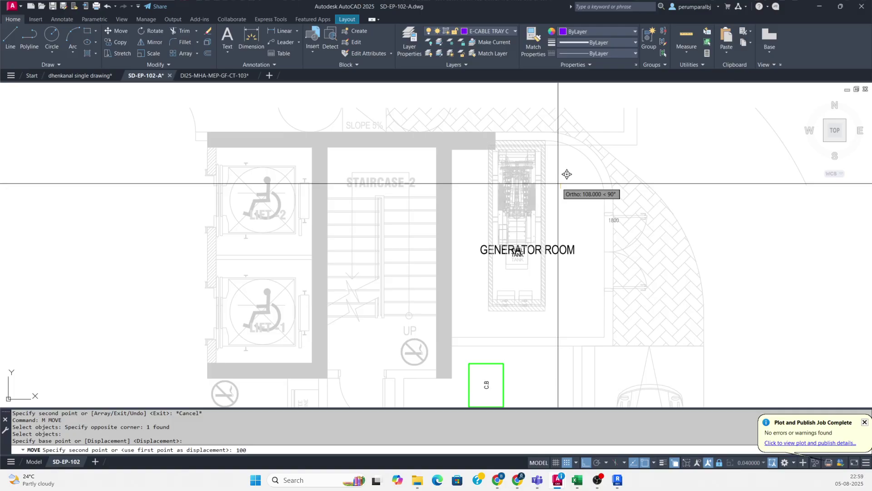
key(Return)
Move the generator block down from its upper corner so the foundation meets the generator room's upper wall line.
text(m)
key(Return)
click(555, 190)
click(525, 208)
key(Return)
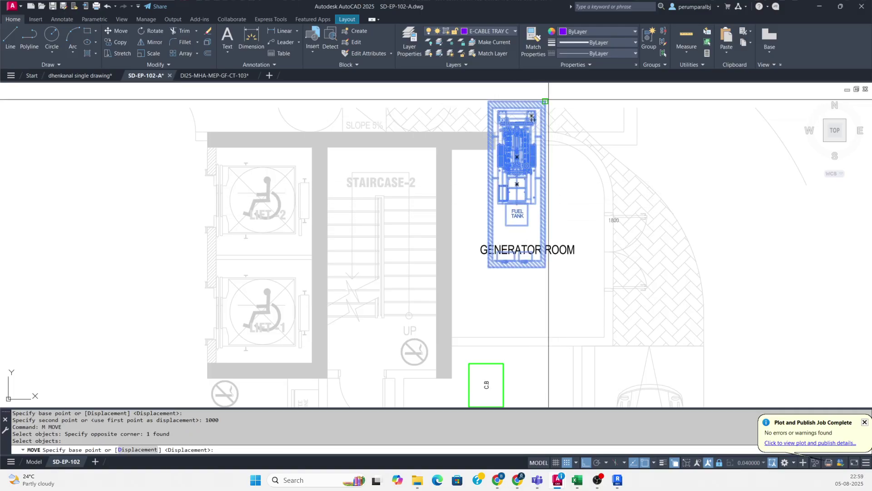
scroll(546, 129, up, 4)
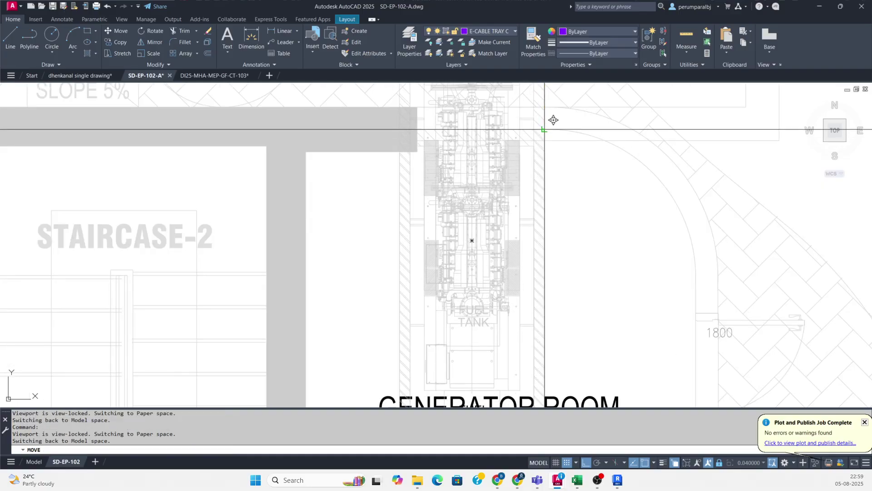
click(544, 129)
scroll(545, 148, down, 4)
Move the generator block straight down by 100 mm from the upper wall line.
text(m)
key(Return)
click(568, 182)
click(527, 207)
key(Return)
click(573, 185)
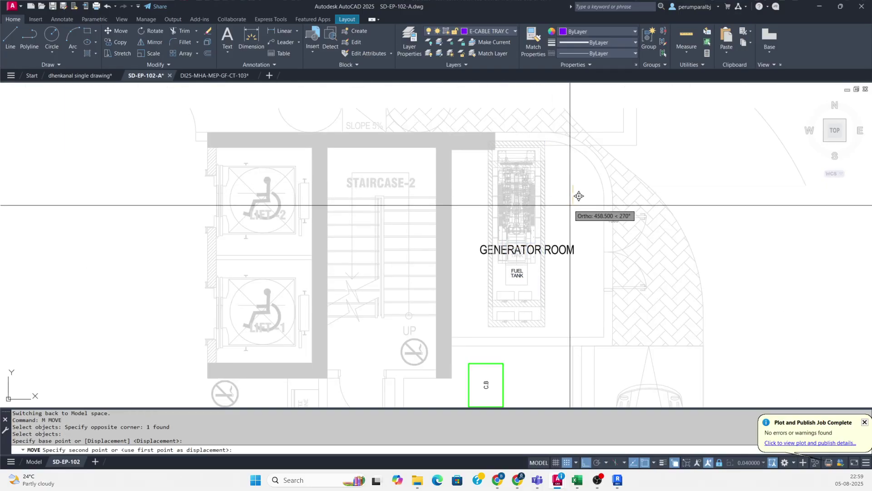
key(Return)
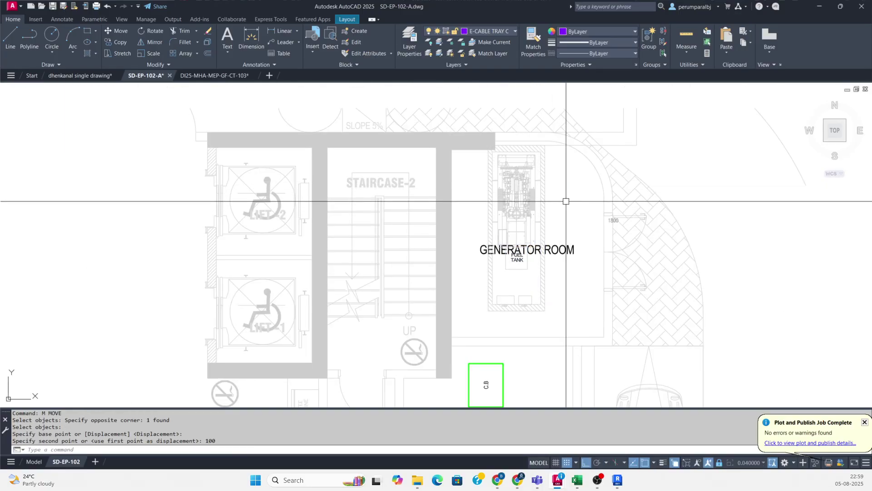
Move the generator block a further 900 mm straight down in the generator room.
key(Return)
click(561, 200)
click(527, 207)
key(Return)
click(559, 199)
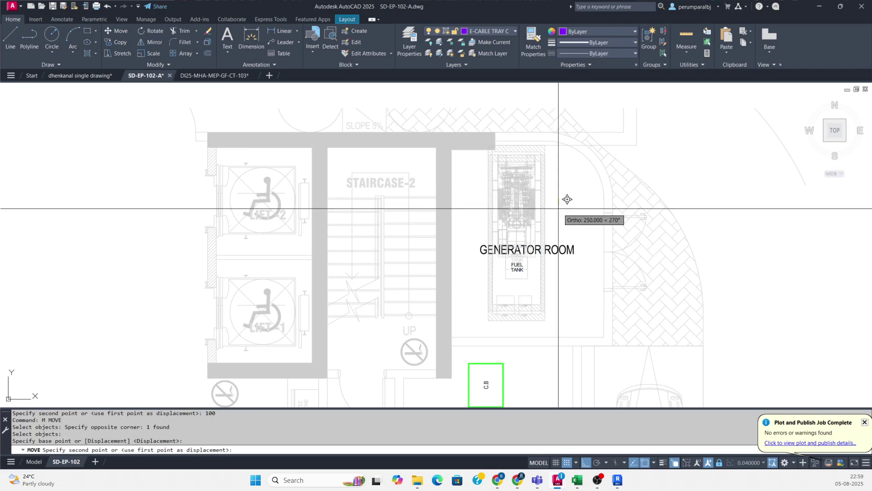
text(900)
key(Return)
key(Escape)
Move the generator block freehand a short distance straight up to leave space at both ends of the generator room.
text(m)
key(Return)
click(568, 202)
click(527, 205)
key(Return)
click(574, 213)
click(574, 190)
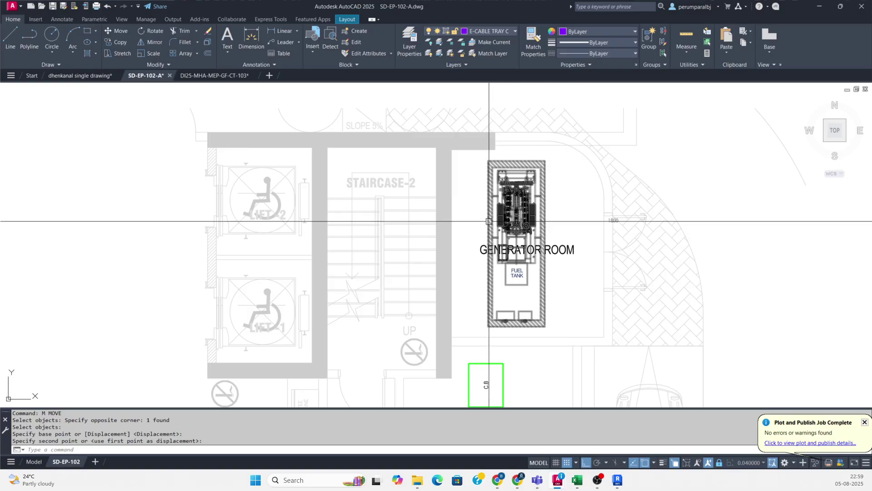
Examine the equipment arrangement and clearances across the generator room and LV room.
scroll(492, 223, down, 3)
scroll(853, 262, up, 2)
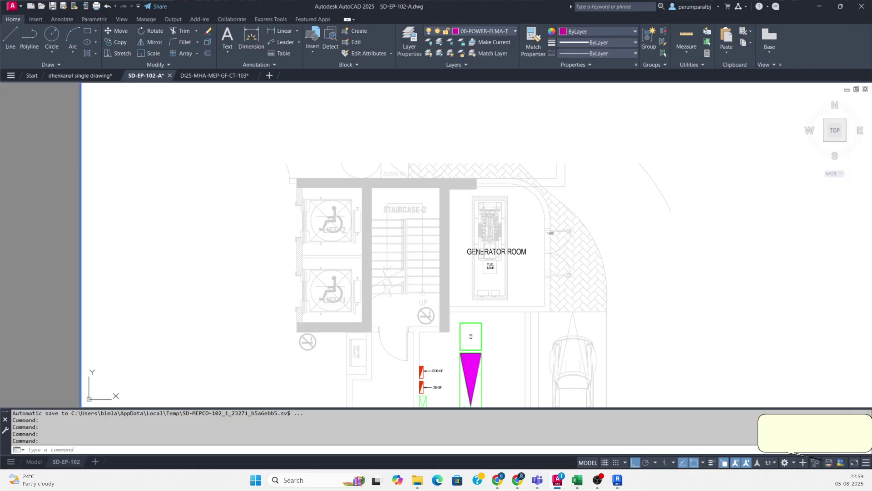
middle_drag(480, 318, 394, 196)
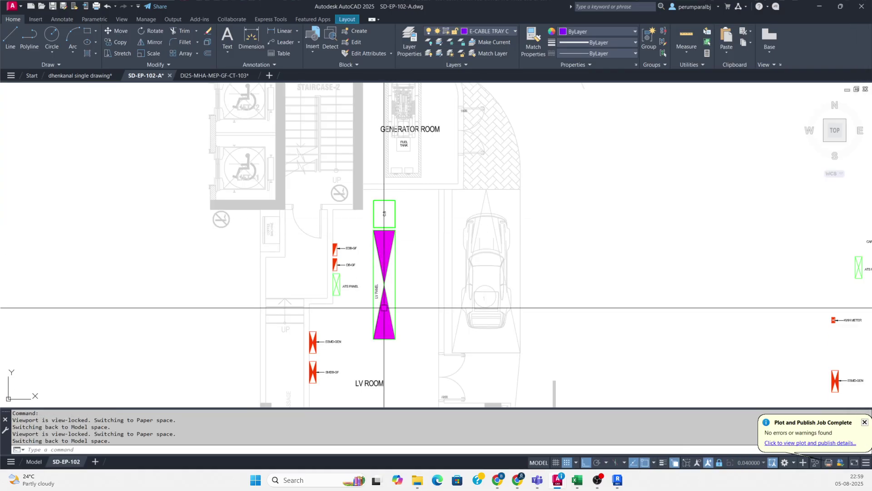
middle_drag(383, 307, 406, 260)
scroll(409, 291, down, 1)
scroll(391, 294, up, 1)
scroll(365, 280, up, 1)
scroll(365, 280, down, 5)
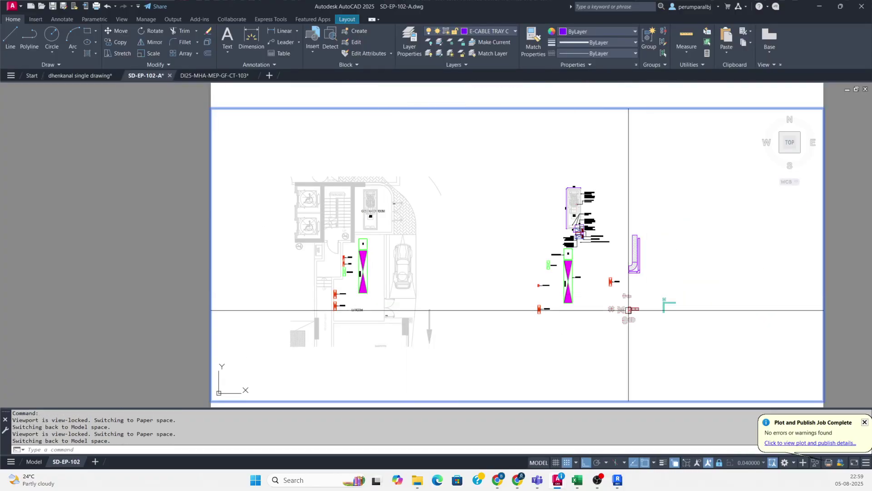
Copy the horizontal straight cable tray piece from the tray fittings to the LV panel's edge facing the ATS panel.
scroll(629, 311, up, 8)
scroll(556, 296, down, 4)
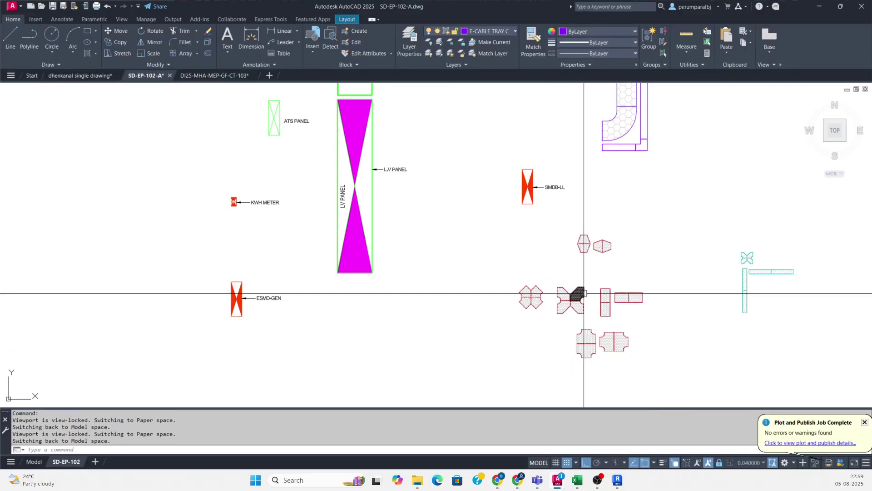
scroll(501, 288, down, 3)
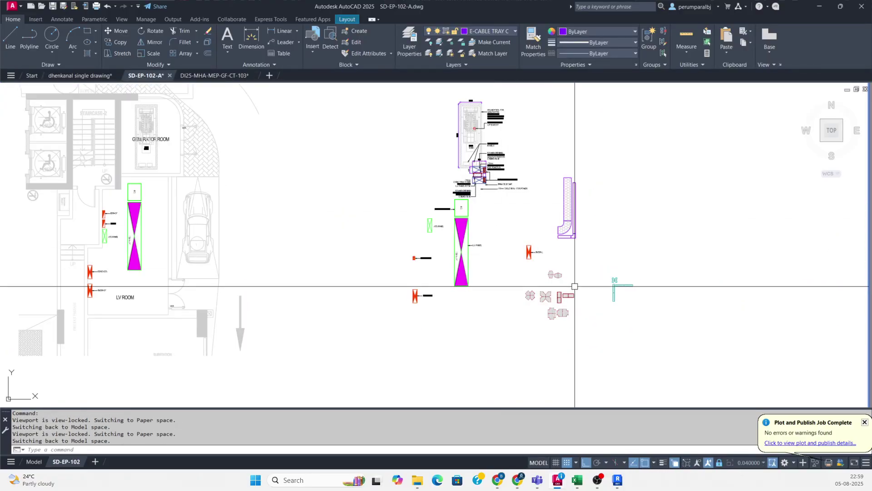
scroll(562, 312, up, 8)
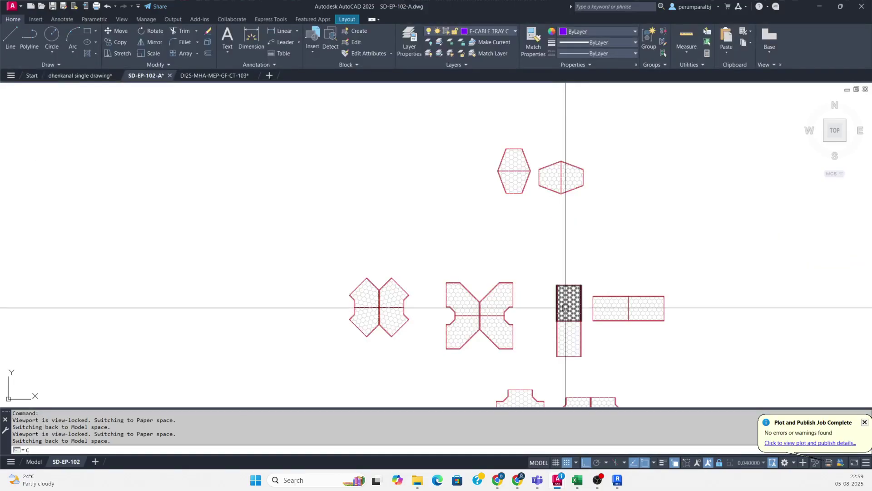
text(o)
key(Return)
click(642, 338)
key(Return)
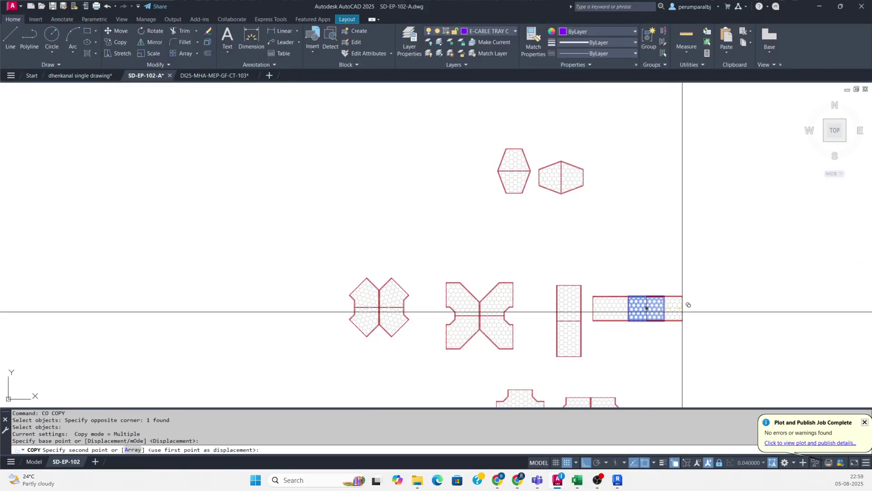
scroll(727, 309, down, 8)
scroll(278, 241, up, 4)
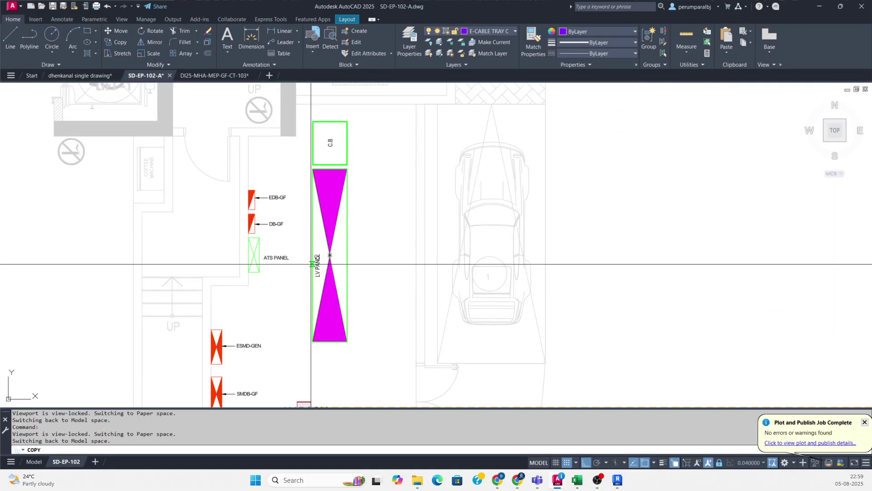
click(312, 264)
key(Escape)
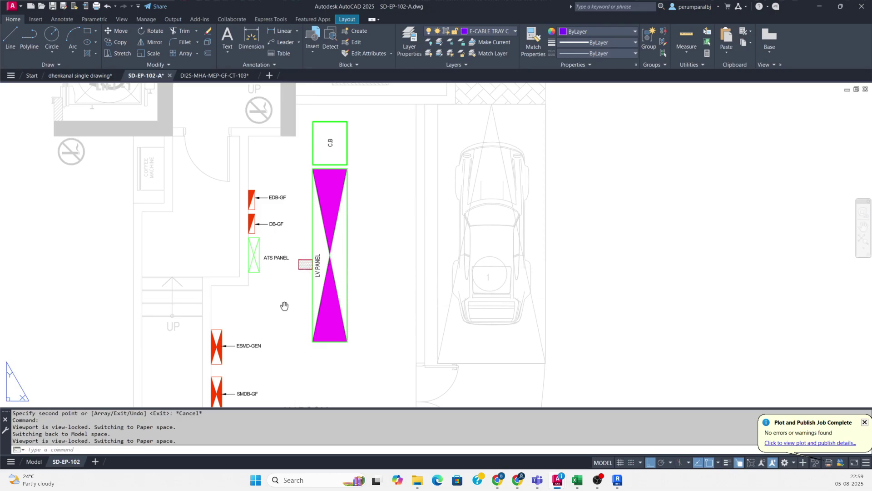
Mirror the copied cable tray piece about its end facing the ATS panel, erasing the source object.
middle_drag(283, 307, 366, 231)
click(387, 187)
scroll(388, 193, up, 4)
text(mi)
key(Return)
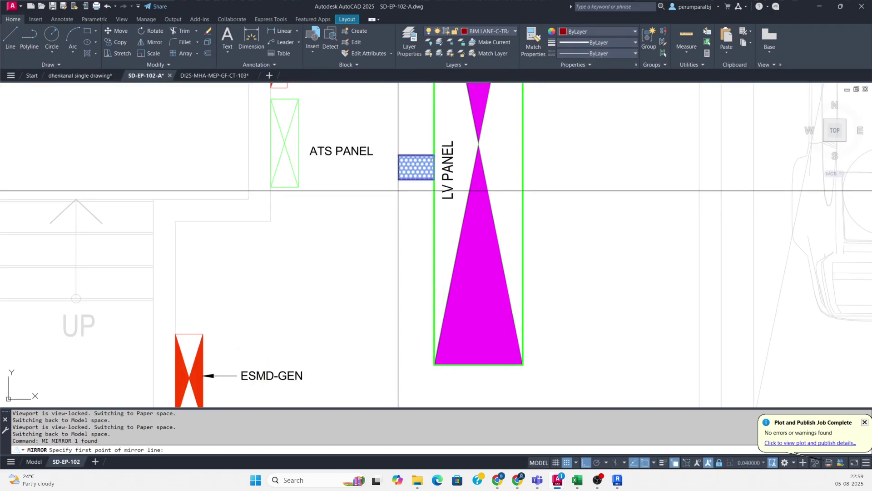
click(399, 179)
text(y)
key(Return)
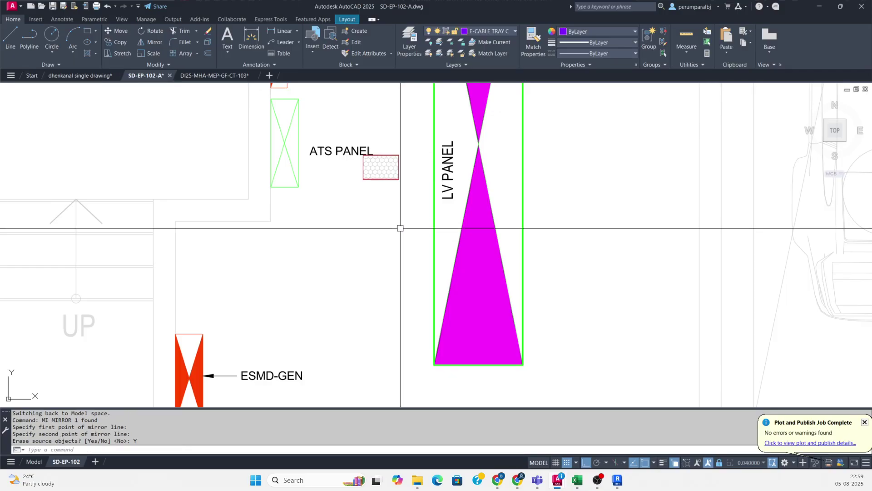
Move the mirrored cable tray piece horizontally back to the edge of the LV panel.
scroll(405, 164, up, 2)
text(m)
key(Return)
click(407, 157)
click(383, 205)
key(Return)
click(395, 189)
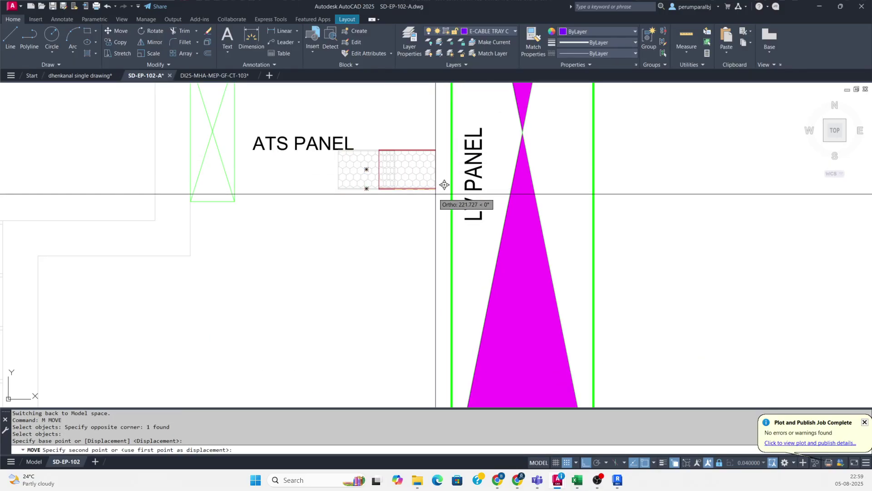
click(456, 184)
scroll(417, 202, down, 5)
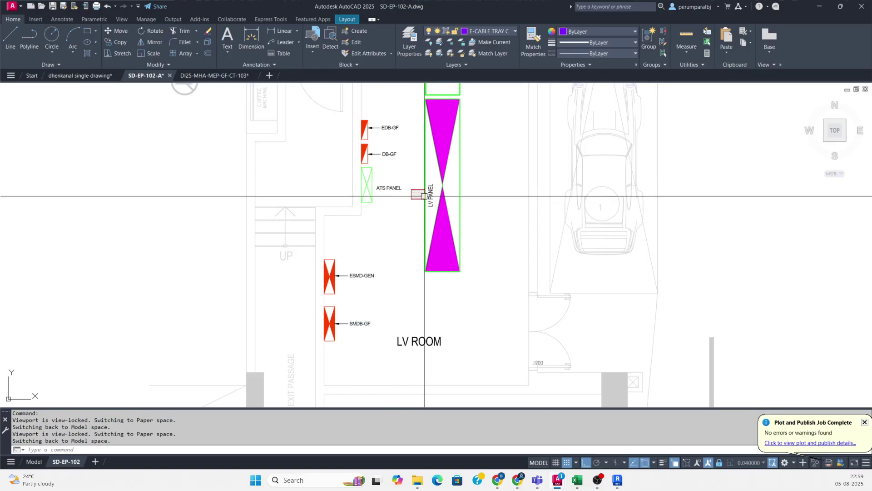
Measure the width of the cable tray piece beside the LV panel with a linear dimension.
scroll(422, 193, up, 5)
key(Return)
scroll(388, 222, up, 3)
click(407, 216)
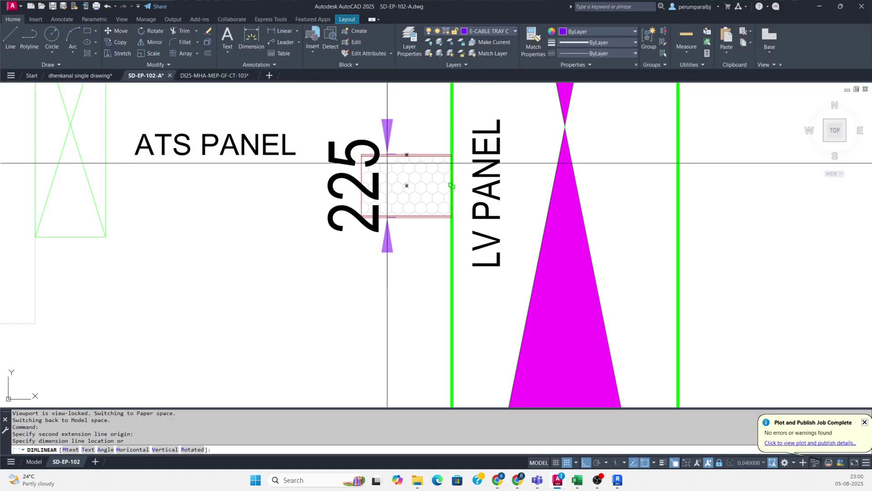
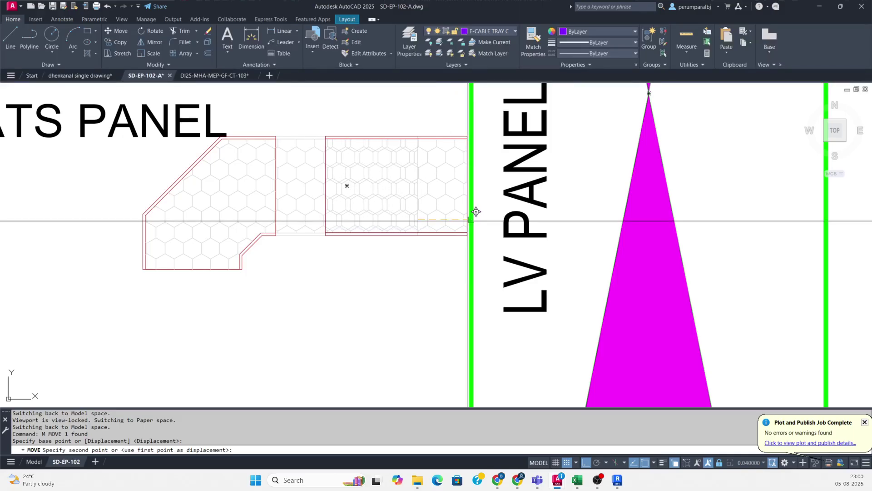
Move the straight tray piece against the LV panel's edge and stretch its free end to meet the elbow.
click(471, 213)
click(468, 218)
click(330, 240)
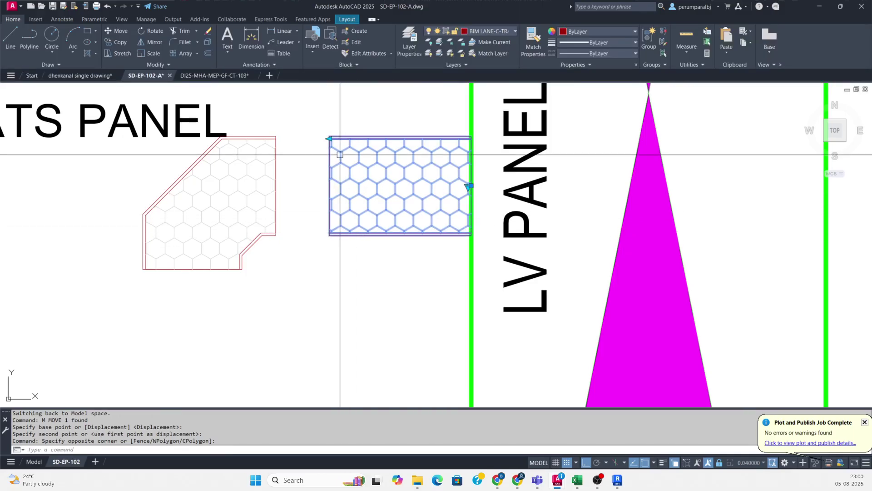
click(329, 139)
click(276, 137)
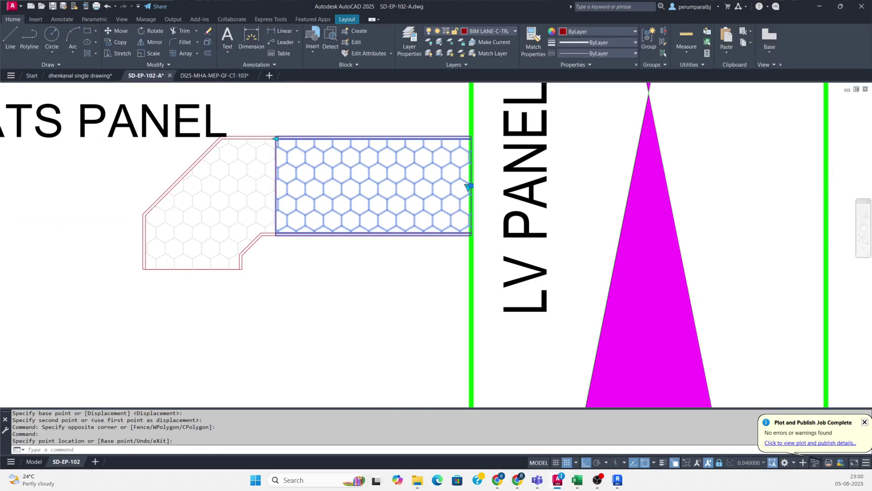
scroll(417, 172, down, 2)
key(Escape)
key(Escape)
key(Escape)
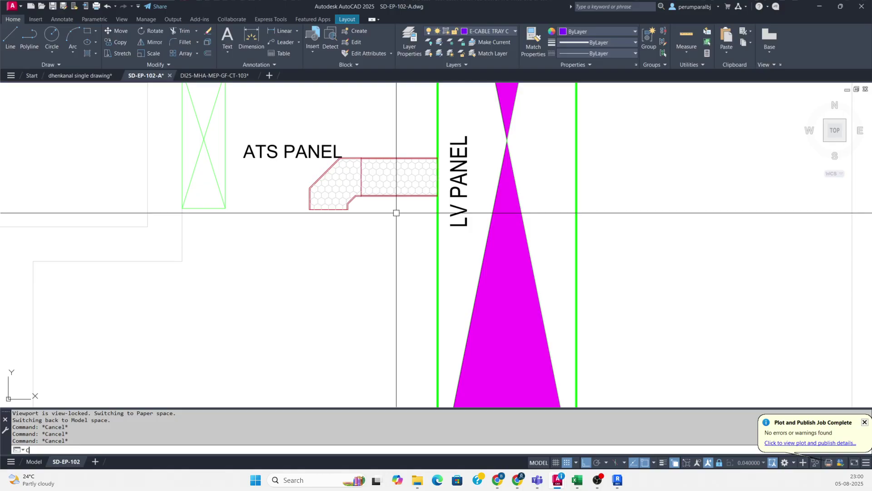
Copy the straight tray piece about 670 mm straight down along the LV panel.
key(Return)
click(389, 208)
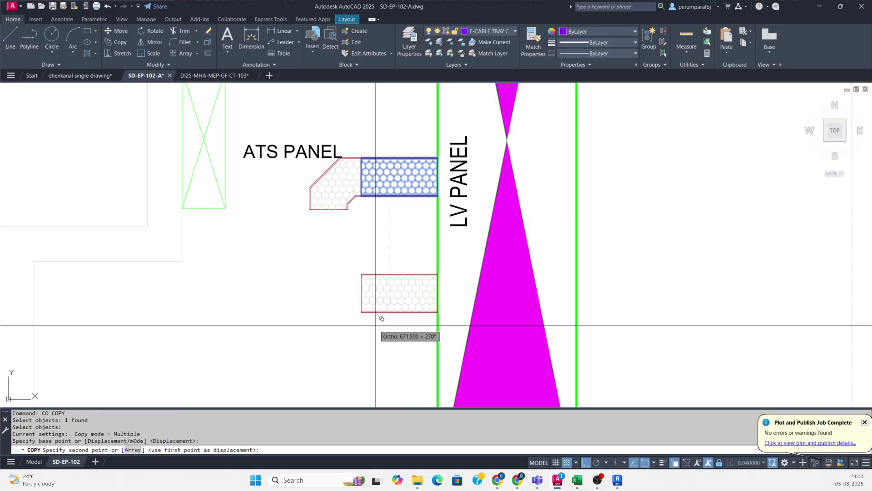
click(389, 325)
key(Escape)
key(Escape)
Rotate the lower copy of the straight tray piece by 90 degrees so it runs vertically.
text(R)
key(Return)
click(378, 302)
click(357, 307)
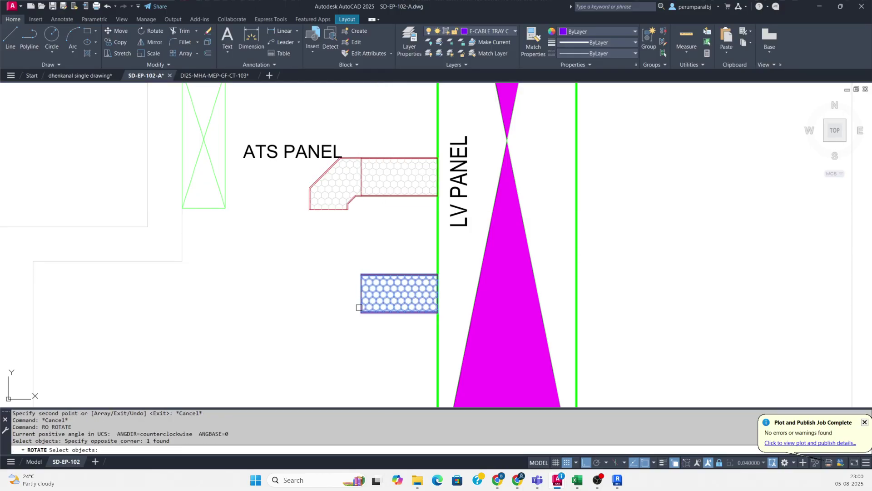
key(Return)
click(393, 274)
click(394, 242)
Move the vertical tray piece beneath the elbow and align its upper corner exactly with the elbow's lower end.
text(M)
key(Return)
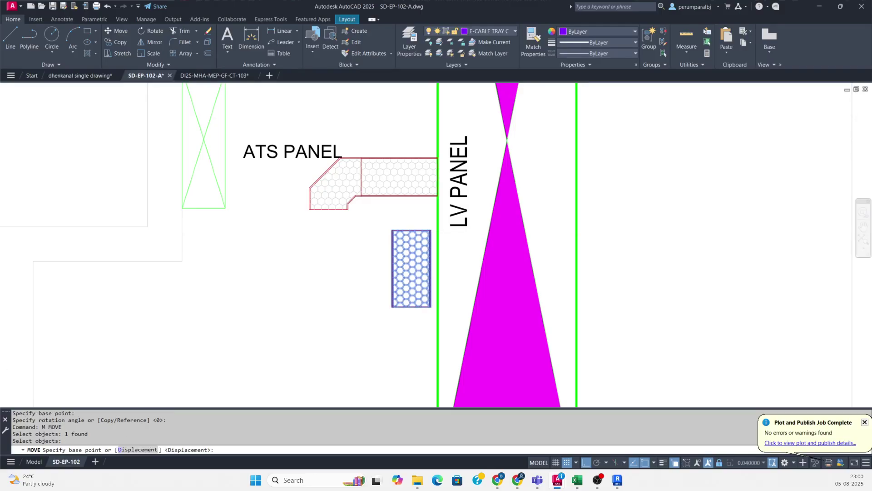
scroll(432, 231, up, 4)
click(431, 230)
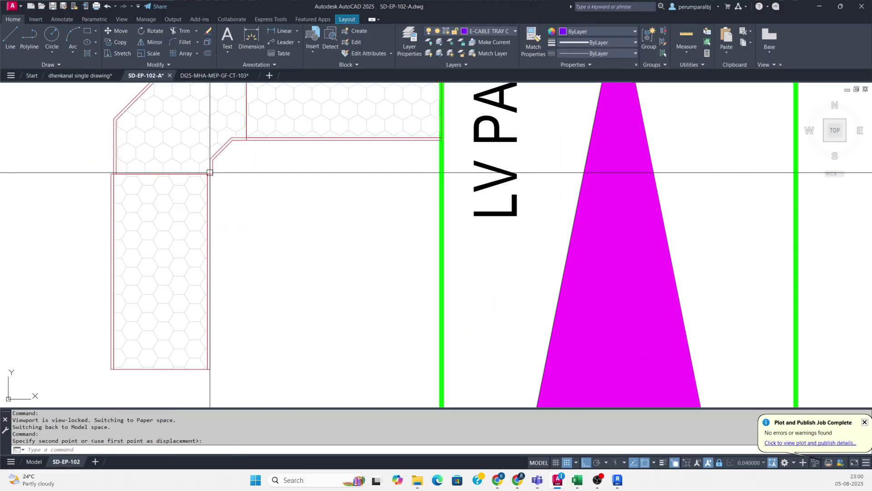
scroll(210, 173, up, 6)
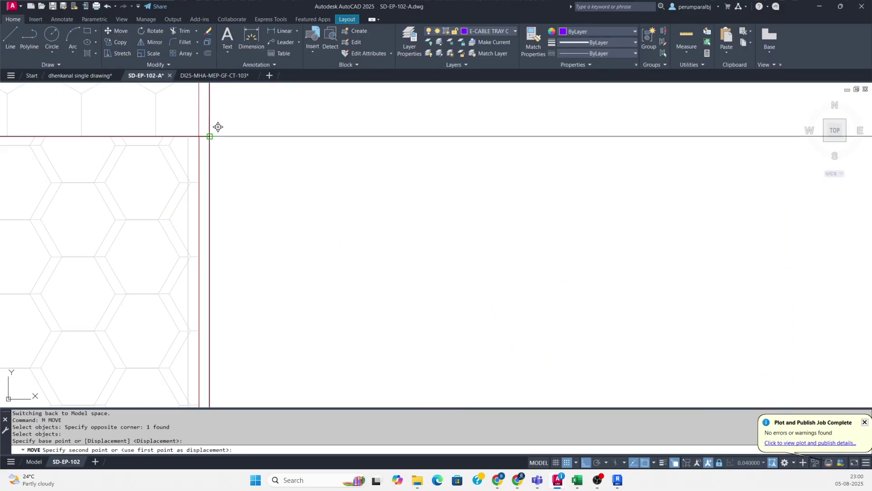
click(210, 136)
scroll(386, 212, down, 6)
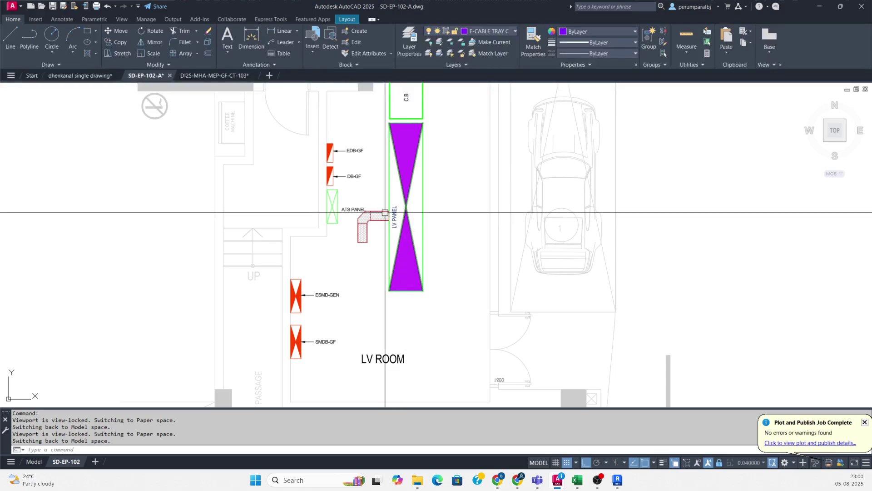
Move the ESMD-GEN label straight across to the opposite side of its panel symbol.
scroll(356, 270, up, 2)
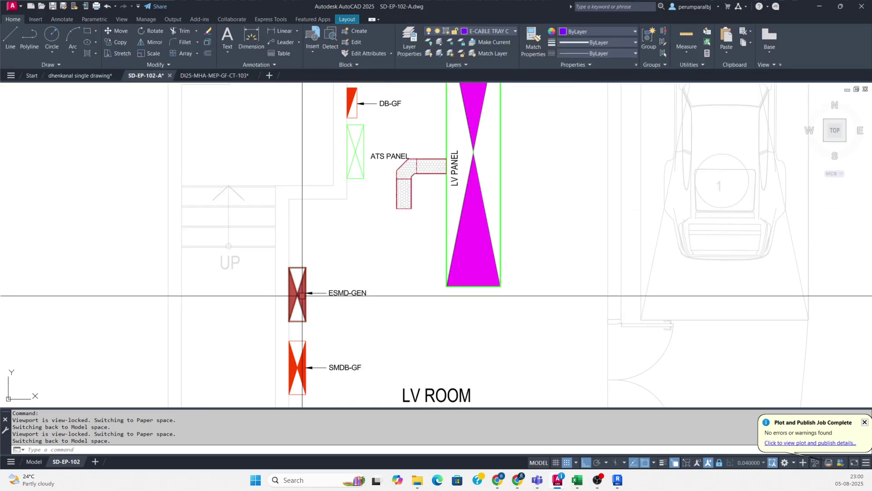
scroll(363, 278, up, 1)
text(m)
key(Return)
key(Escape)
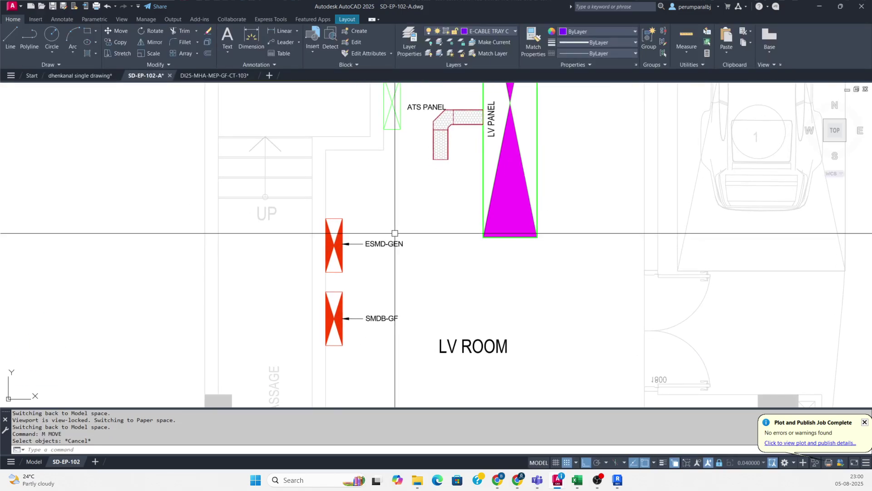
scroll(304, 250, up, 2)
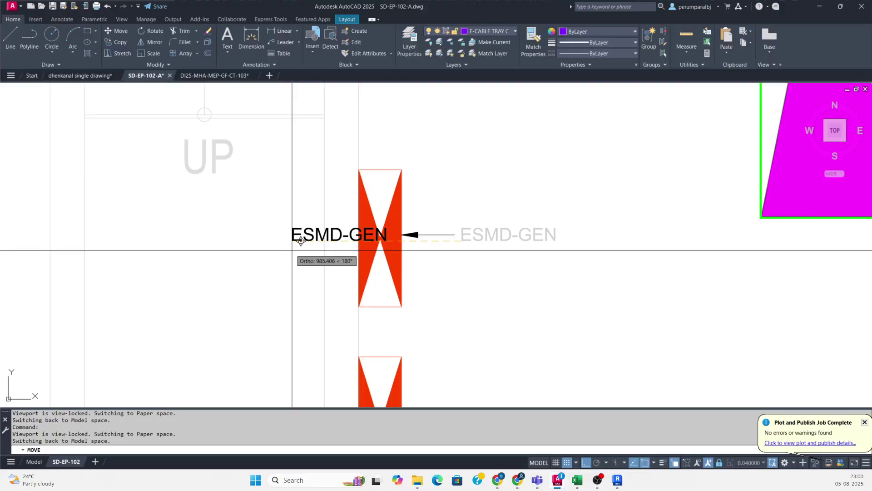
click(259, 255)
key(Escape)
Erase the leader arrow beside the ESMD-GEN panel symbol.
text(e)
key(Return)
click(442, 208)
click(419, 253)
key(Return)
Move the SMDB-GF label to the opposite side of its panel symbol and erase its leader arrow.
scroll(431, 257, down, 4)
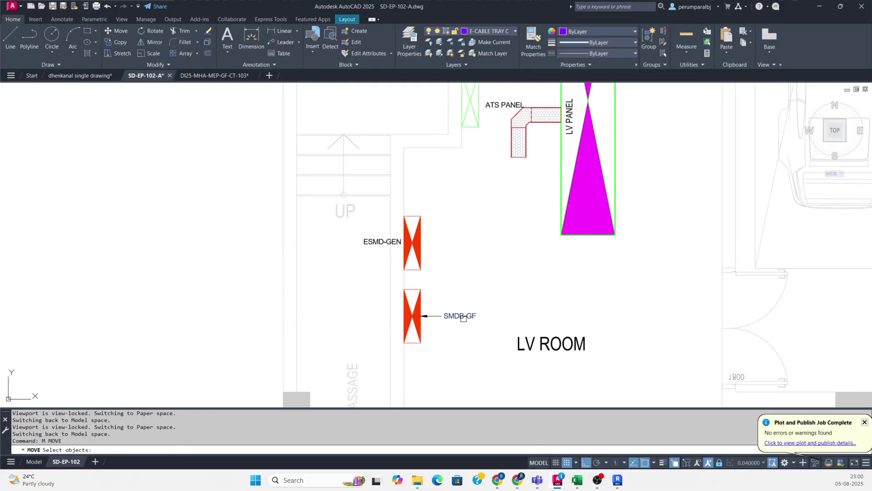
click(463, 318)
key(Return)
click(443, 323)
scroll(384, 327, up, 2)
click(345, 329)
key(Escape)
text(e)
click(479, 290)
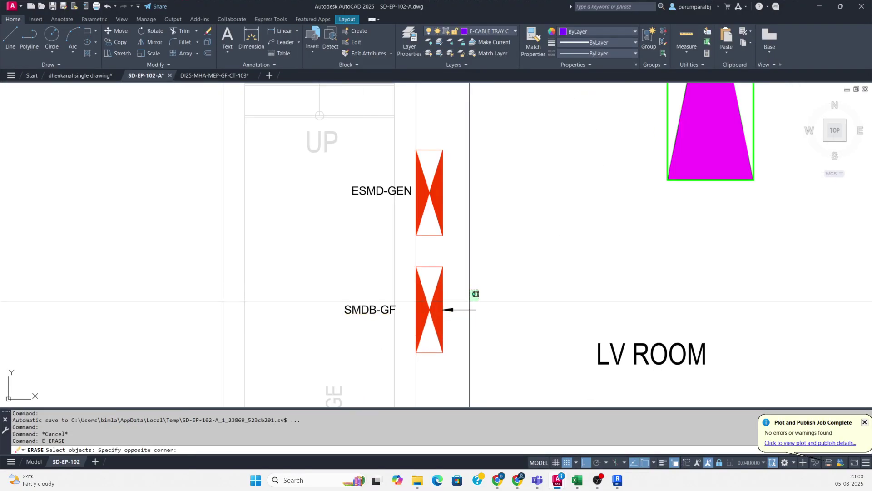
key(Return)
Stretch the vertical tray piece straight down to the level of the LV panel's lower edge.
scroll(455, 308, down, 4)
middle_drag(516, 253, 408, 268)
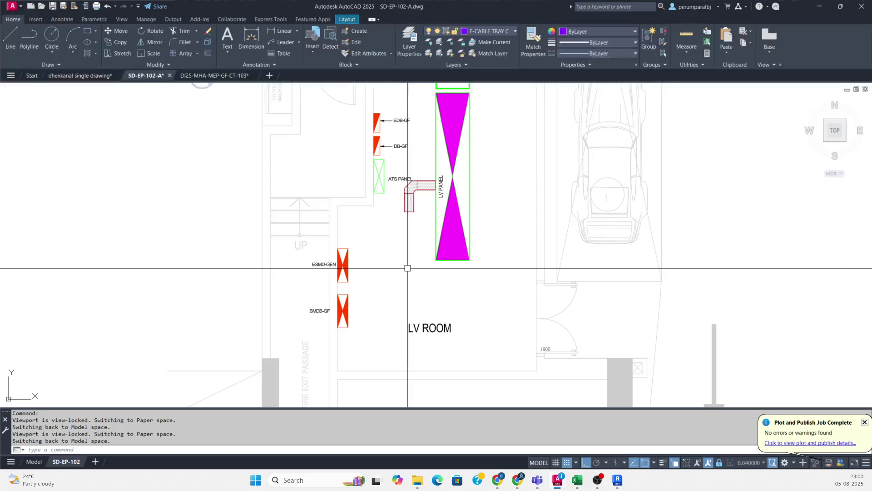
scroll(412, 207, up, 2)
click(401, 208)
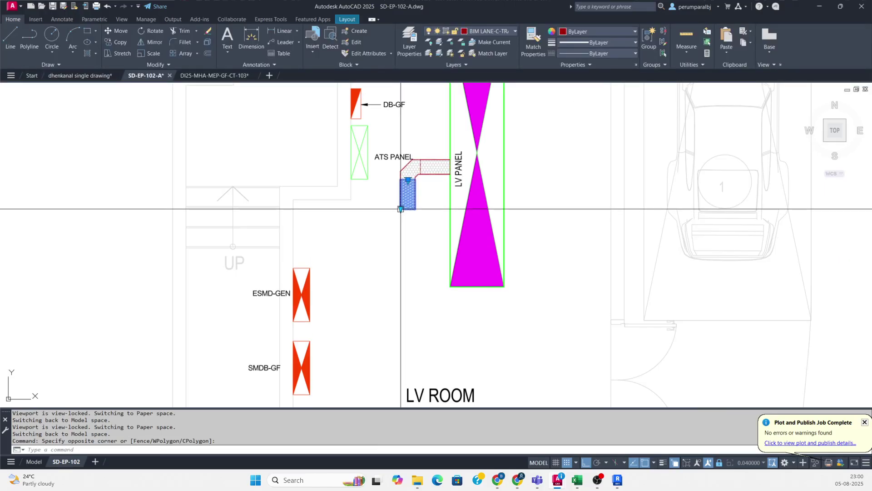
click(401, 208)
middle_drag(398, 313, 419, 213)
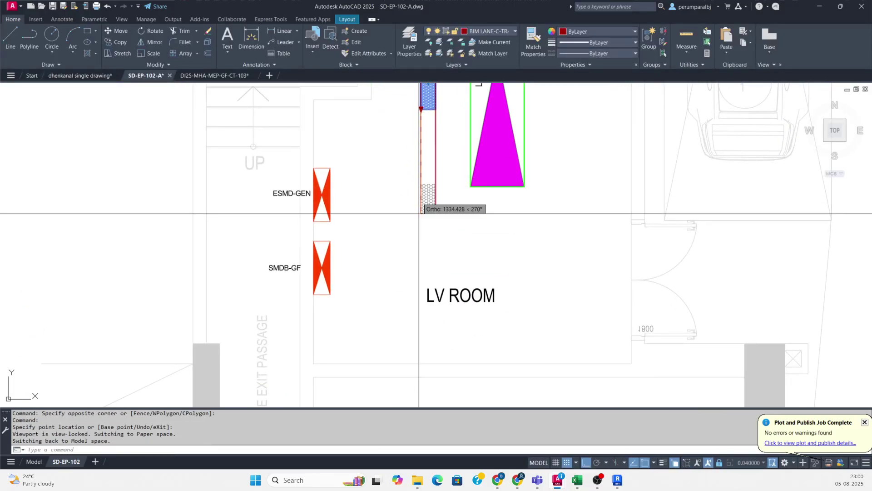
key(Escape)
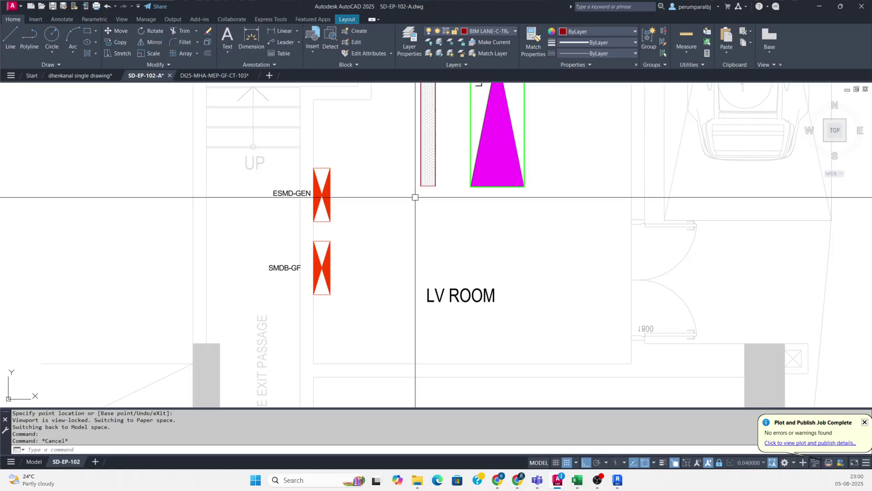
Copy the sideways tee fitting from the cable tray symbols to the lower end of the vertical tray.
scroll(415, 197, down, 5)
scroll(656, 245, up, 6)
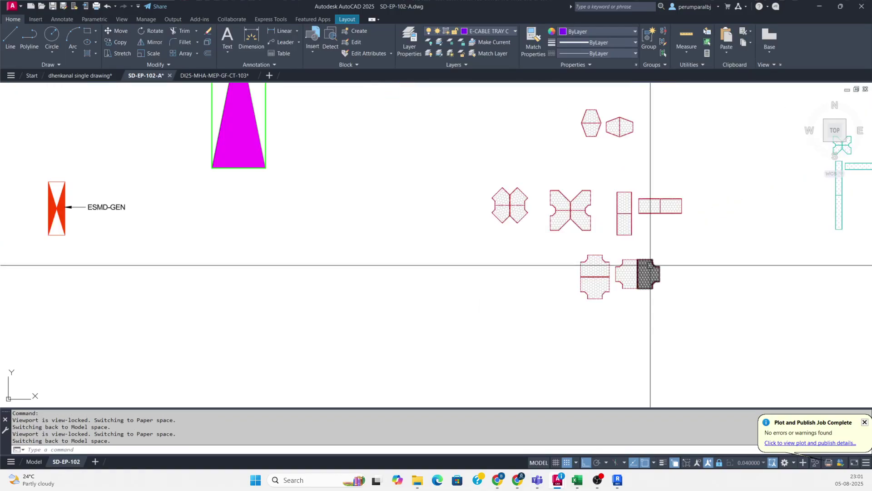
key(Return)
click(652, 275)
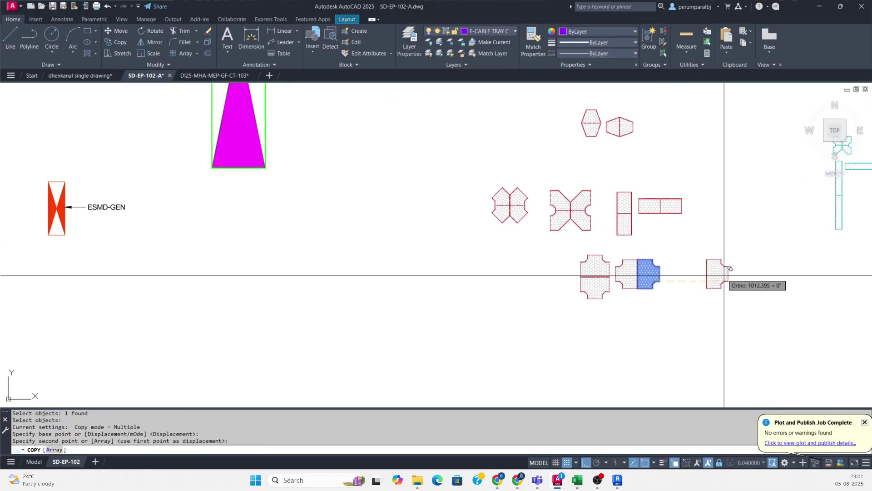
scroll(701, 276, down, 3)
scroll(278, 244, up, 5)
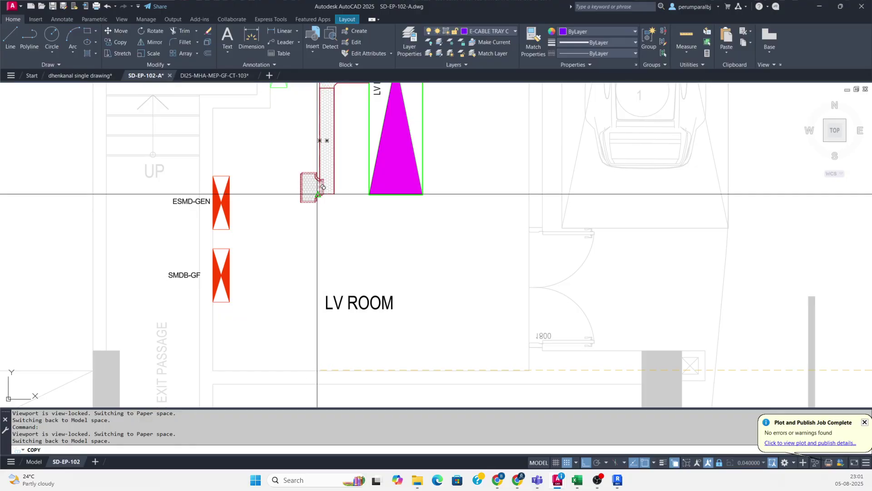
key(Escape)
Mirror the copied tee about a vertical line so its branch faces the ESMD-GEN panel, erasing the source.
text(MI)
key(Return)
scroll(301, 179, up, 2)
click(307, 163)
click(280, 227)
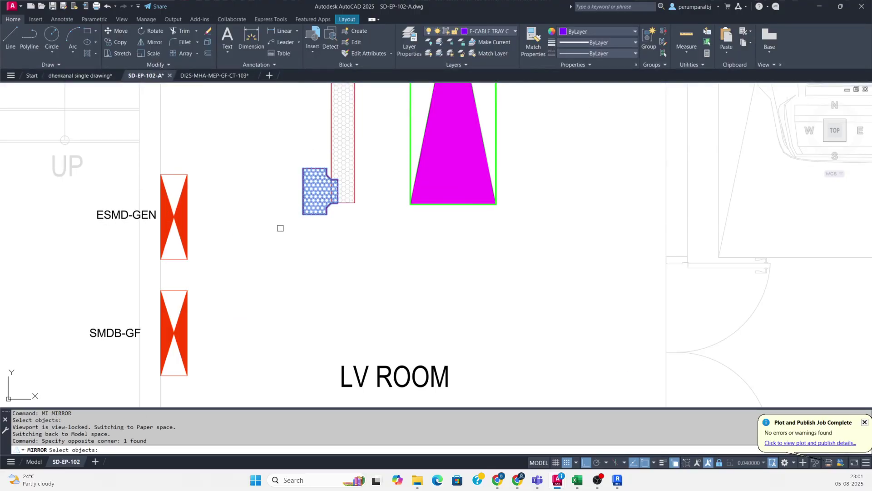
key(Return)
click(278, 168)
text(Y)
key(Return)
key(Escape)
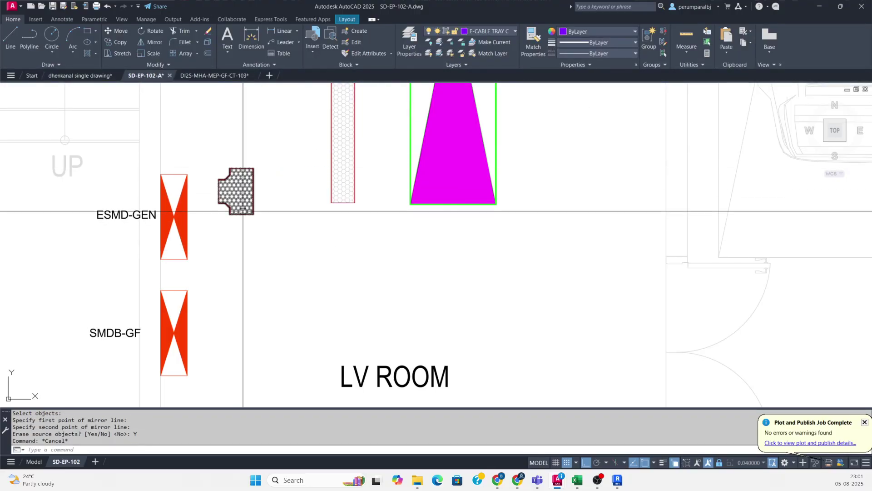
Move the mirrored tee so its branch end sits on the midpoint of the ESMD-GEN panel's edge.
text(M)
key(Return)
click(261, 202)
click(231, 226)
key(Return)
click(219, 191)
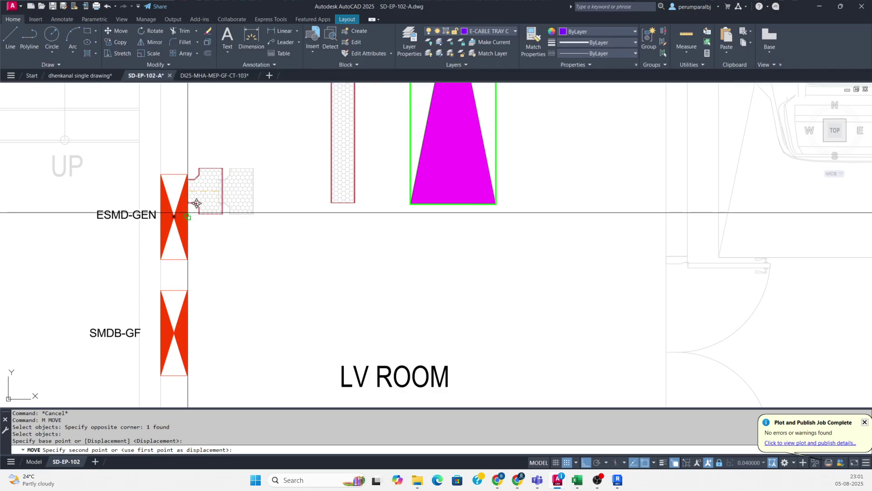
click(187, 216)
Move the tee horizontally from the ESMD-GEN panel into line with the vertical tray run.
click(221, 236)
scroll(220, 195, up, 5)
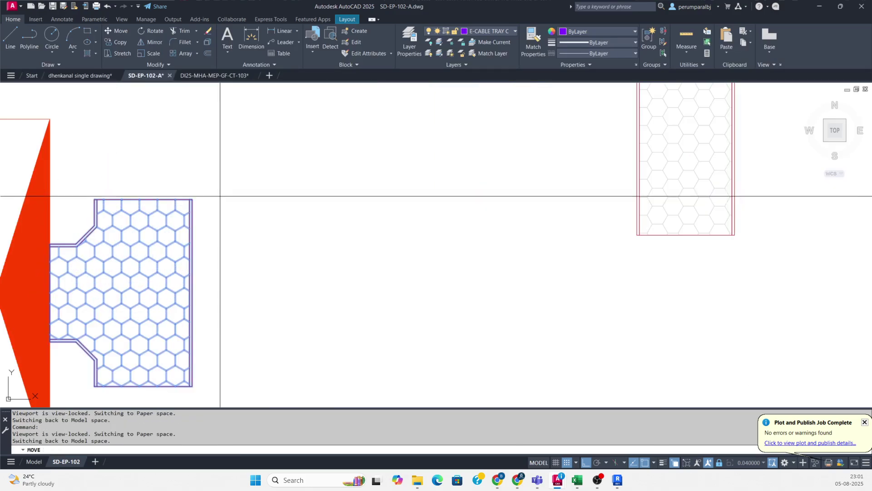
click(167, 195)
scroll(248, 227, down, 6)
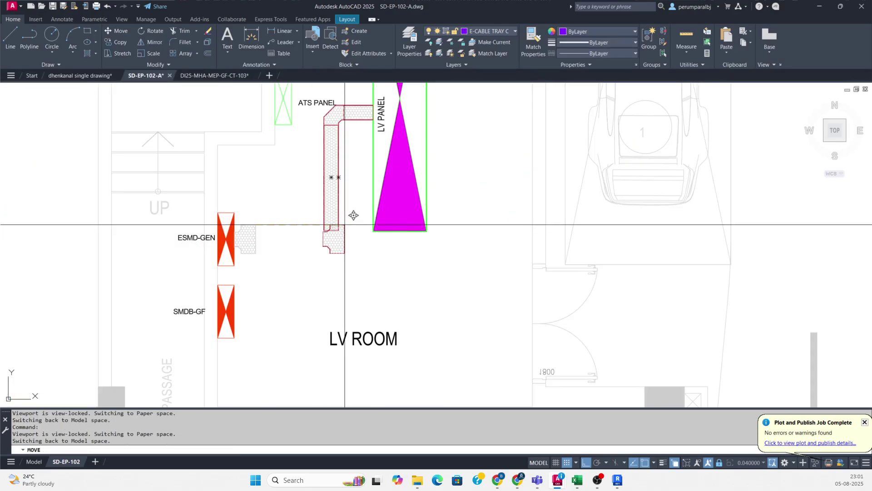
scroll(347, 224, up, 4)
key(Escape)
Shorten the vertical tray piece so its lower end meets the tee's upper edge.
click(293, 185)
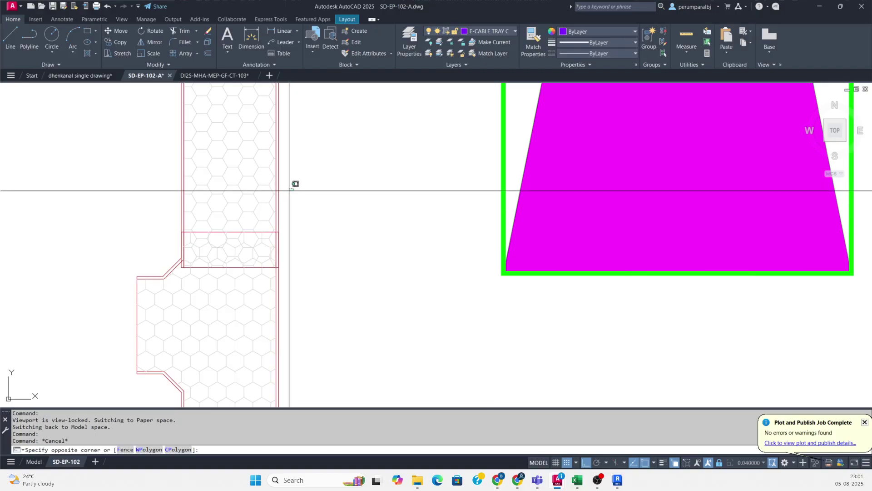
click(184, 267)
scroll(181, 238, up, 2)
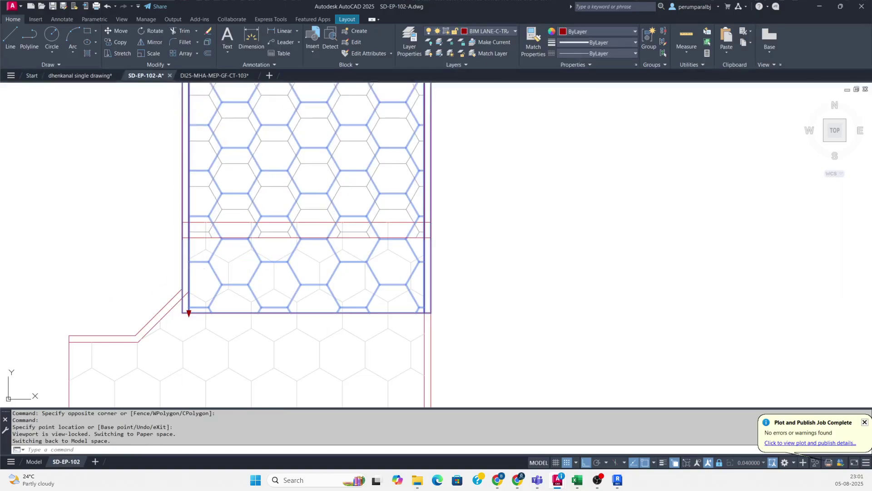
click(189, 223)
scroll(315, 241, down, 4)
scroll(301, 244, down, 4)
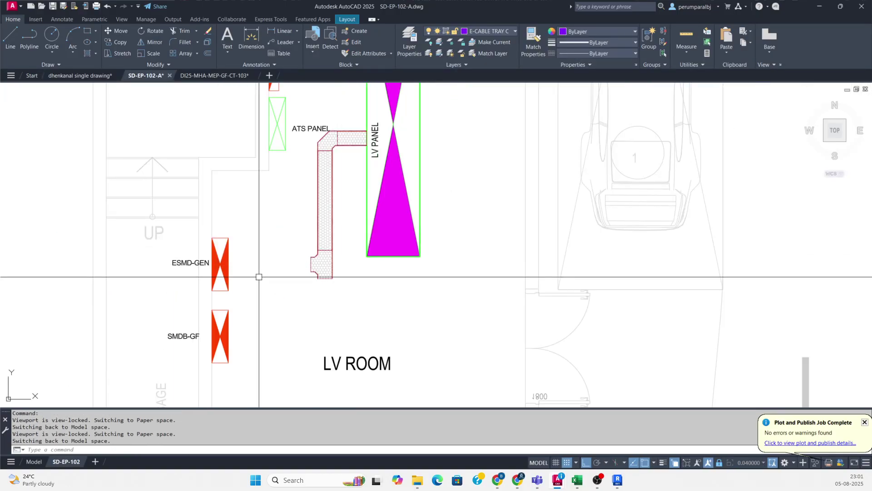
Copy the horizontal tray piece beside the LV panel onto the tee's branch, matching corner to corner.
click(351, 143)
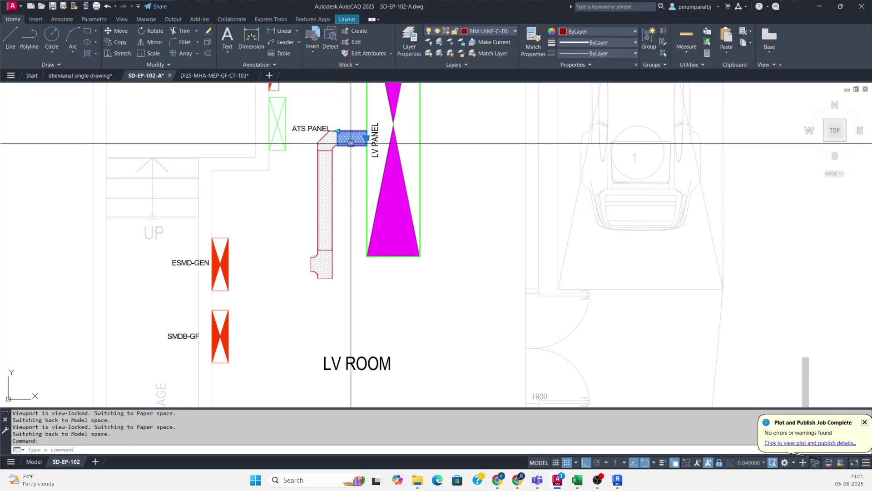
text(CO)
key(space)
scroll(370, 127, up, 4)
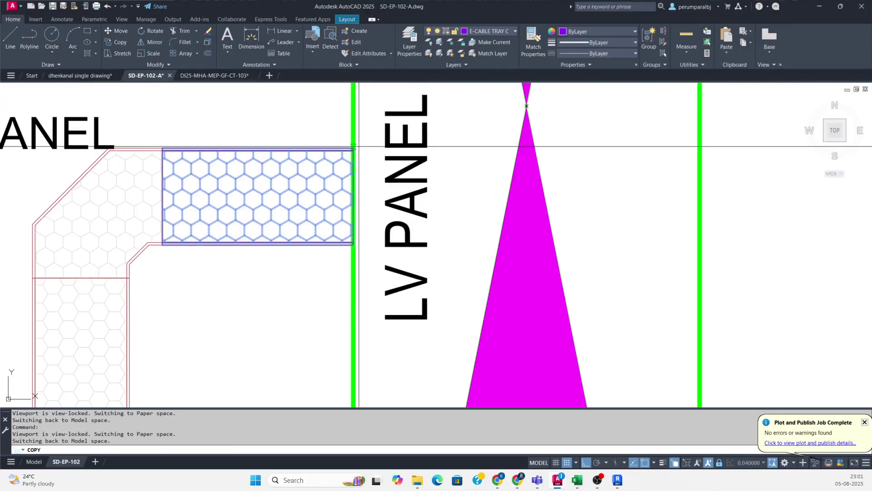
click(353, 148)
scroll(313, 255, down, 5)
scroll(409, 177, up, 6)
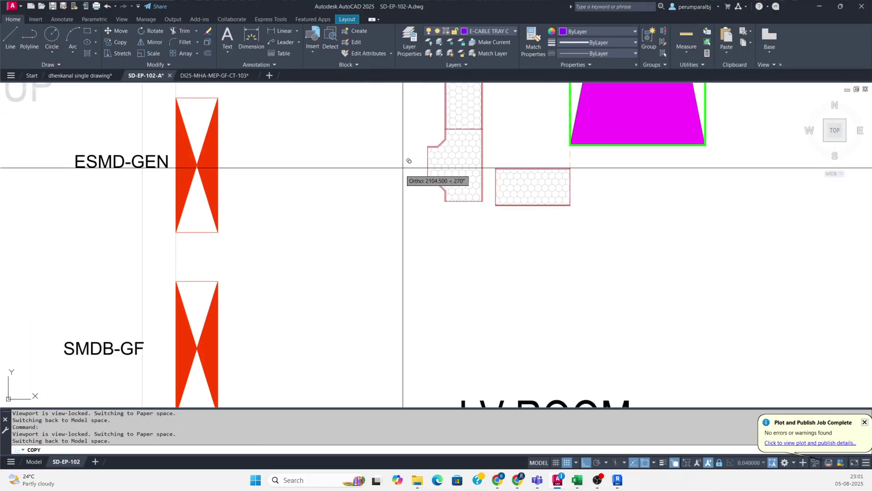
click(448, 141)
key(Escape)
Stretch the copied horizontal tray piece from the tee to the edge of the ESMD-GEN panel.
scroll(389, 188, down, 7)
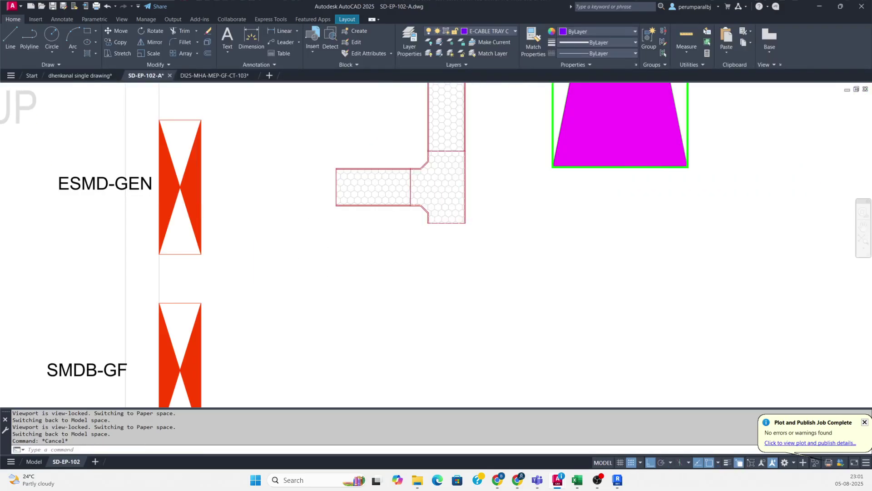
scroll(389, 208, down, 3)
scroll(382, 205, up, 3)
click(369, 204)
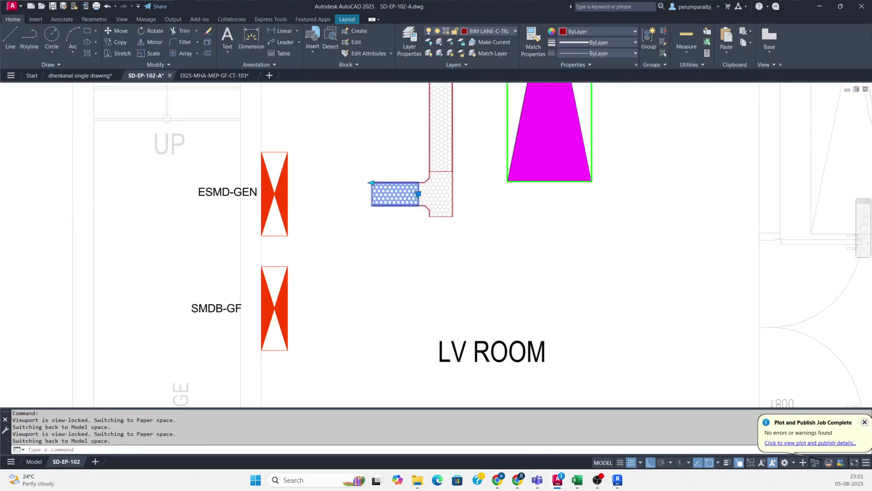
scroll(369, 204, up, 2)
click(369, 169)
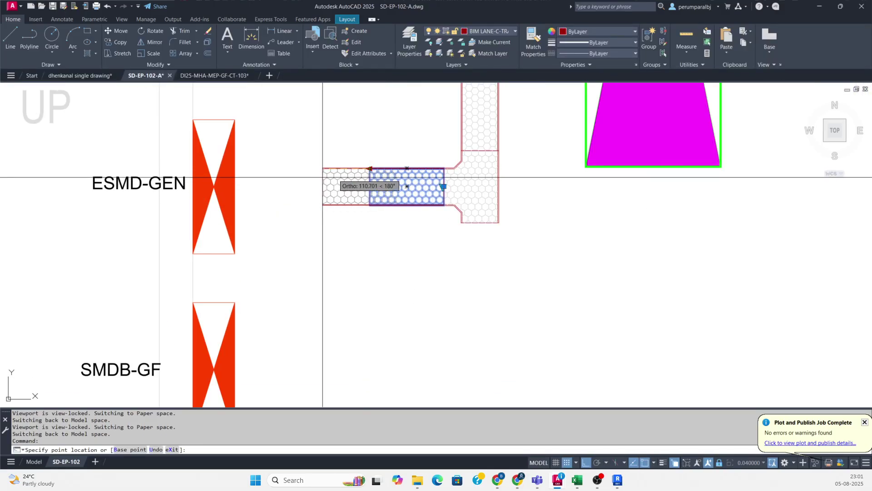
click(235, 169)
key(Escape)
scroll(342, 182, down, 5)
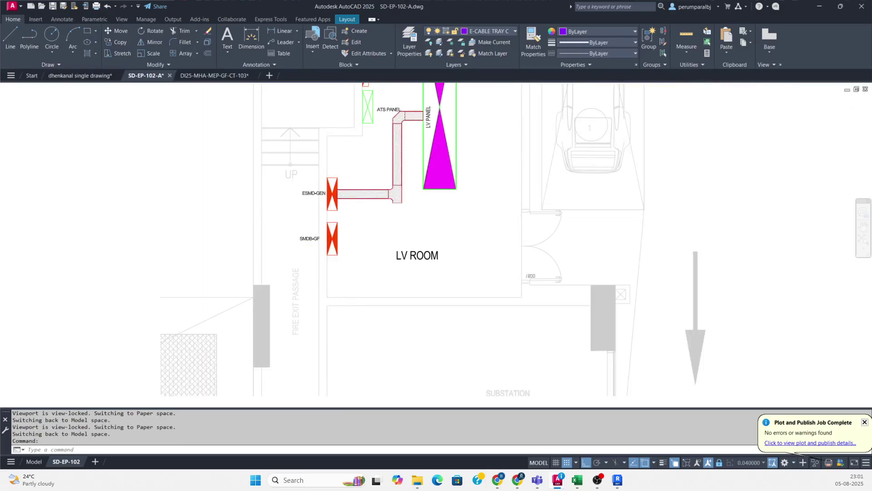
Mirror the elbow about a horizontal line below the tee, keeping the original elbow.
scroll(377, 141, up, 3)
text(MI)
key(Return)
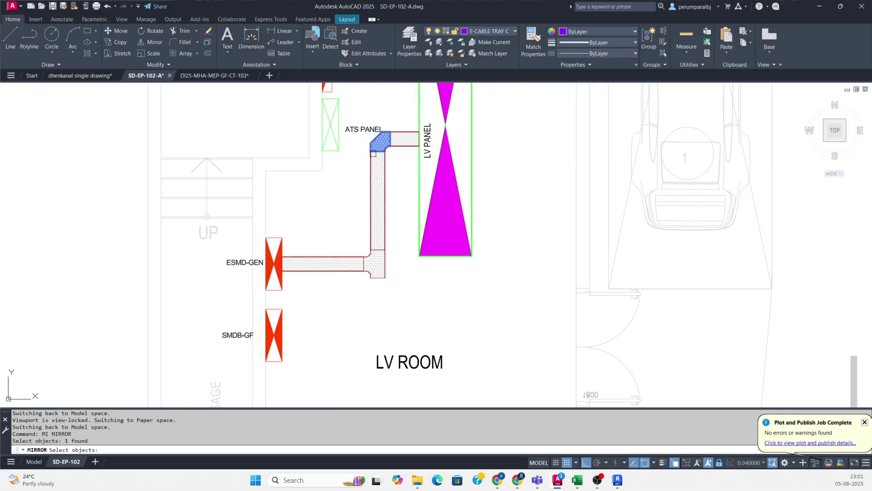
key(Return)
scroll(394, 296, down, 3)
scroll(413, 300, up, 2)
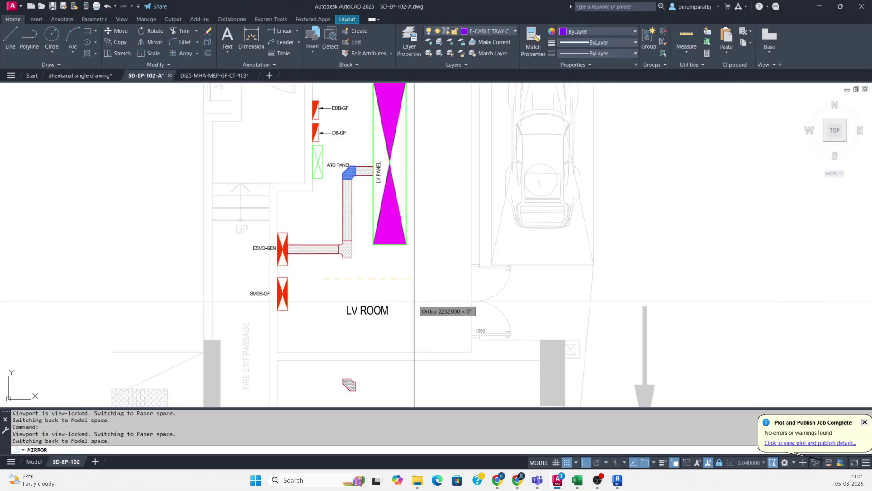
click(414, 301)
key(Return)
key(Escape)
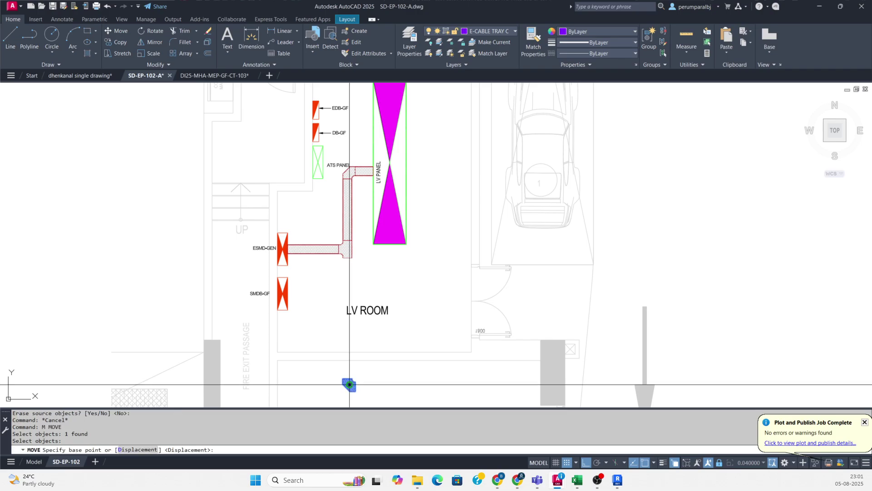
Move the mirrored elbow straight up to just below the tee, near the level of the SMDB-GF panel.
click(349, 384)
scroll(327, 276, up, 4)
key(Escape)
key(Escape)
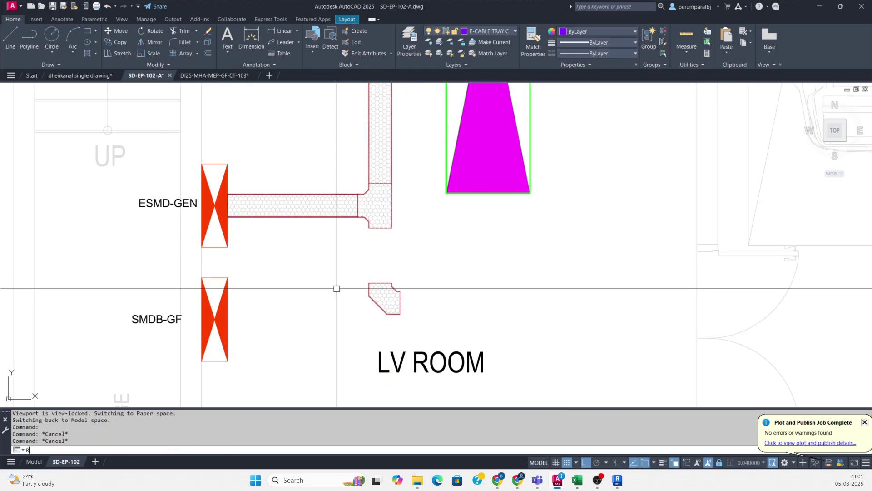
Rotate the loose elbow below the tee so its openings face up toward the tee and left toward the SMDB-GF panel.
click(404, 275)
click(399, 300)
key(Return)
click(422, 293)
click(431, 267)
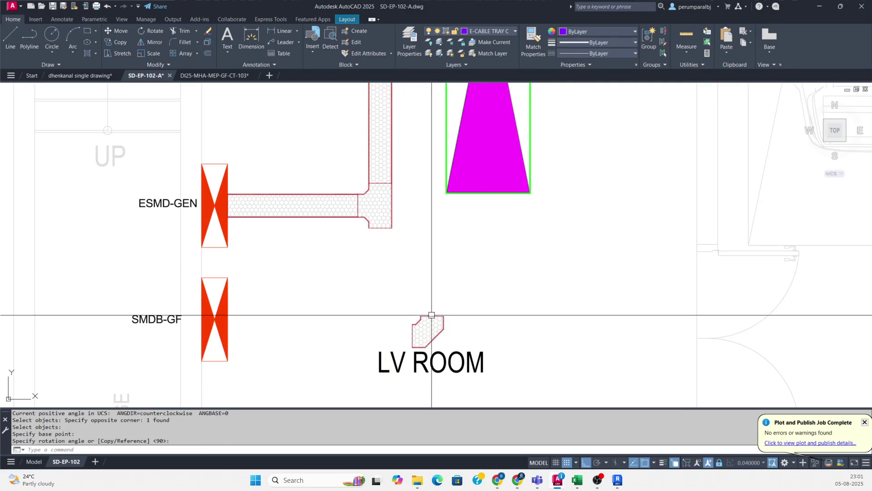
text(m)
key(Return)
click(438, 318)
key(Return)
scroll(417, 321, up, 2)
key(Escape)
Draw a vertical construction line through the tee's lower opening midpoint and move the elbow's top midpoint sideways onto it.
text(x)
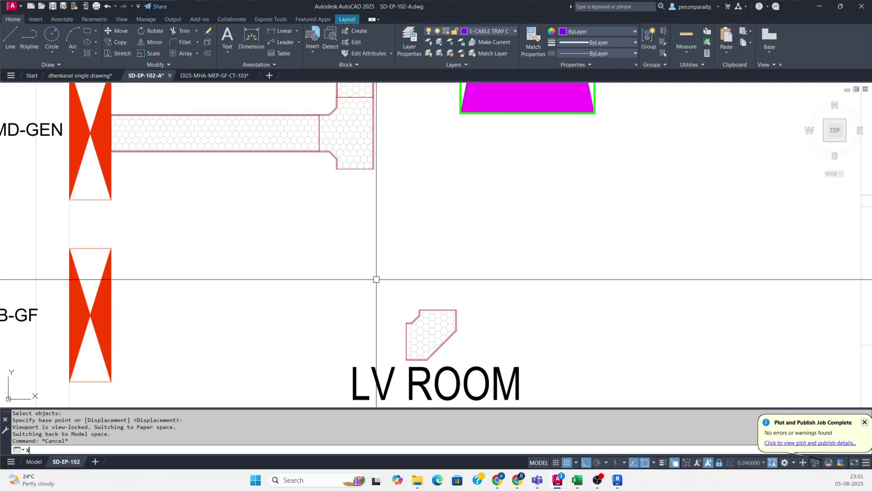
text(l)
key(Return)
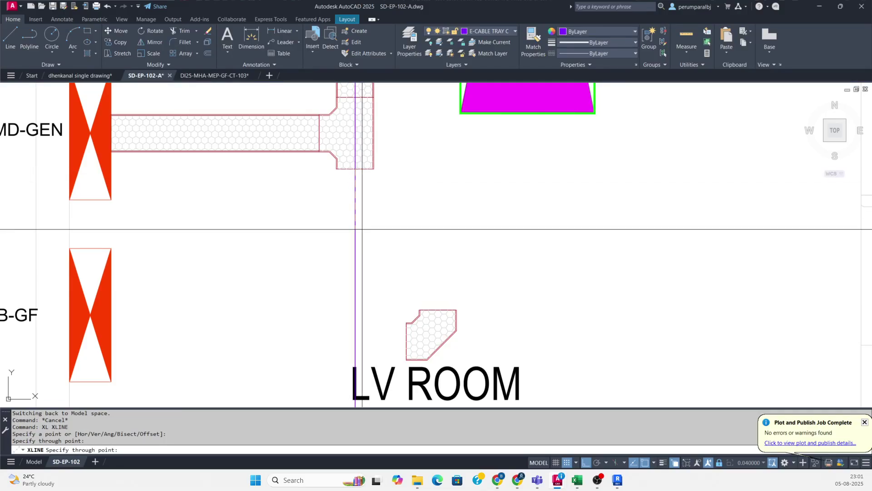
click(437, 309)
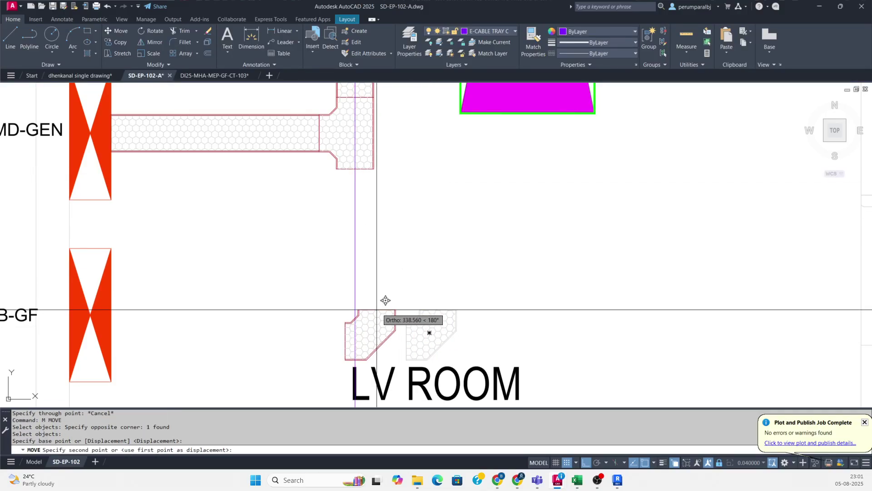
click(355, 309)
Move the elbow by its left opening's midpoint to the midpoint of the SMDB-GF panel's right edge.
middle_drag(340, 327, 367, 261)
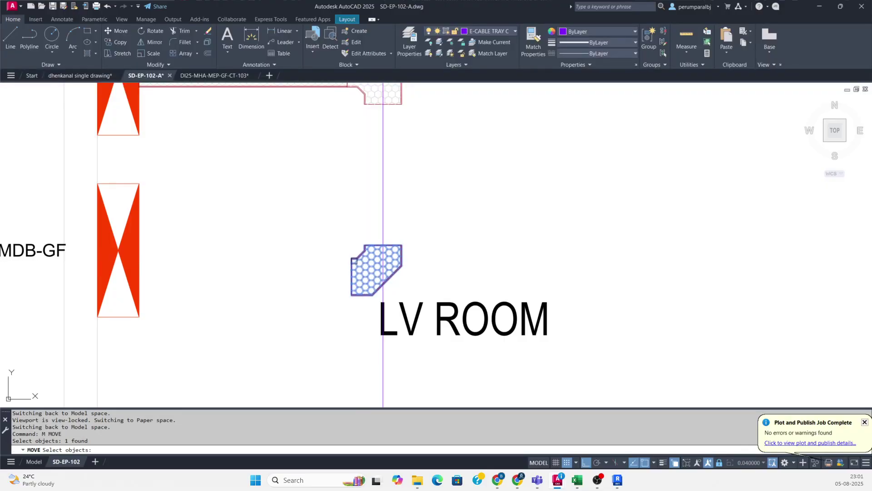
click(352, 276)
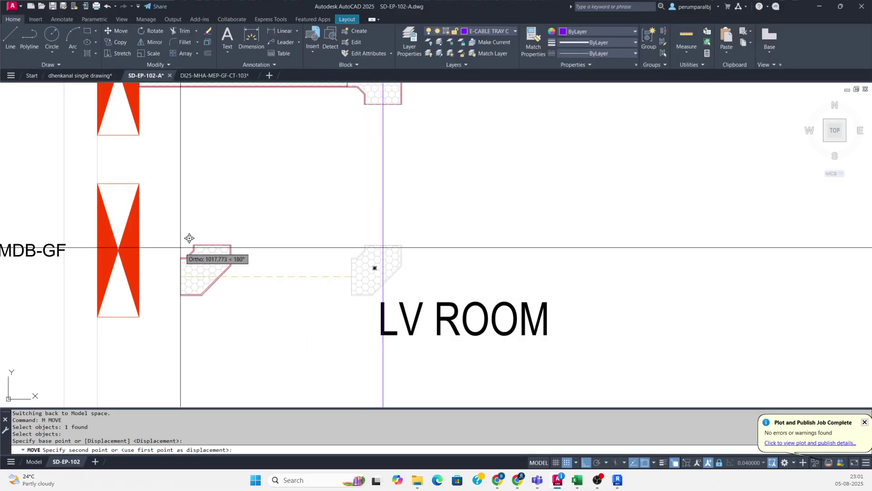
click(140, 249)
click(188, 241)
click(177, 238)
Move the elbow horizontally from the SMDB-GF panel back onto the vertical construction line beneath the tee.
text(m)
key(Return)
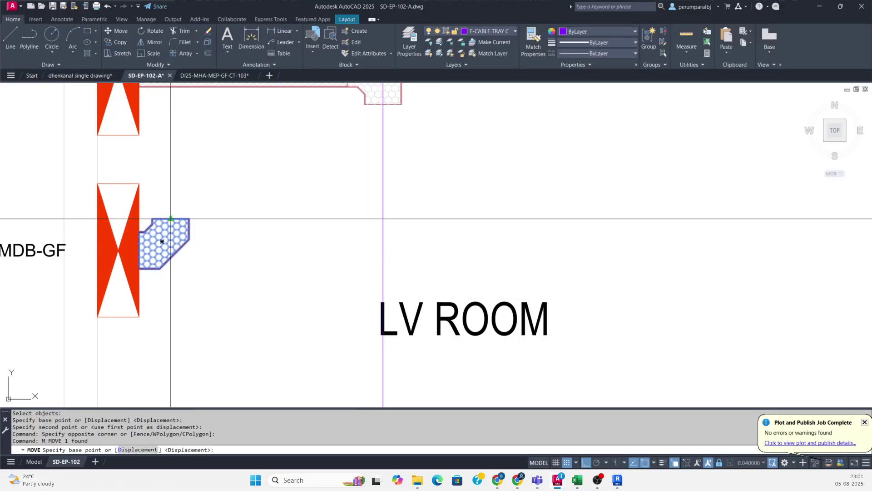
click(162, 242)
click(384, 210)
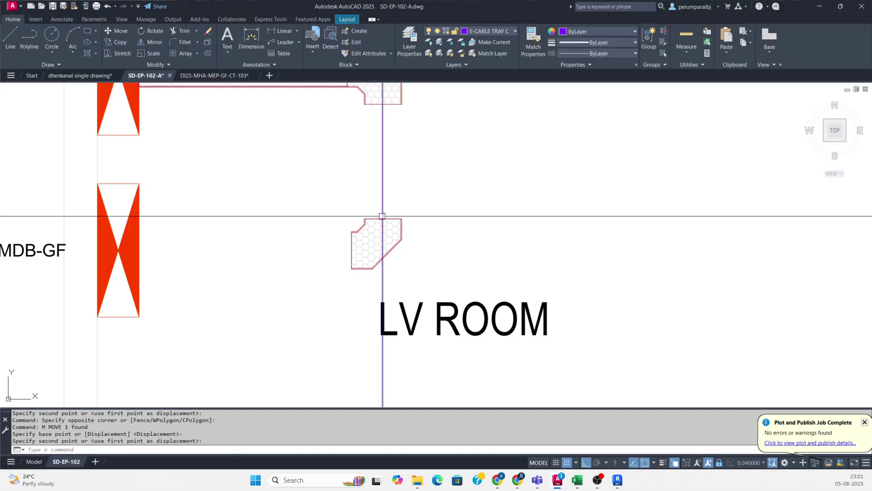
Erase the vertical construction line running through the tee and the elbow.
scroll(384, 234, down, 6)
text(e)
key(Return)
click(399, 273)
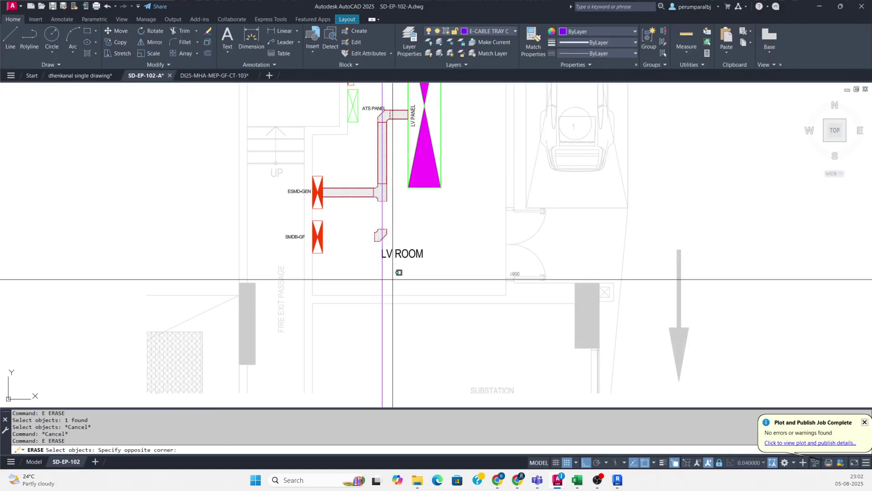
key(Escape)
key(Escape)
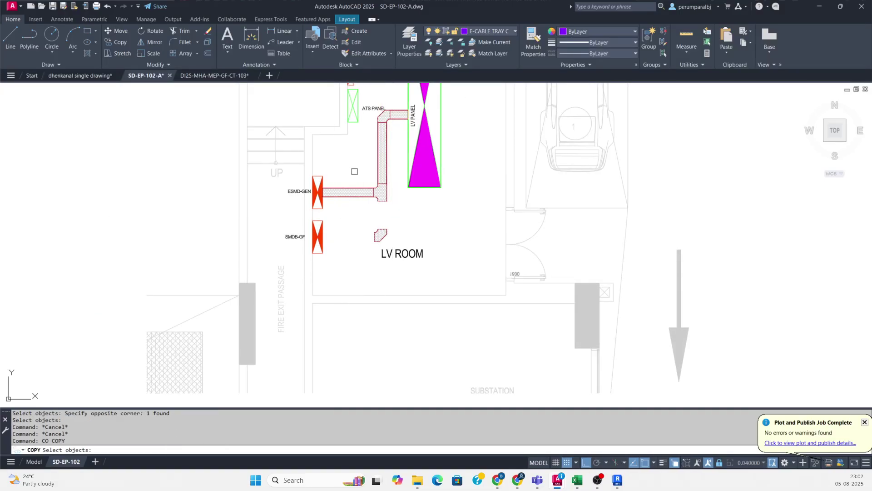
Copy the horizontal ESMD-GEN tray straight down to the SMDB-GF panel, level with the elbow's side opening.
scroll(326, 204, up, 4)
key(Return)
click(317, 187)
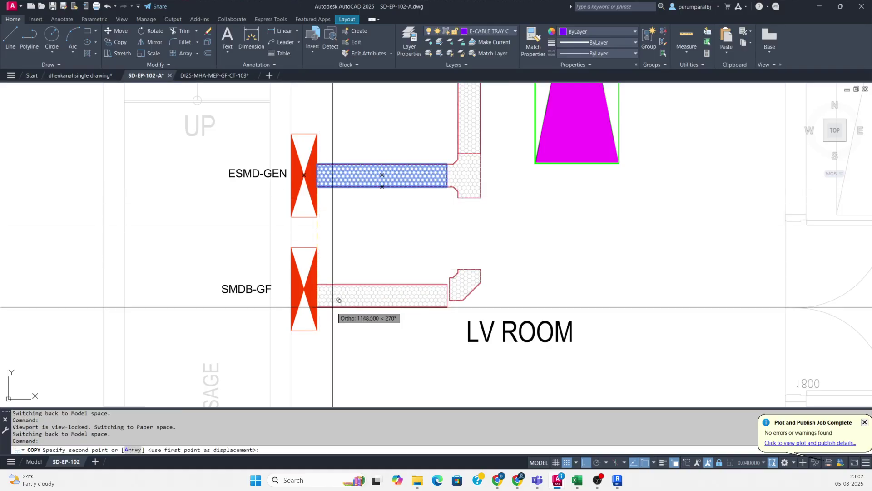
click(317, 297)
key(Escape)
scroll(449, 283, up, 4)
Move the copied horizontal tray so its lower right corner meets the lower left corner of the elbow.
text(m)
key(Return)
scroll(429, 338, down, 4)
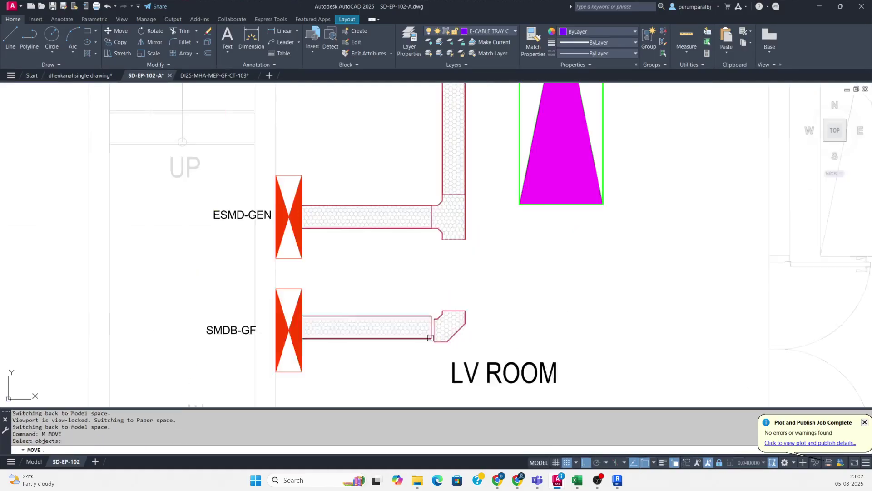
key(Escape)
key(Escape)
click(418, 335)
scroll(429, 339, up, 4)
text(m)
key(Return)
click(443, 333)
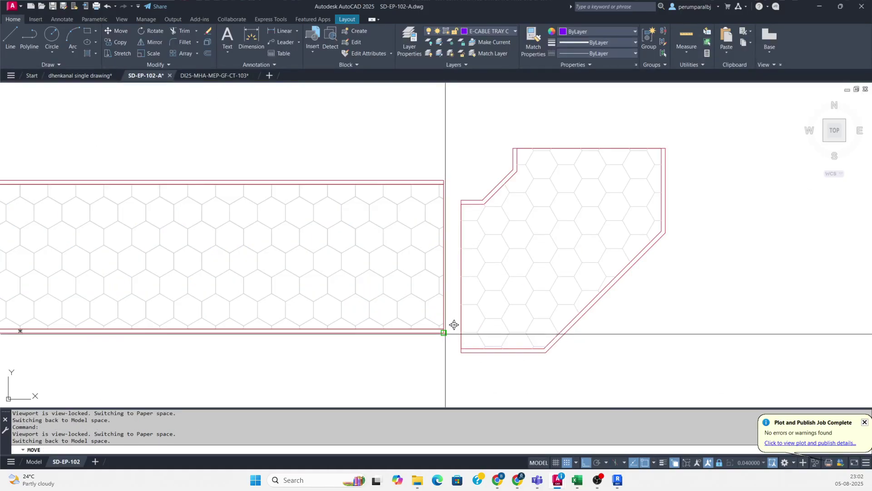
click(461, 352)
scroll(489, 289, down, 4)
Stretch the left end of the lower horizontal tray to the edge of the SMDB-GF panel.
click(422, 251)
click(416, 305)
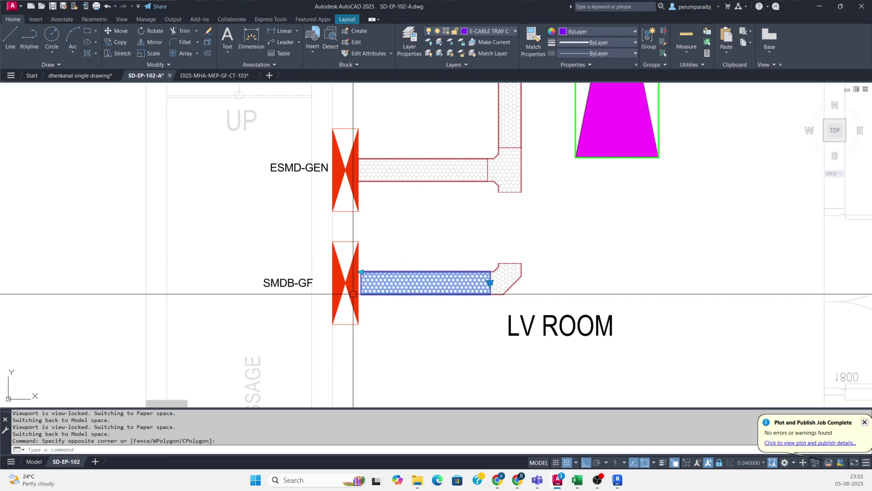
scroll(355, 284, up, 2)
key(Escape)
Copy the vertical tray above the tee downward, matching its top right corner to the tee's lower right corner.
scroll(377, 252, down, 5)
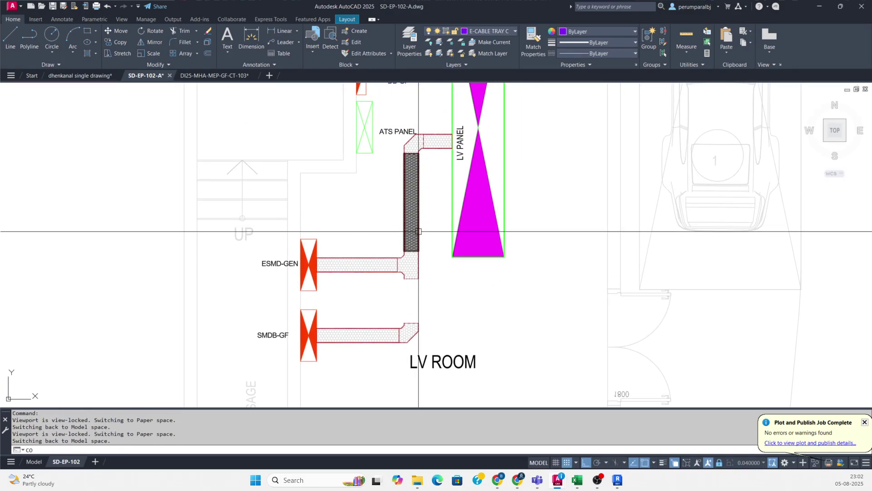
key(Return)
scroll(421, 153, up, 8)
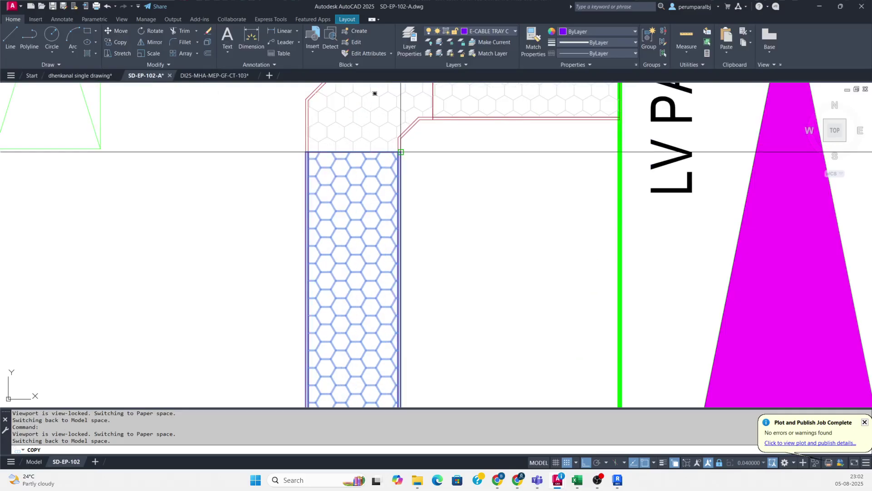
click(419, 153)
scroll(416, 144, down, 6)
scroll(413, 290, up, 5)
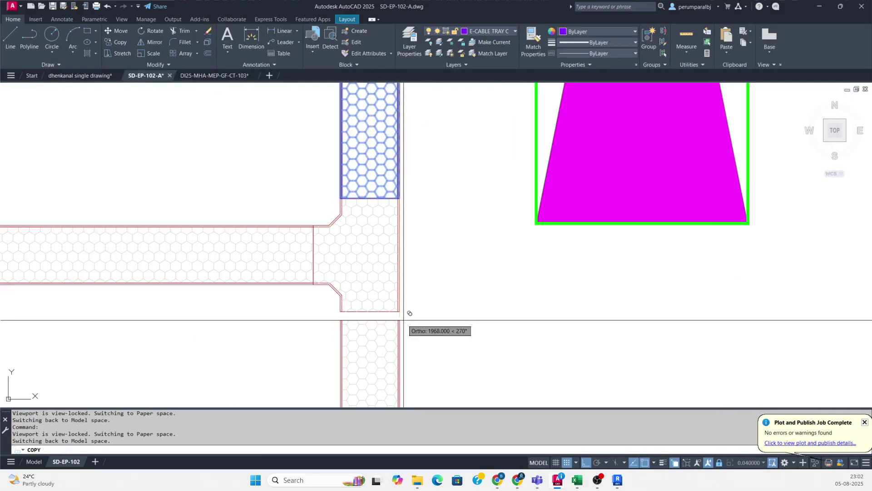
click(399, 311)
key(Return)
Shorten the copied vertical tray so it ends at the top opening of the SMDB-GF elbow.
scroll(391, 245, down, 5)
scroll(390, 227, up, 3)
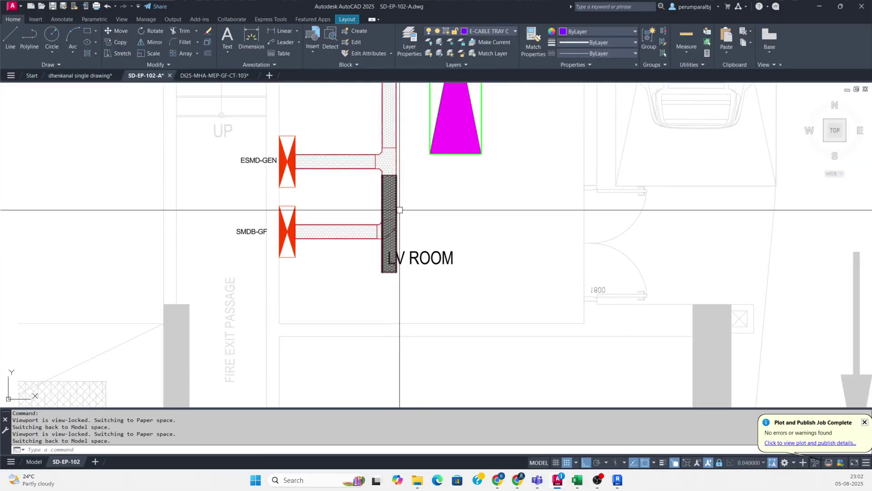
scroll(382, 272, up, 5)
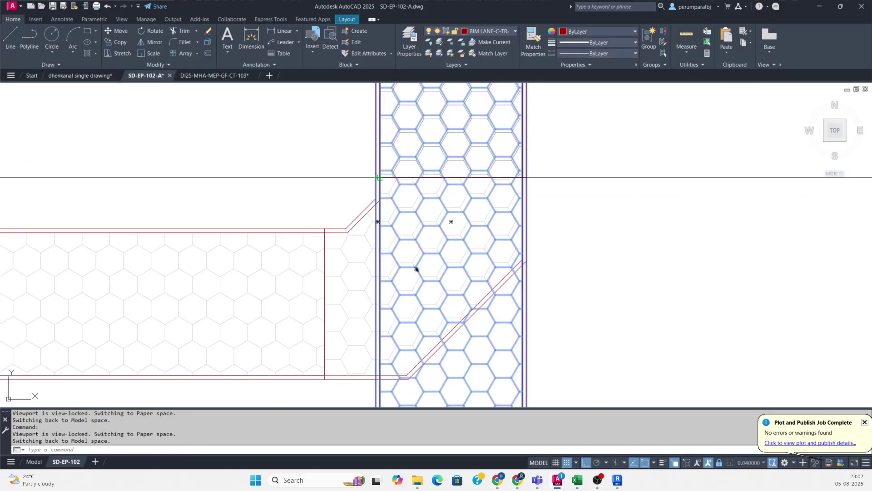
scroll(378, 177, down, 10)
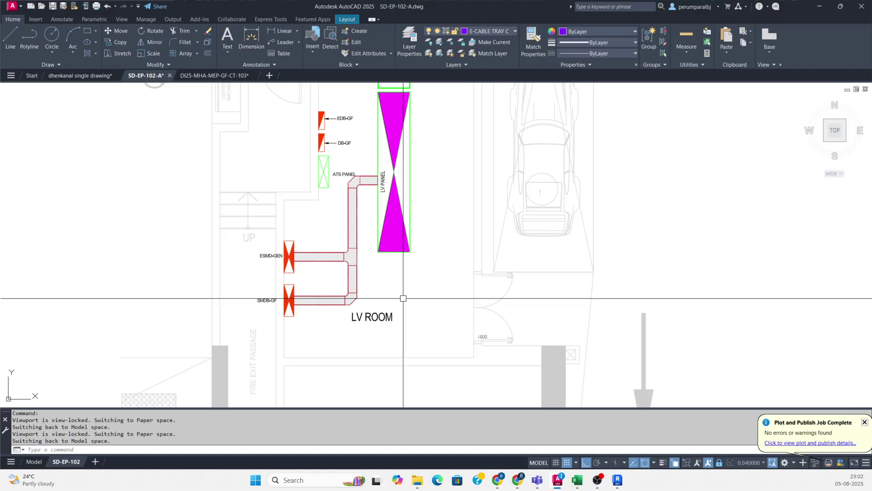
Add a vertical linear dimension from the lower edge of the SMDB-GF tray to the LV room's bottom wall.
scroll(335, 297, up, 3)
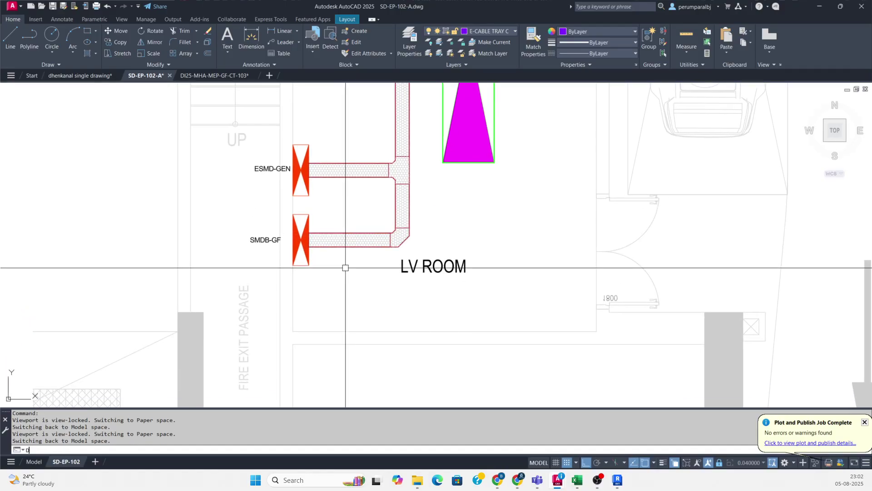
text(LI)
key(Return)
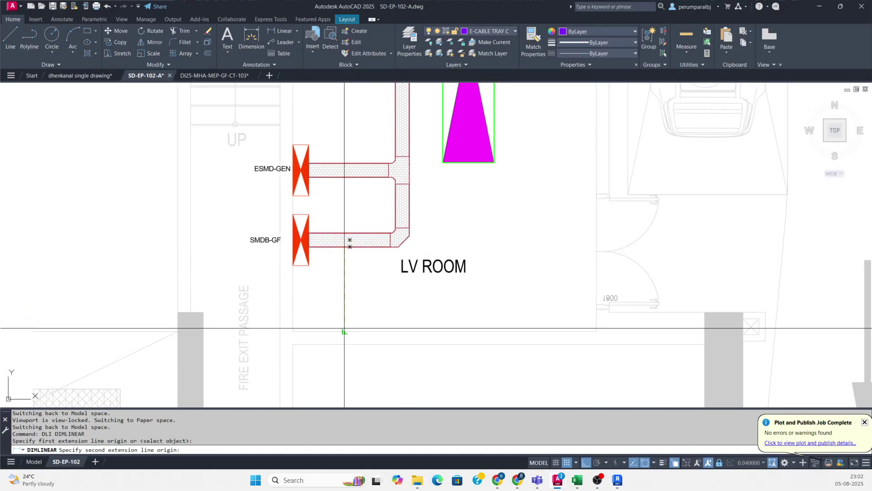
click(345, 328)
key(Escape)
Add a horizontal linear dimension between the two panels, from the left wall to the vertical tray's near edge.
key(Return)
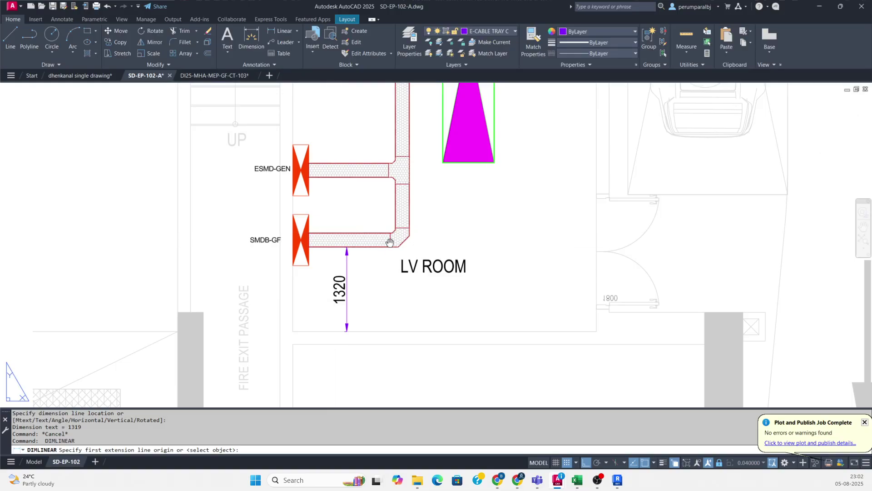
mouse_move(390, 242)
middle_down()
mouse_move(345, 281)
mouse_move(376, 242)
middle_up()
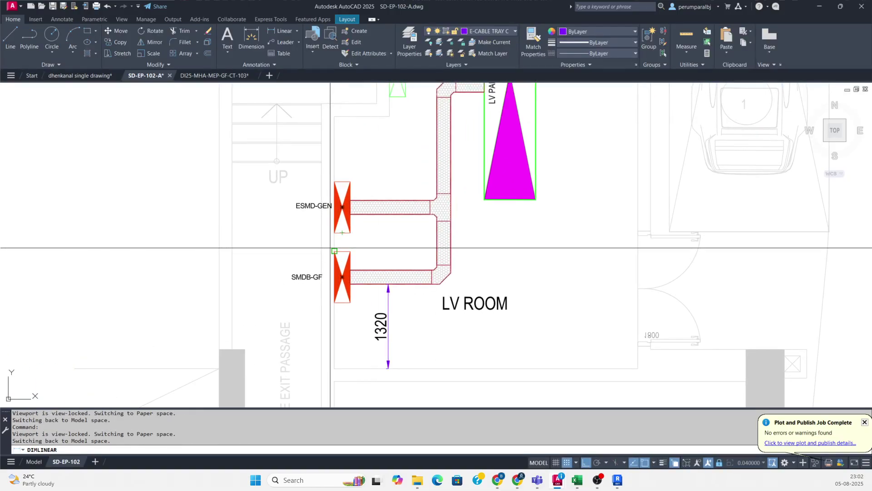
click(438, 241)
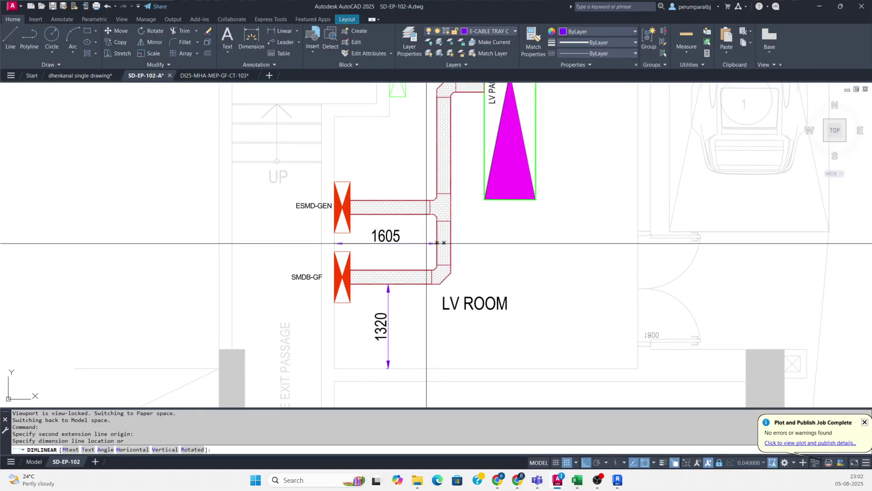
key(Escape)
Dimension the vertical distance from the SMDB-GF panel's midpoint to the room's bottom wall corner, placed outside the left wall.
middle_drag(338, 315, 389, 261)
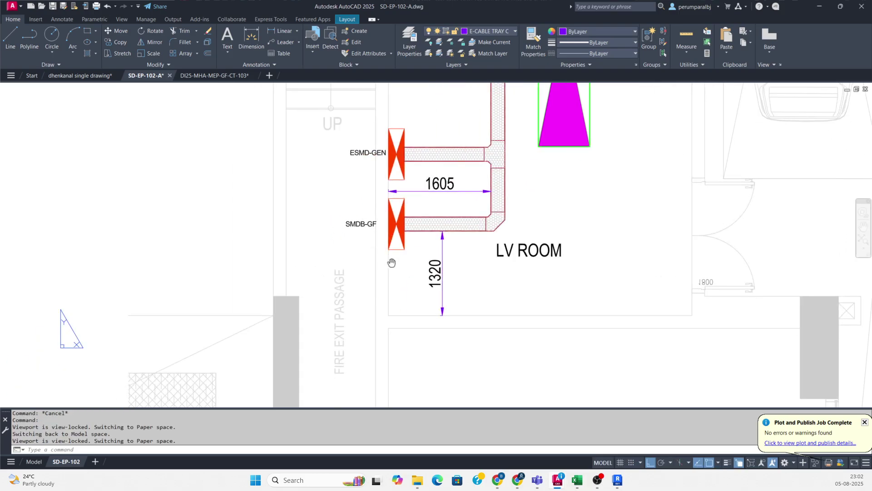
key(Return)
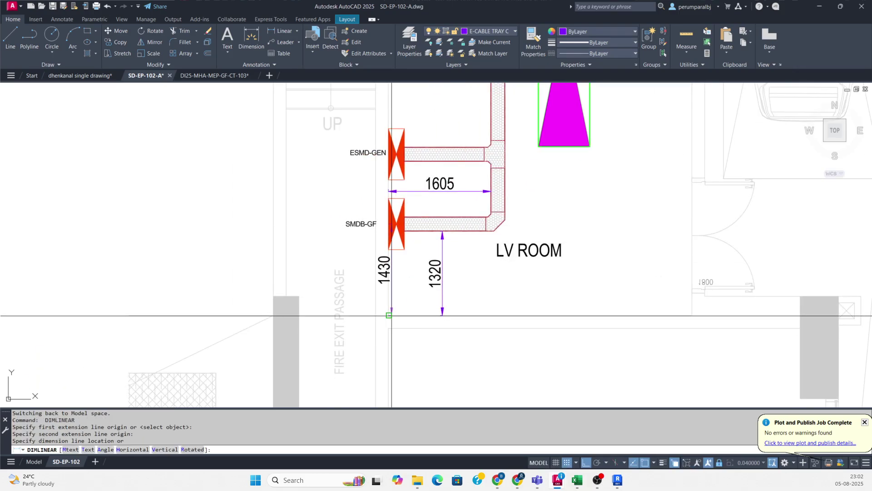
scroll(368, 293, up, 2)
Move the SMDB-GF label slightly up, clear of the new dimension's extension line.
text(m)
key(Return)
click(324, 172)
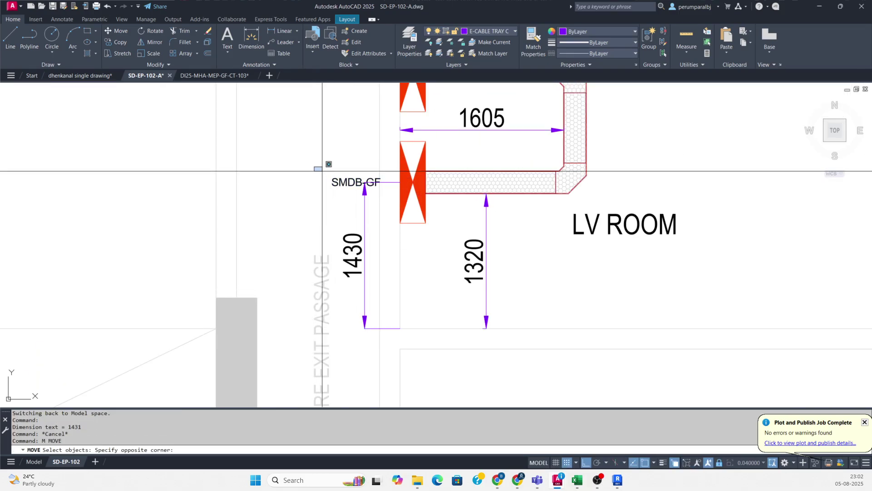
click(389, 206)
key(Return)
click(280, 202)
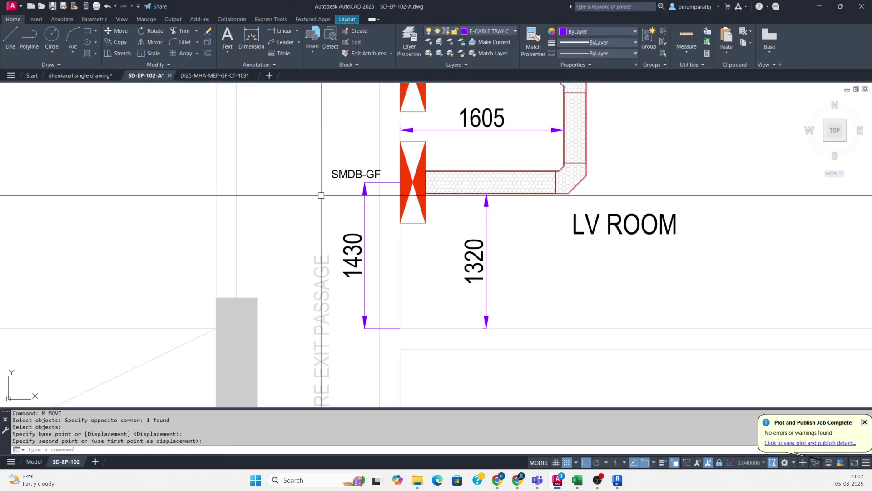
click(321, 195)
Dimension the vertical spacing between the SMDB-GF and ESMD-GEN panel midpoints, in line with the existing dimension below.
scroll(321, 195, down, 4)
text(DIM)
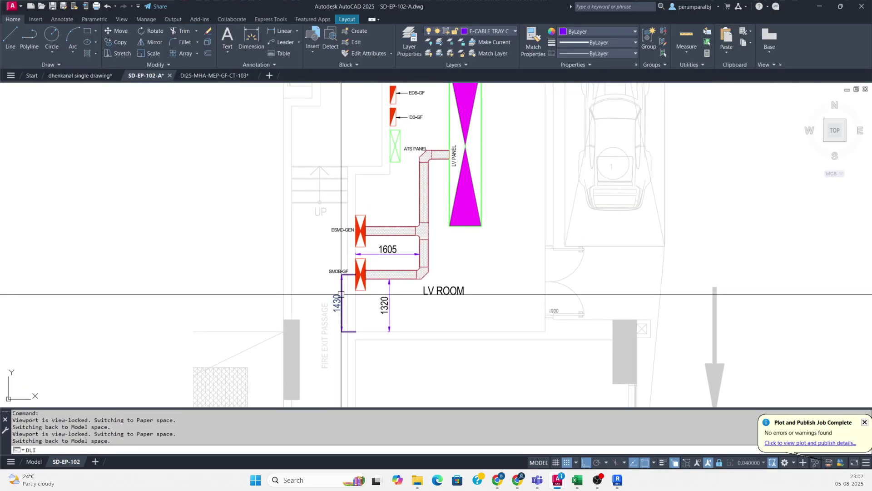
text(LI)
key(Return)
scroll(353, 272, up, 3)
click(356, 274)
click(359, 168)
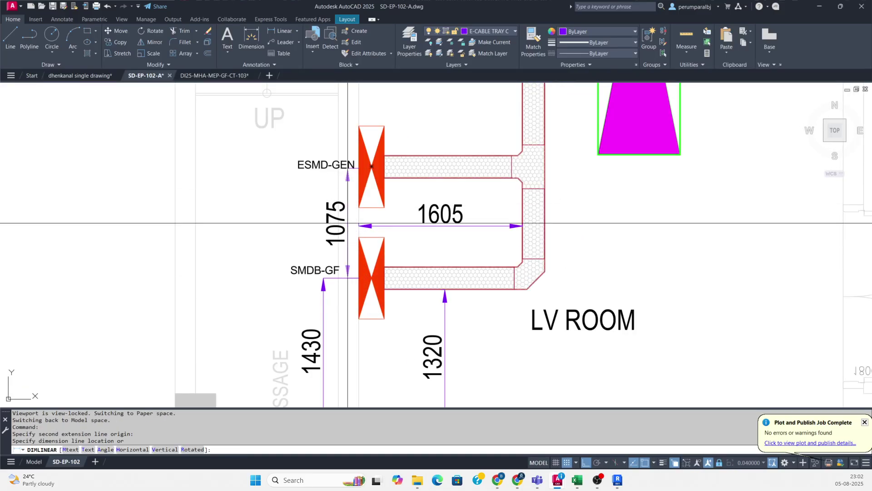
click(322, 282)
Add a vertical linear dimension from the top edge of the ESMD-GEN tray to the wall above it.
scroll(396, 211, down, 4)
scroll(387, 254, up, 4)
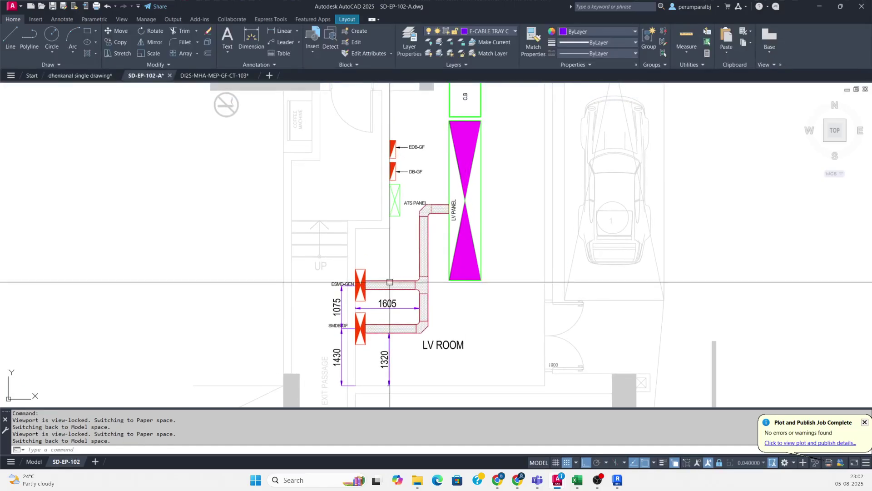
text(DLI)
key(Return)
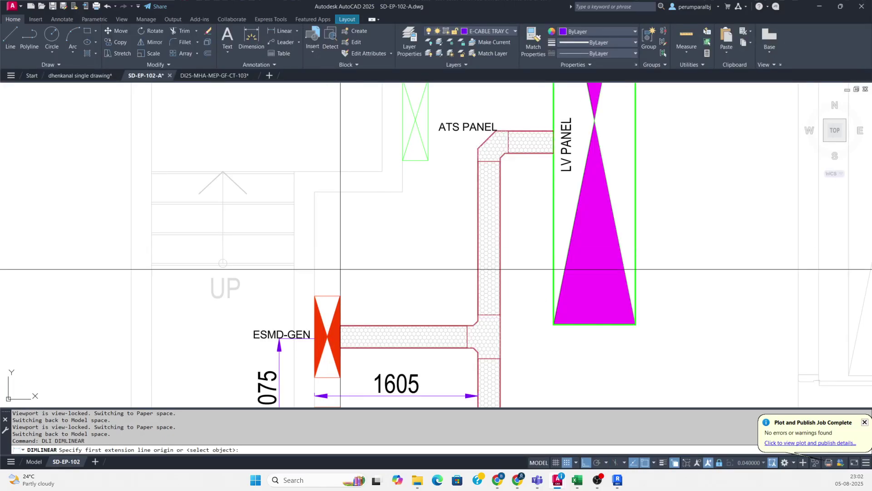
click(358, 325)
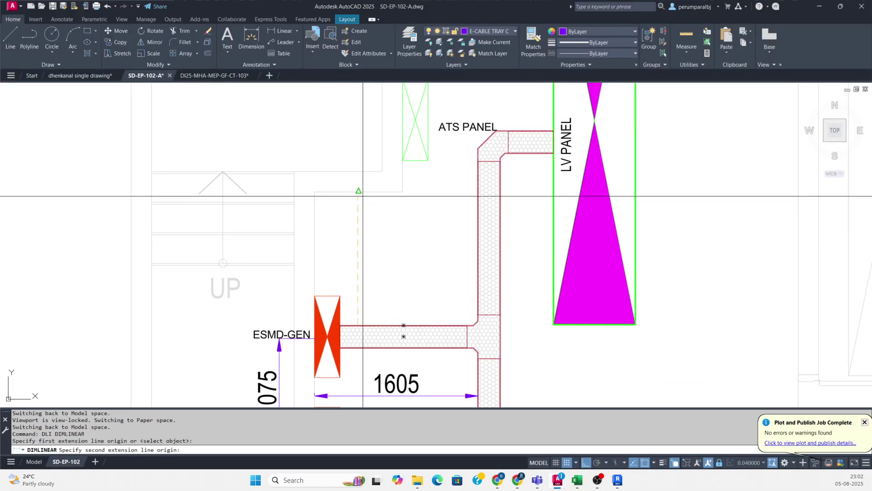
click(365, 206)
key(Escape)
key(Return)
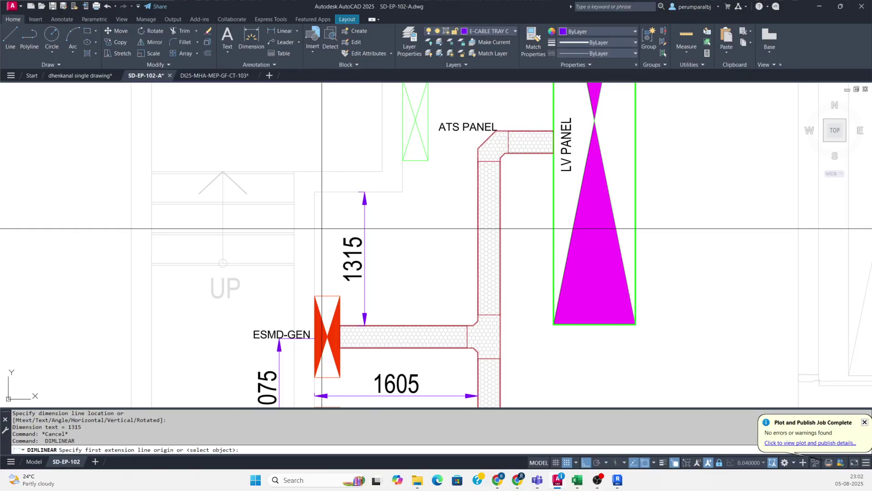
Add a horizontal linear dimension above the ESMD-GEN panel, from the room's left wall to the vertical cable tray's near edge.
click(314, 231)
click(478, 236)
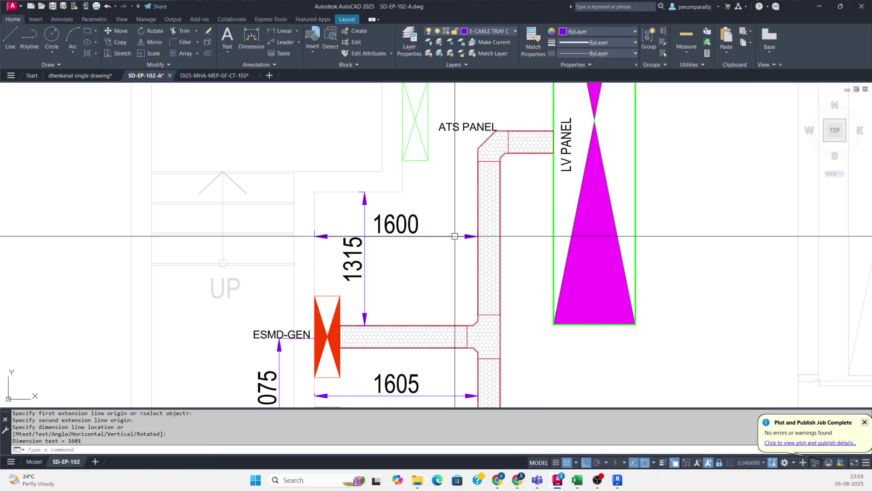
scroll(455, 236, down, 7)
scroll(400, 232, up, 5)
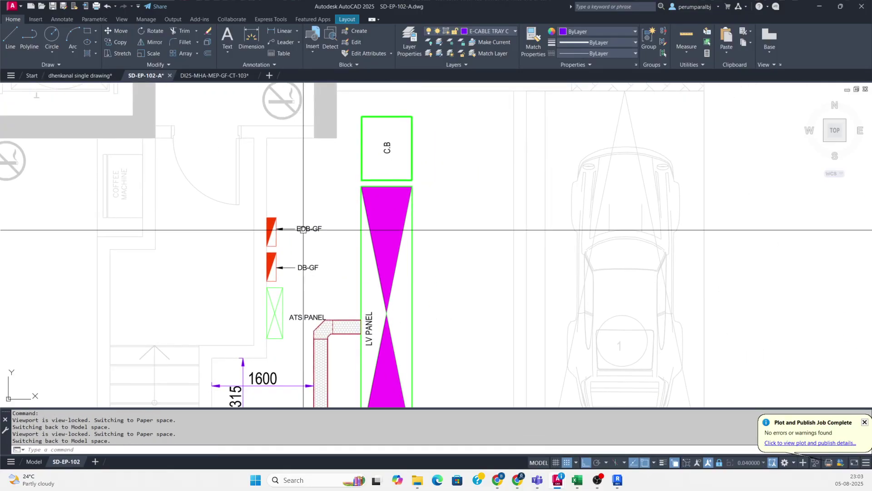
key(Return)
scroll(402, 248, down, 2)
click(410, 269)
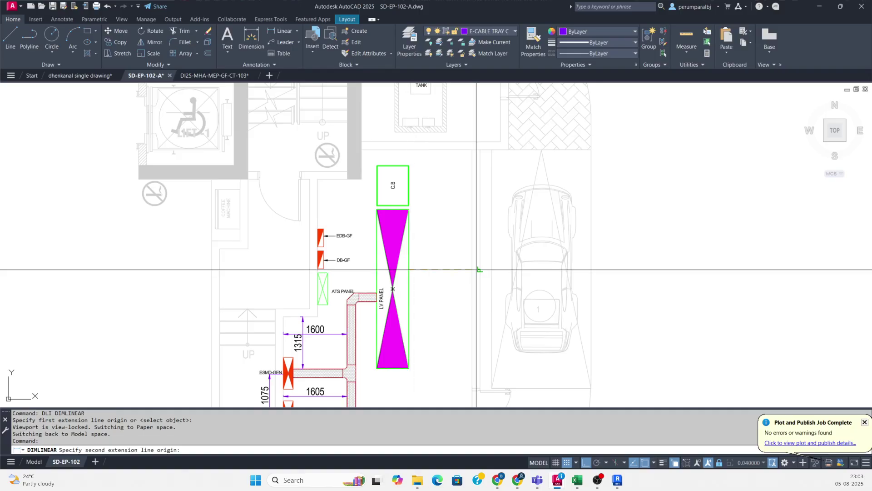
click(472, 270)
key(Escape)
Add a horizontal linear dimension from the LV panel's right edge to the LV room's right wall.
key(Return)
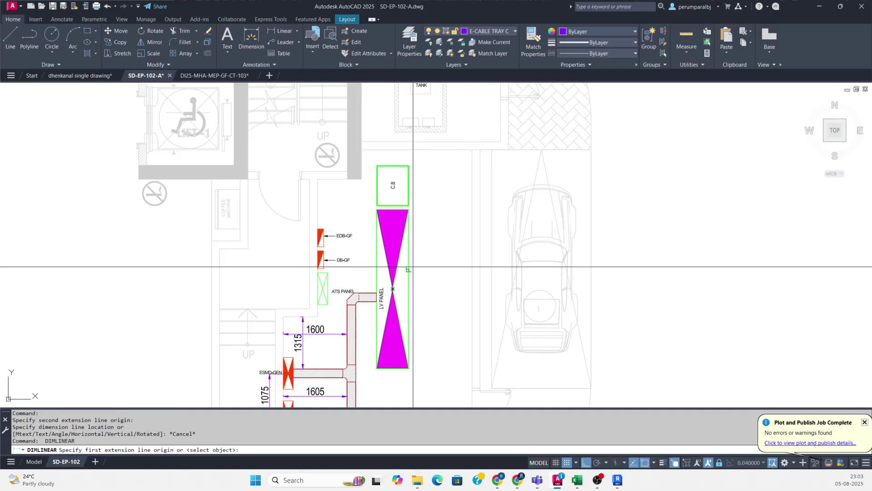
click(409, 269)
click(480, 269)
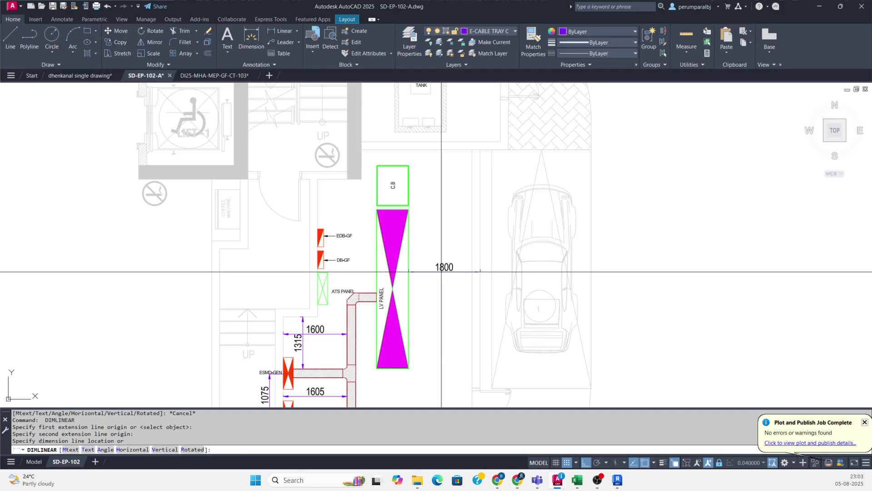
click(442, 271)
Dimension the vertical distance from the LV panel's bottom edge to the room's bottom wall, placed just right of the panel.
middle_drag(409, 255, 419, 210)
key(Return)
scroll(419, 294, down, 3)
scroll(422, 277, up, 3)
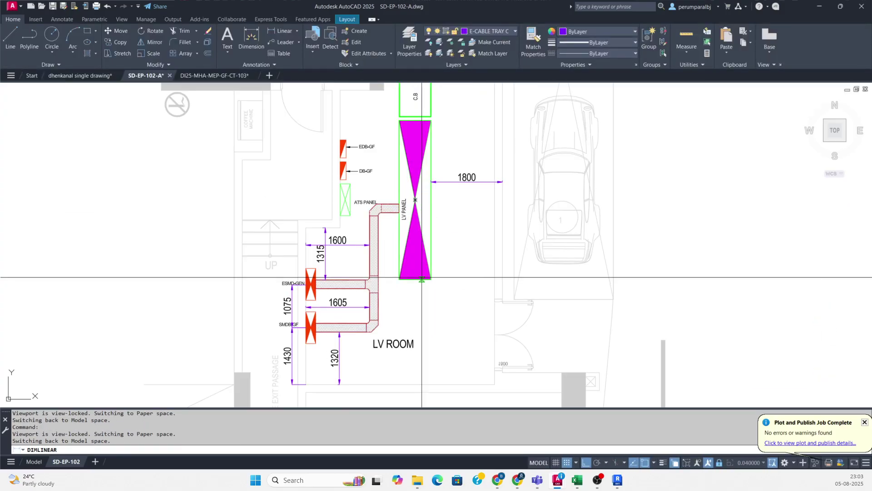
click(415, 279)
click(415, 383)
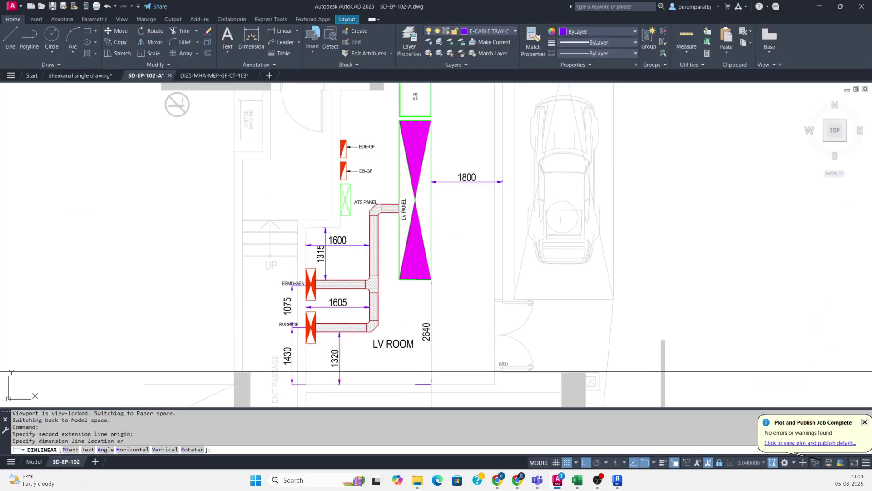
click(442, 282)
Dimension the vertical distance from the EDB-GF panel's top corner to the wall corner above it, placed left of the wall.
middle_drag(450, 236, 458, 298)
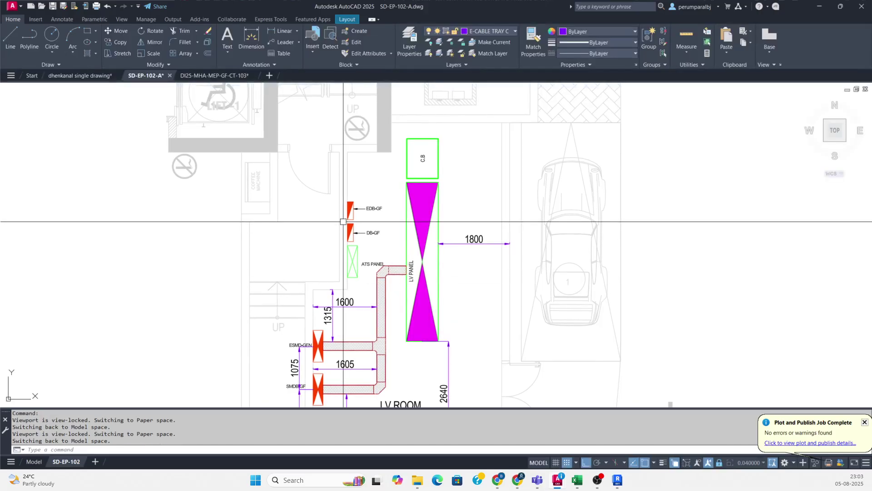
middle_drag(356, 198, 363, 244)
text(dli)
key(space)
scroll(349, 246, up, 2)
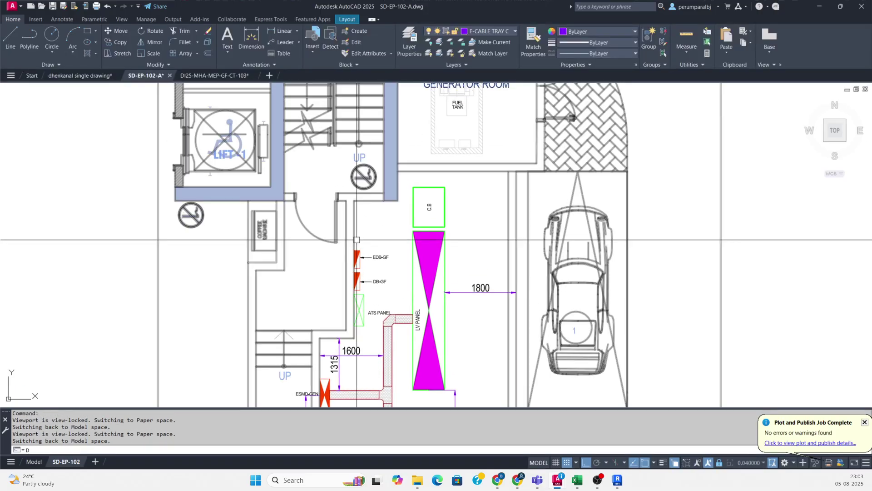
click(365, 254)
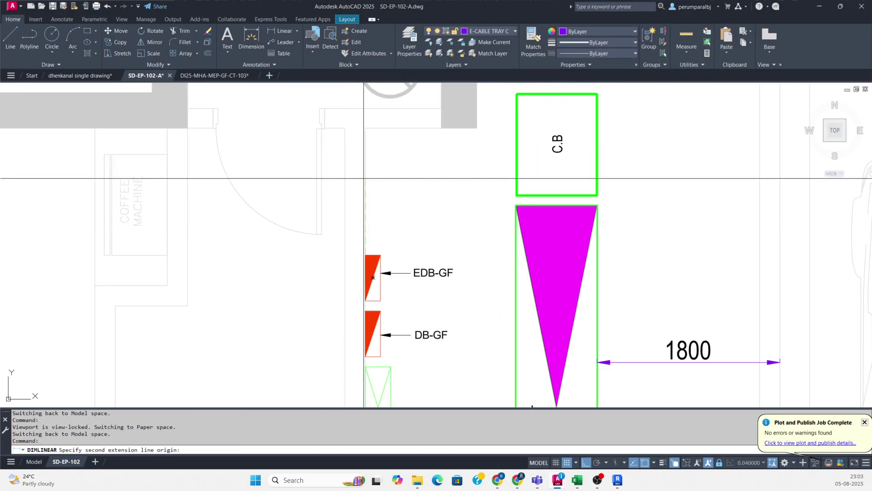
click(365, 128)
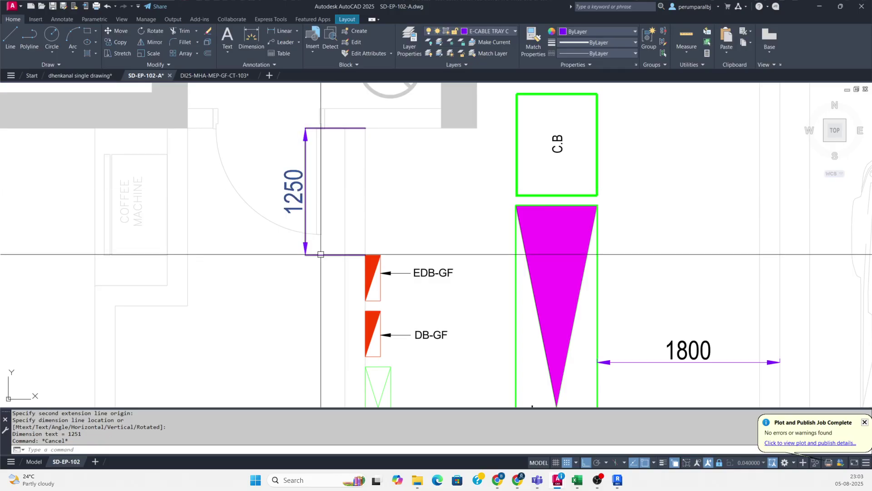
Stretch the new dimension's lower extension origin from the EDB-GF panel's top corner to the panel's midpoint.
click(366, 255)
click(365, 255)
click(366, 277)
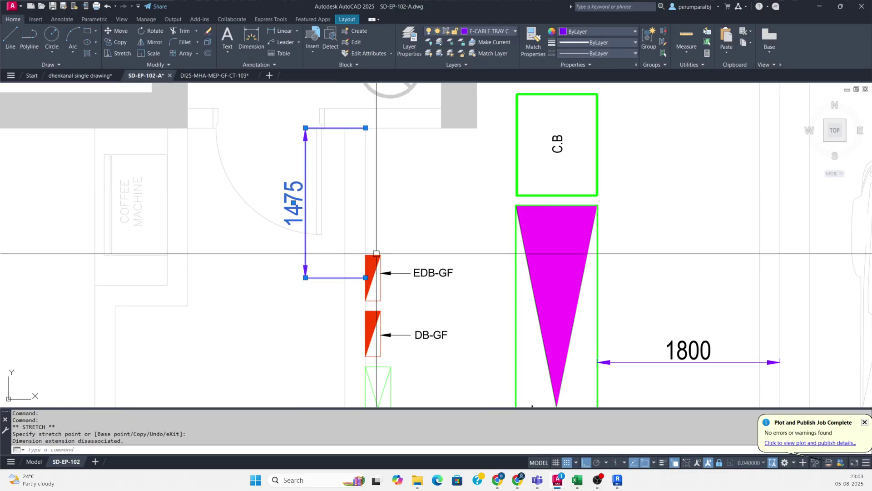
key(Escape)
Dimension the vertical spacing between the DB-GF and EDB-GF panel midpoints, in line with the existing dimension above.
scroll(411, 226, down, 3)
scroll(400, 238, up, 4)
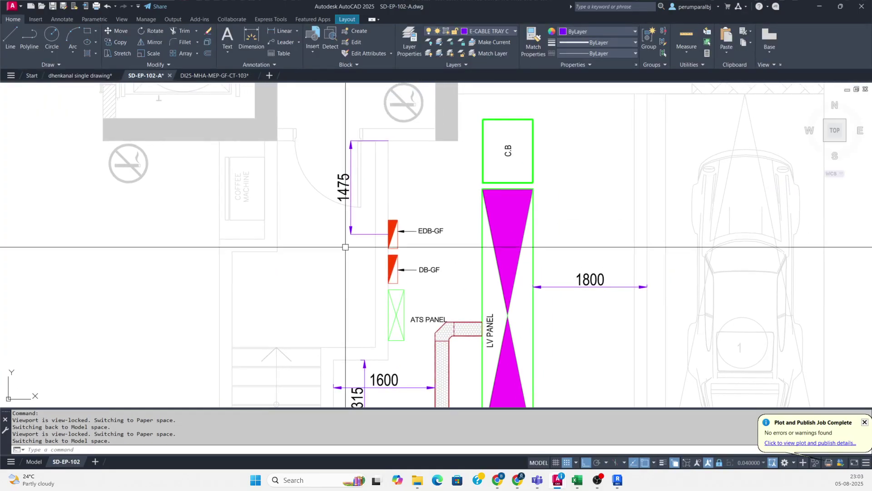
key(Return)
click(389, 268)
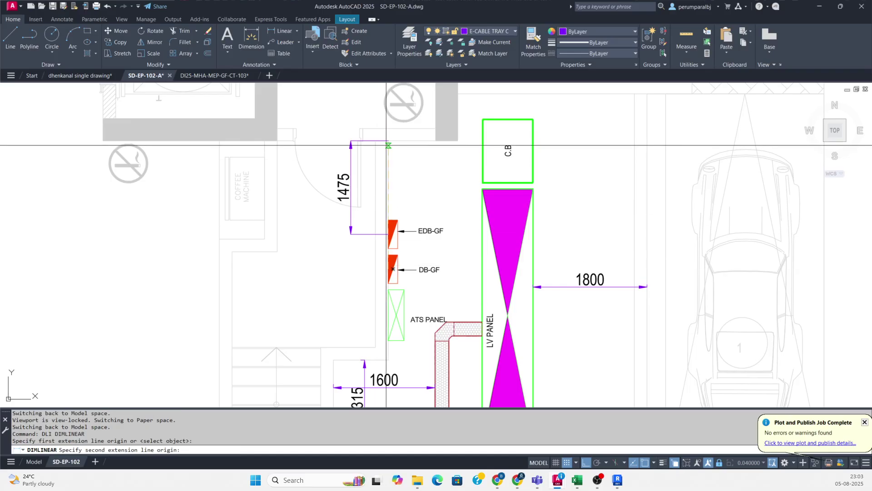
click(386, 234)
click(351, 230)
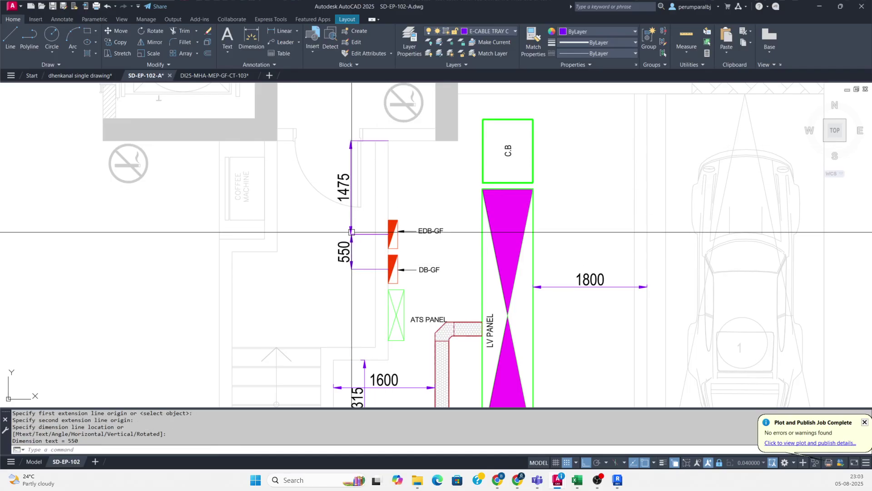
Move the generator block slightly to the right within the generator room.
scroll(352, 232, down, 5)
scroll(401, 184, up, 5)
middle_drag(401, 184, 399, 256)
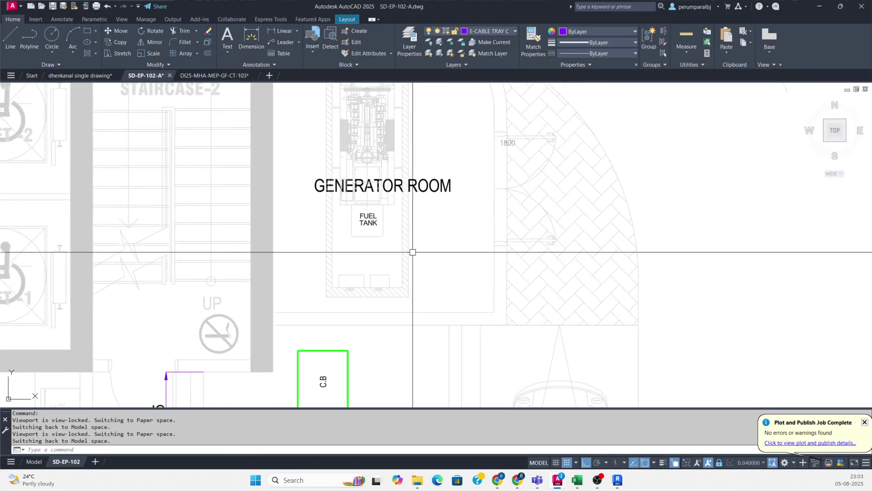
text(m)
key(space)
click(412, 252)
click(388, 268)
key(space)
click(434, 265)
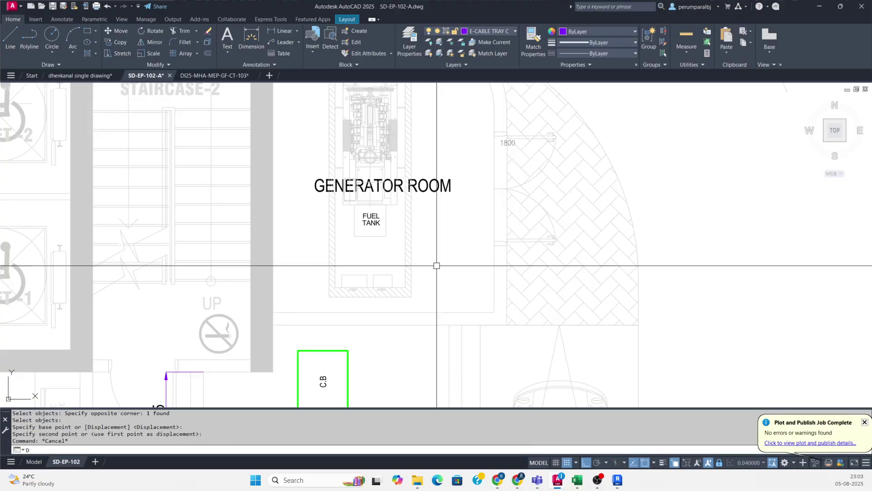
Add a horizontal linear dimension from the generator foundation's right edge to the generator room's right wall.
text(LI)
key(Return)
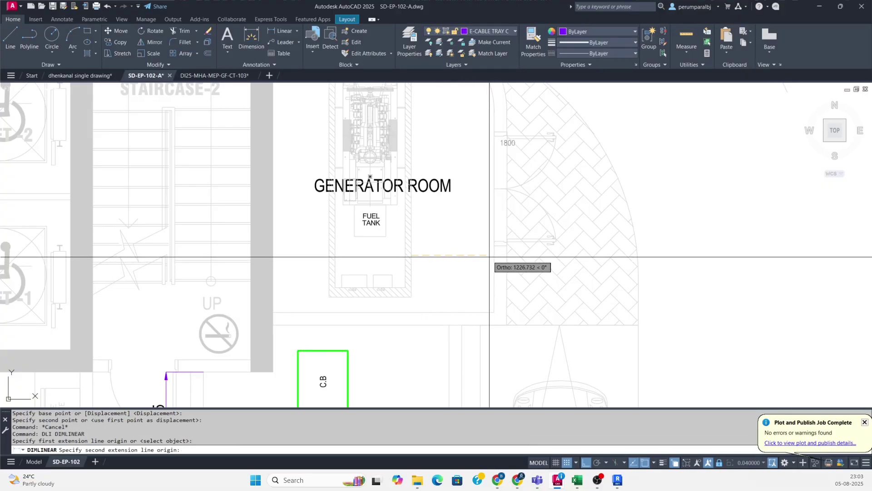
click(493, 254)
click(482, 261)
Add a vertical linear dimension from the generator foundation's bottom edge to the generator room's bottom wall.
scroll(388, 279, down, 2)
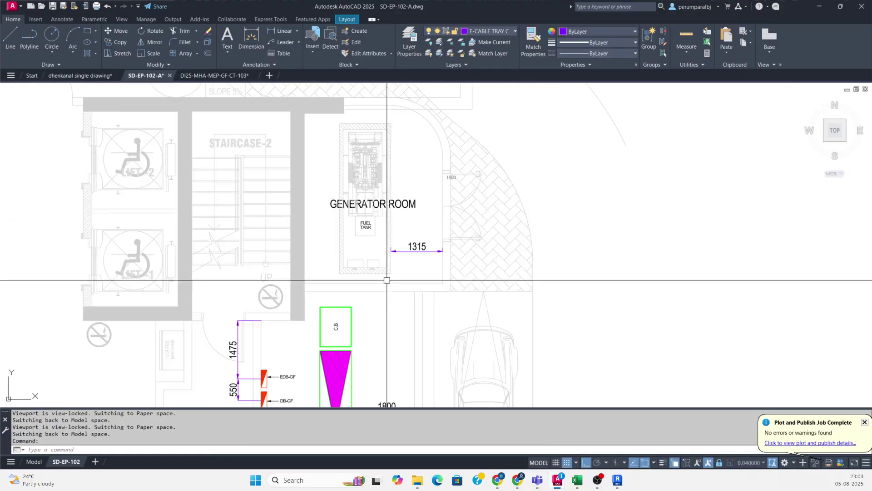
scroll(395, 270, up, 2)
key(Return)
click(394, 286)
click(409, 276)
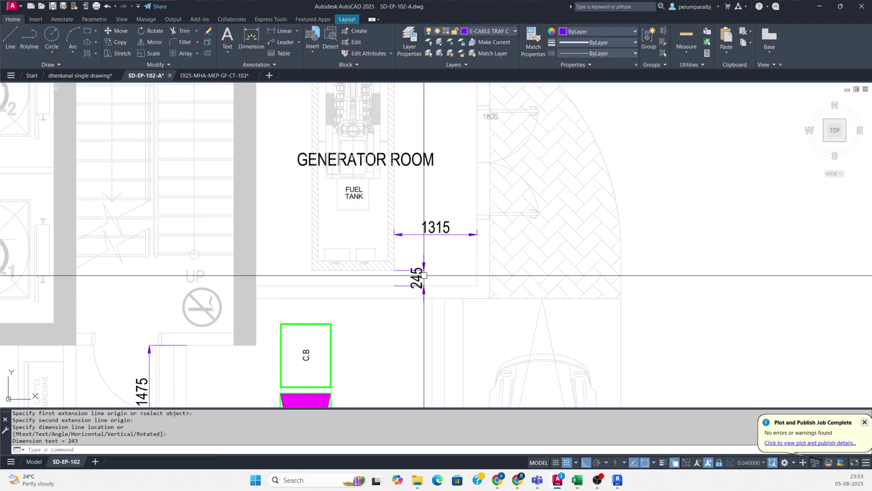
Copy the 800x400 LV panel room cable tray opening from the reference details to the plan, just below the generator room wall.
scroll(333, 292, down, 2)
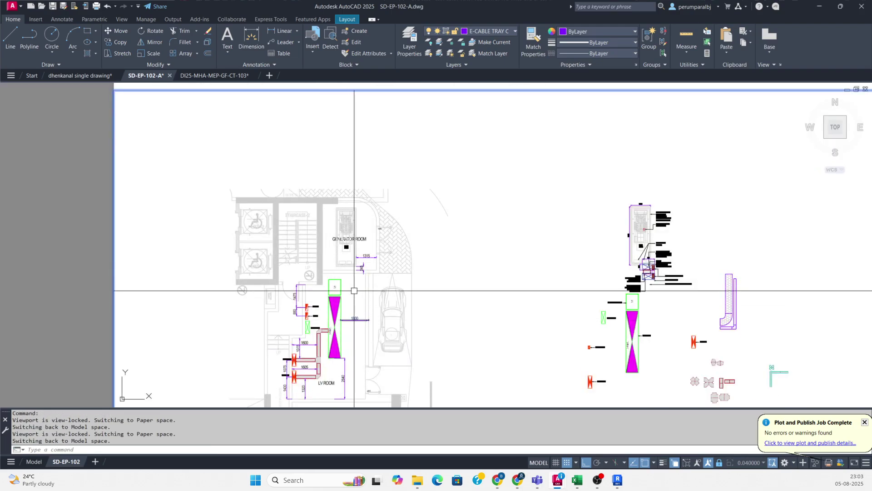
scroll(354, 291, up, 5)
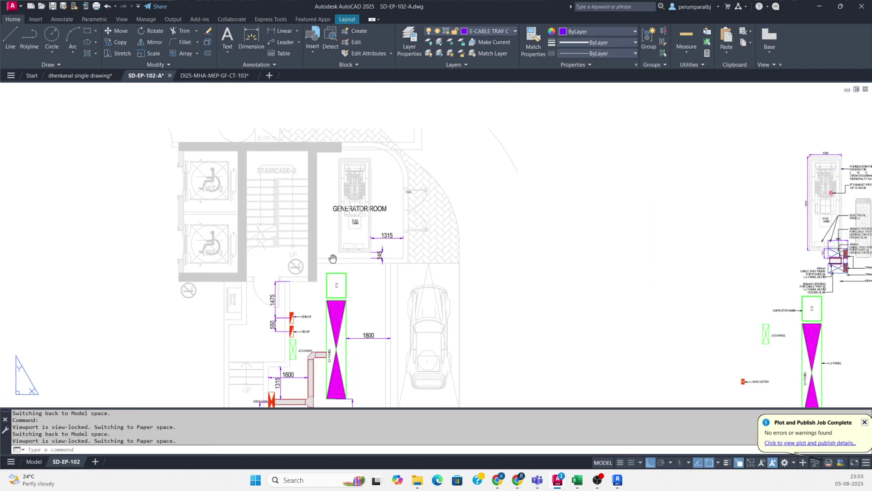
middle_drag(332, 259, 336, 269)
scroll(336, 271, up, 3)
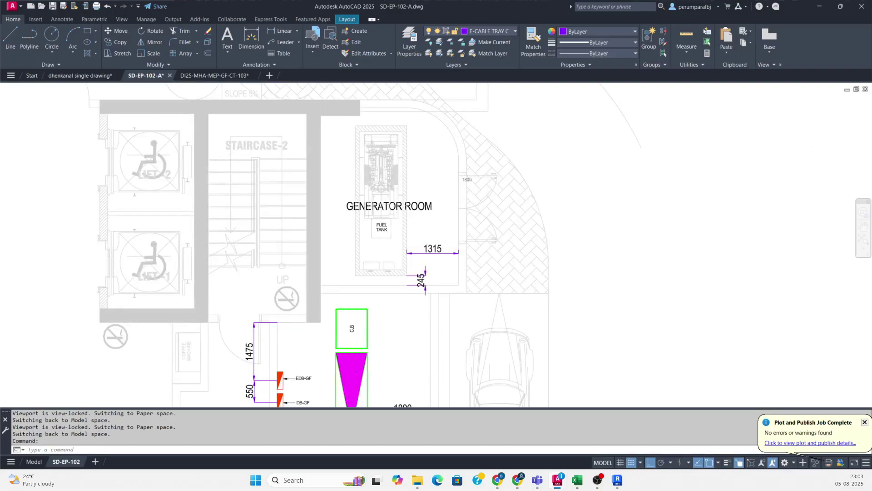
scroll(555, 254, down, 3)
scroll(668, 276, up, 5)
mouse_move(636, 259)
middle_down()
mouse_move(490, 273)
mouse_move(525, 275)
middle_up()
scroll(510, 278, up, 4)
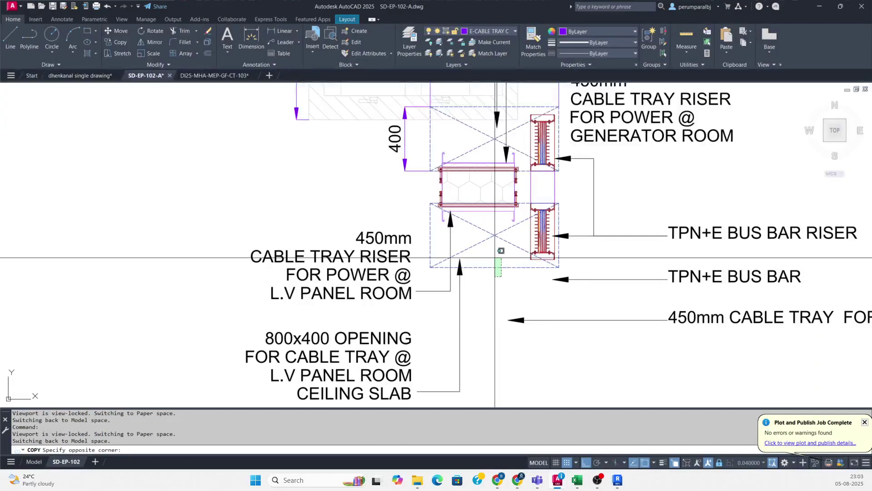
scroll(612, 255, down, 2)
middle_drag(341, 268, 628, 239)
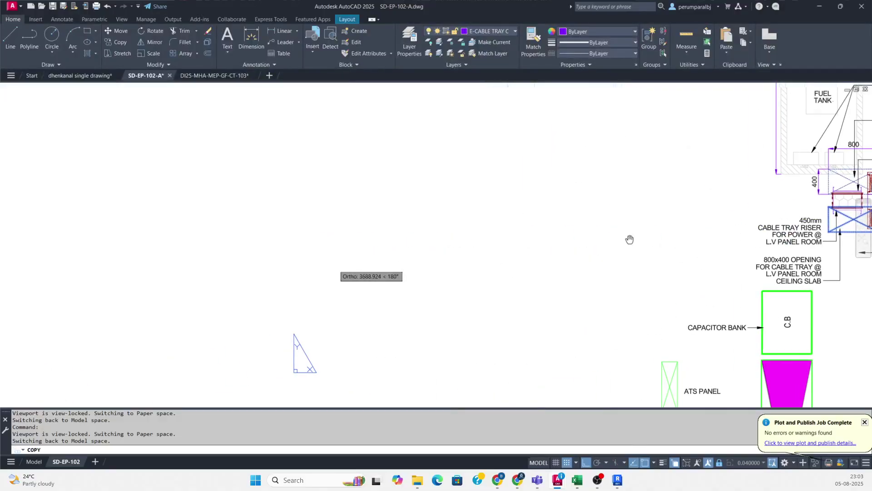
scroll(631, 238, down, 1)
scroll(372, 273, down, 2)
scroll(238, 271, up, 5)
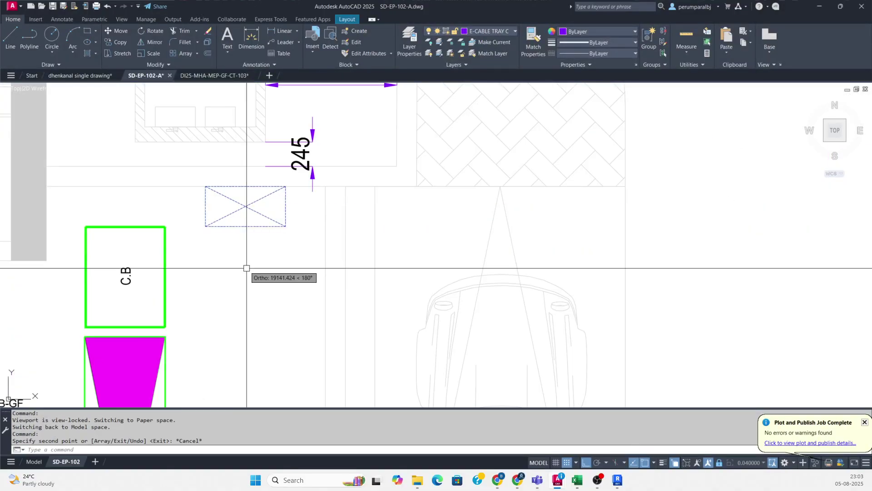
Rotate the copied 800x400 opening by 90 degrees so its long side runs vertically.
click(215, 195)
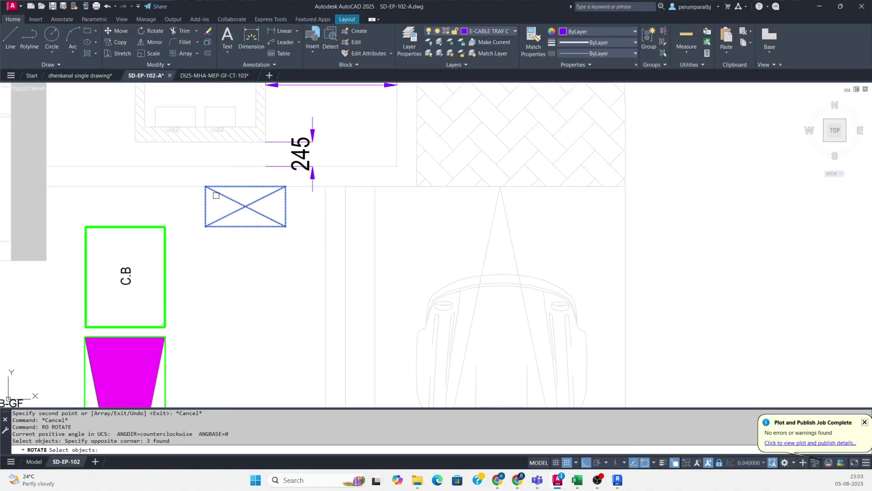
key(space)
click(233, 279)
click(225, 269)
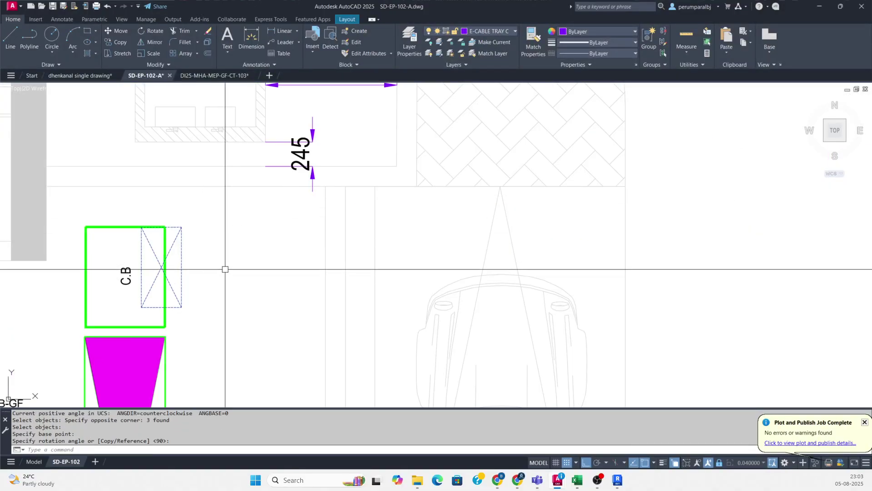
Move the rotated opening by its left edge midpoint onto the generator room's left wall, beside the generator.
click(185, 312)
key(space)
click(141, 267)
scroll(234, 249, down, 2)
middle_drag(241, 248, 275, 257)
scroll(241, 278, up, 4)
click(231, 263)
key(Escape)
Move the generator block farther right, leaving about 1005 mm between its foundation and the generator room's right wall.
scroll(270, 282, down, 2)
scroll(372, 226, up, 2)
text(m)
key(space)
click(366, 224)
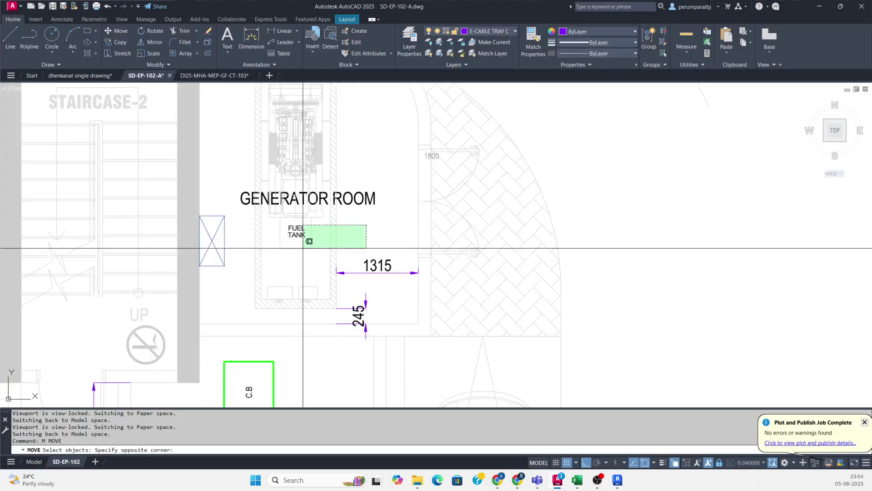
click(304, 247)
key(space)
click(373, 232)
click(393, 231)
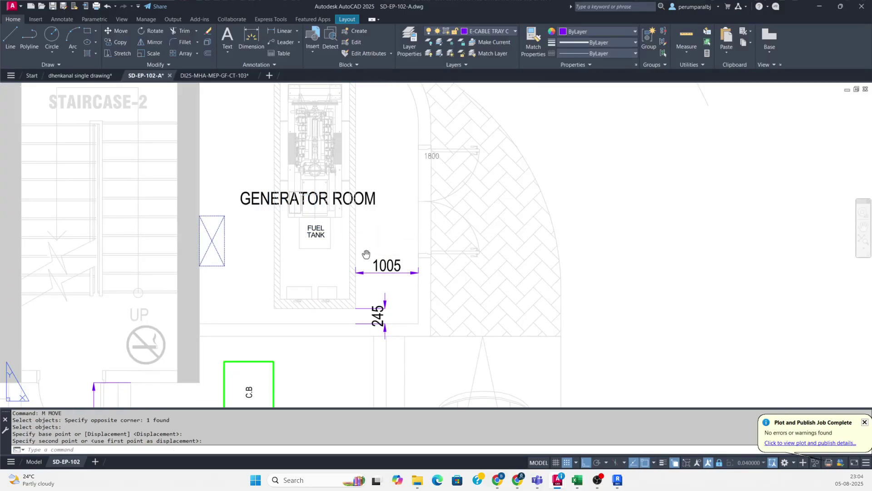
Copy the upper 450 mm cable tray riser profile from the reference details into the generator room, below the 800x400 opening.
middle_drag(366, 255, 450, 251)
middle_drag(314, 302, 331, 241)
scroll(343, 259, down, 2)
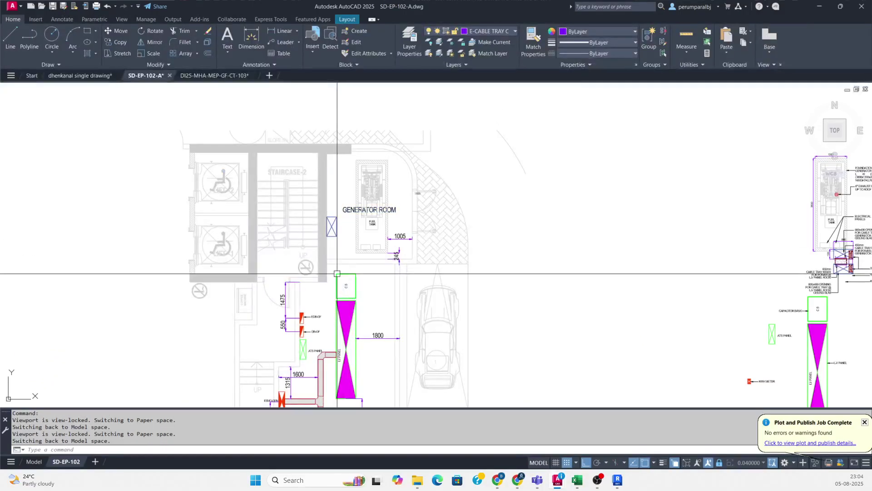
scroll(336, 361, up, 2)
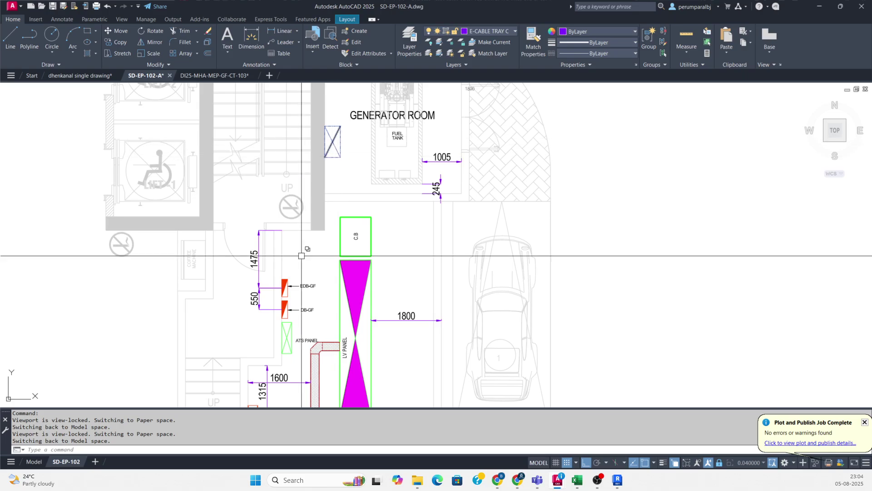
middle_drag(287, 335, 264, 257)
scroll(273, 292, down, 2)
scroll(596, 231, up, 6)
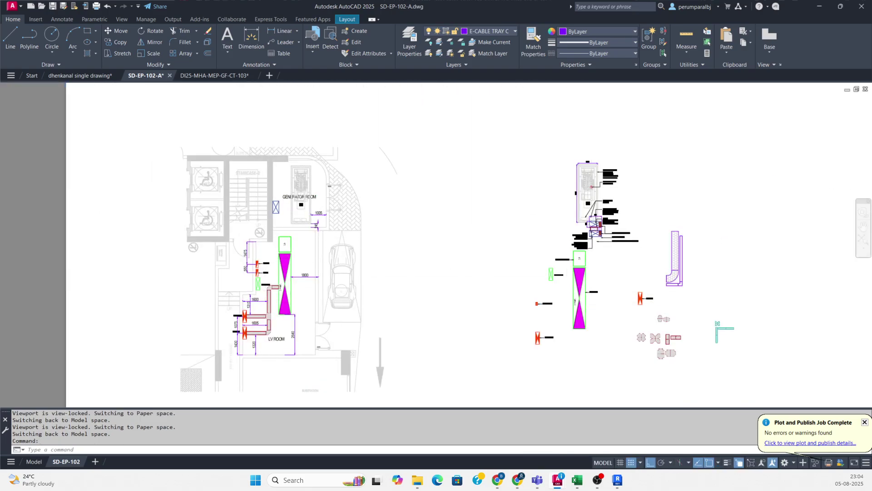
scroll(622, 245, up, 2)
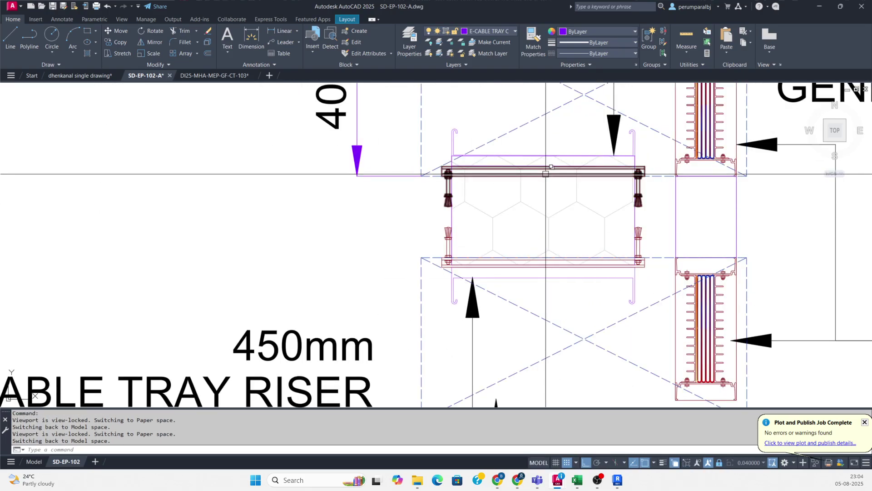
click(544, 195)
key(Escape)
click(465, 159)
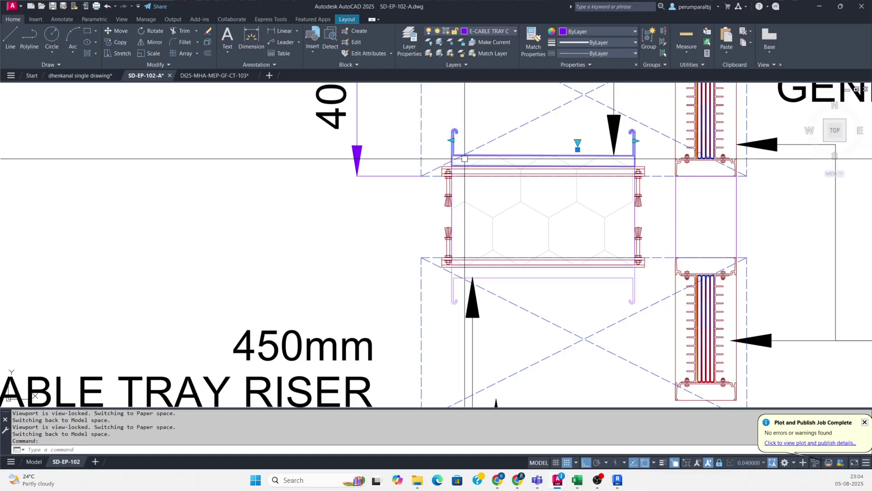
text(co)
key(Return)
click(543, 157)
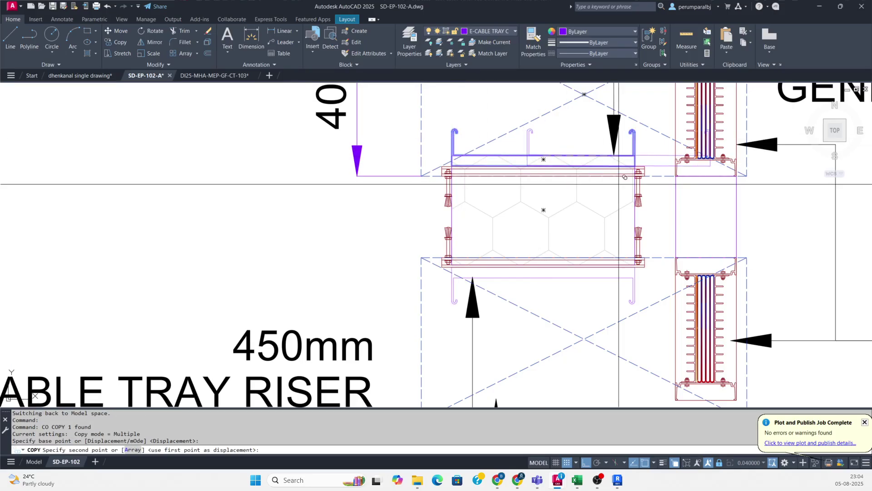
scroll(586, 211, down, 5)
scroll(543, 219, down, 4)
scroll(346, 227, up, 15)
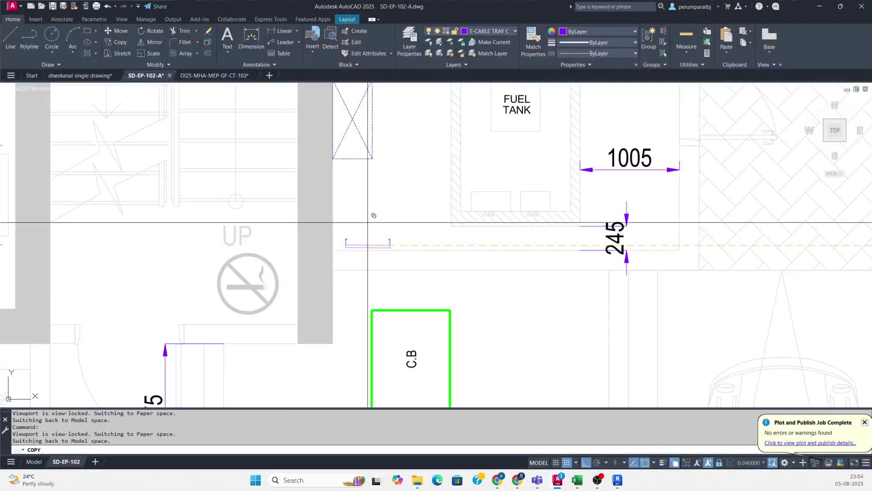
key(Escape)
Rotate the copied riser profile 90 degrees clockwise so it stands vertically and opens toward the generator.
text(ro)
key(Return)
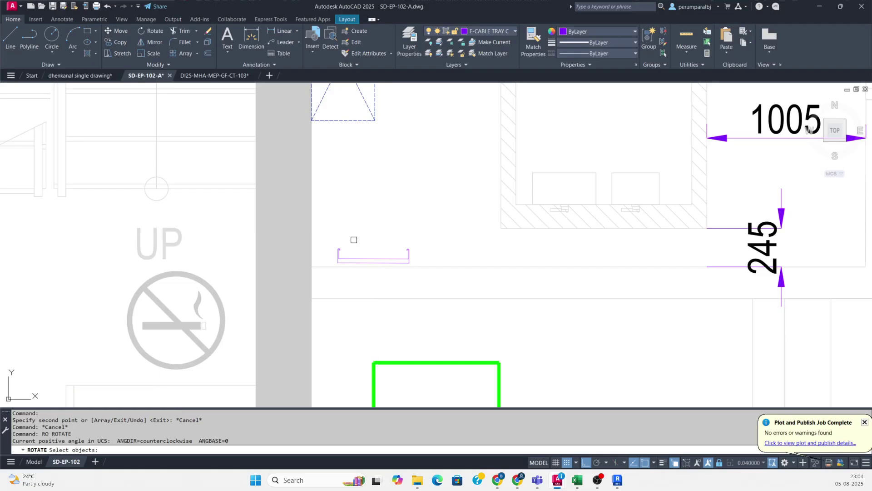
key(Return)
click(369, 216)
click(369, 228)
Move the rotated riser against the generator room's left wall, centred inside the 800x400 opening.
text(m)
key(Return)
click(329, 230)
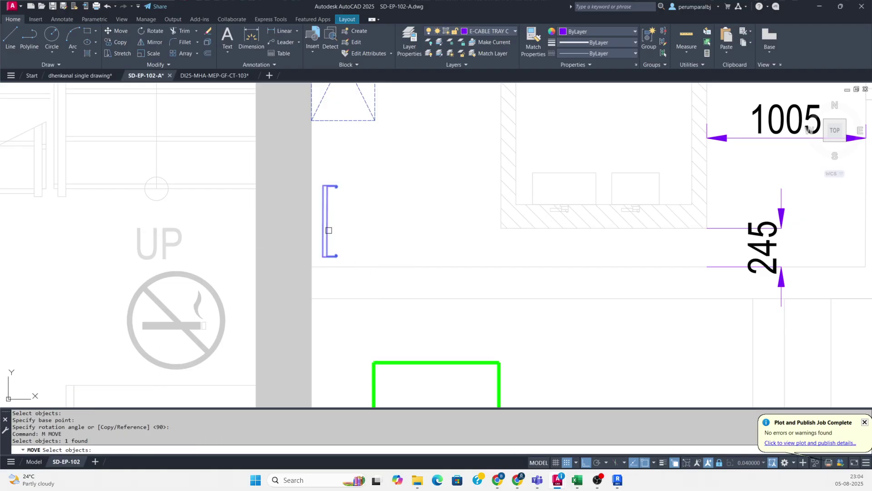
key(Return)
mouse_move(372, 193)
middle_down()
mouse_move(367, 307)
mouse_move(365, 214)
middle_up()
click(307, 171)
scroll(363, 194, down, 5)
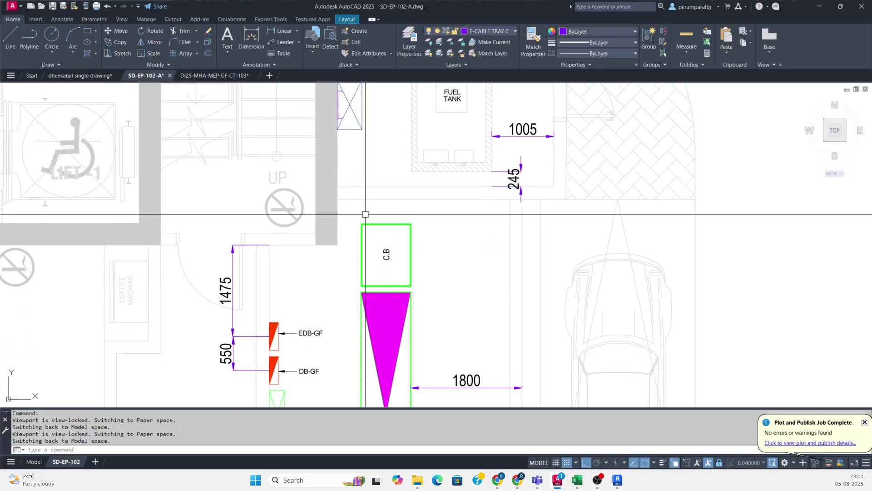
Copy the vertical cable tray segment beside the LV panel to the midpoint of the panel's upper edge.
scroll(382, 294, down, 2)
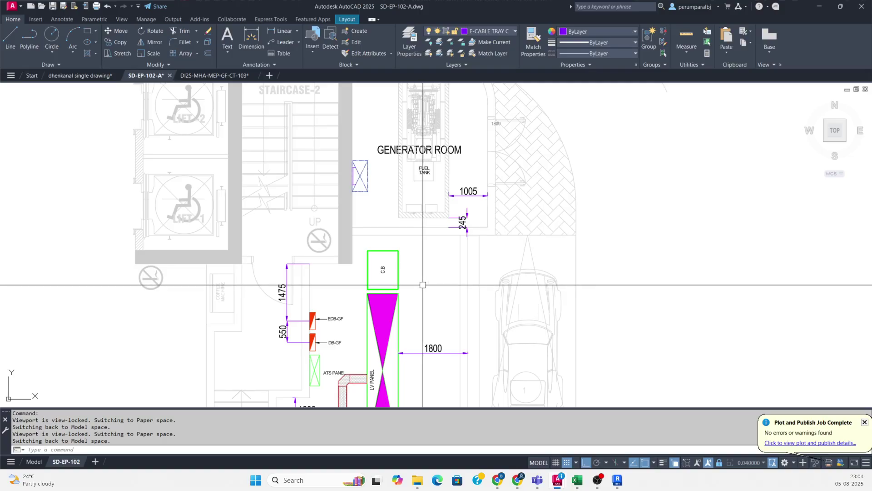
middle_drag(418, 290, 388, 247)
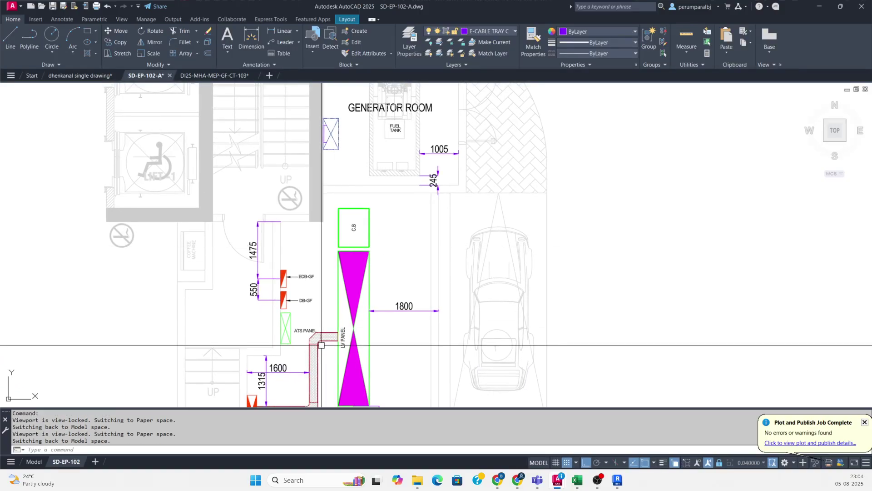
key(Escape)
key(Escape)
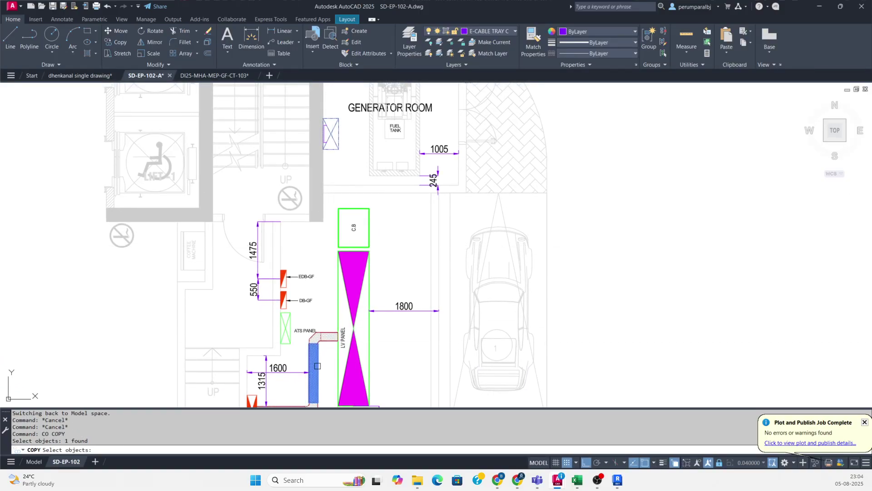
middle_drag(327, 352, 327, 241)
scroll(322, 290, up, 3)
key(Return)
click(290, 294)
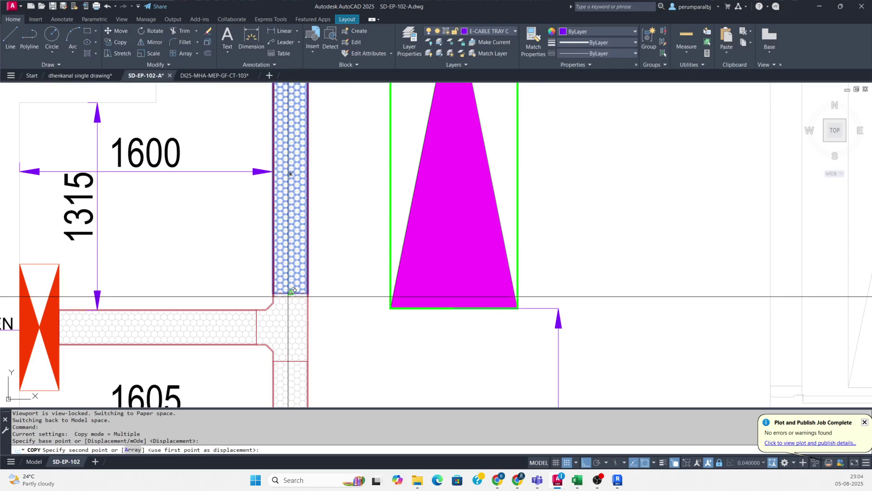
scroll(288, 314, down, 2)
middle_drag(371, 176, 368, 357)
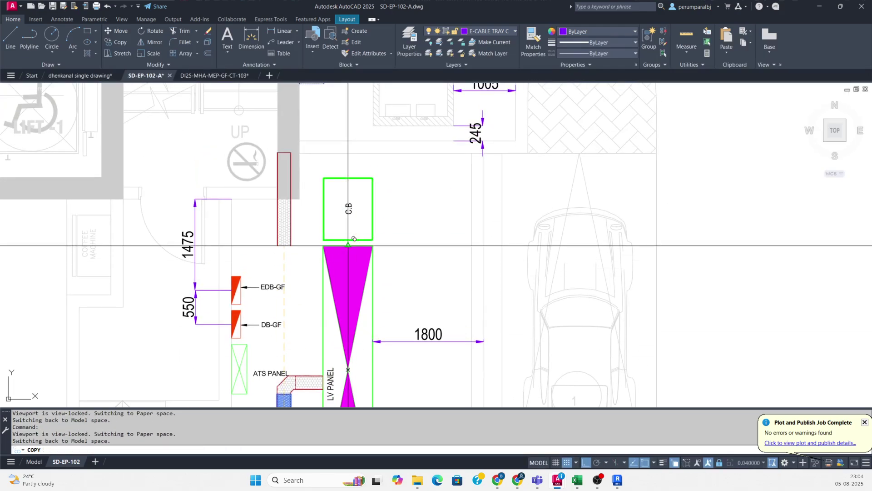
click(348, 246)
key(Escape)
Set the width of the copied cable tray over the C.B box to 450.
click(359, 195)
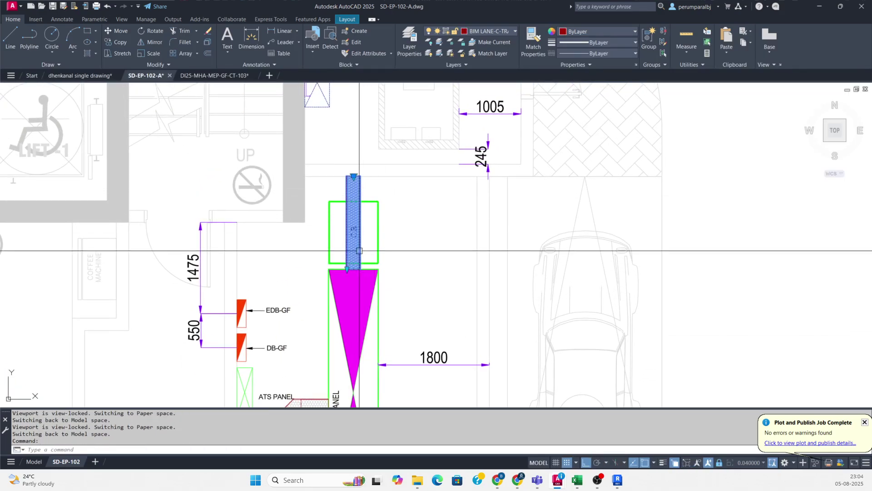
scroll(373, 194, up, 5)
scroll(375, 234, down, 4)
scroll(363, 157, up, 8)
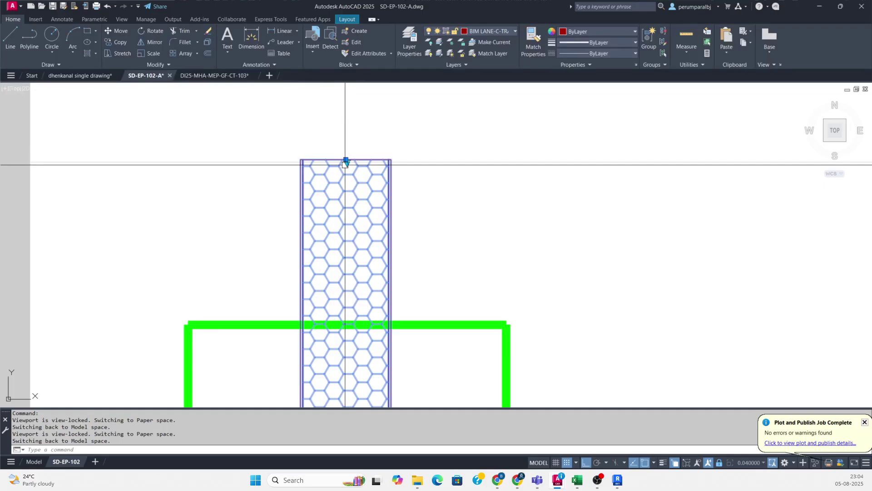
click(347, 161)
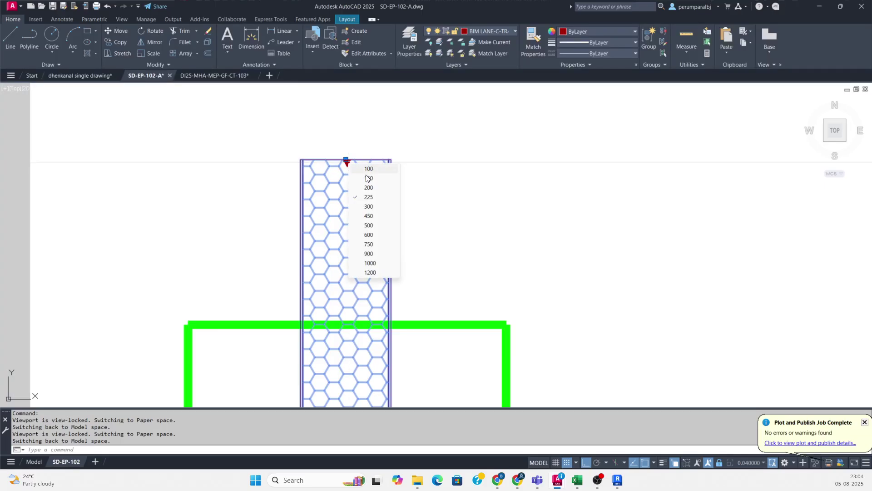
click(375, 220)
scroll(370, 189, down, 4)
scroll(386, 190, up, 4)
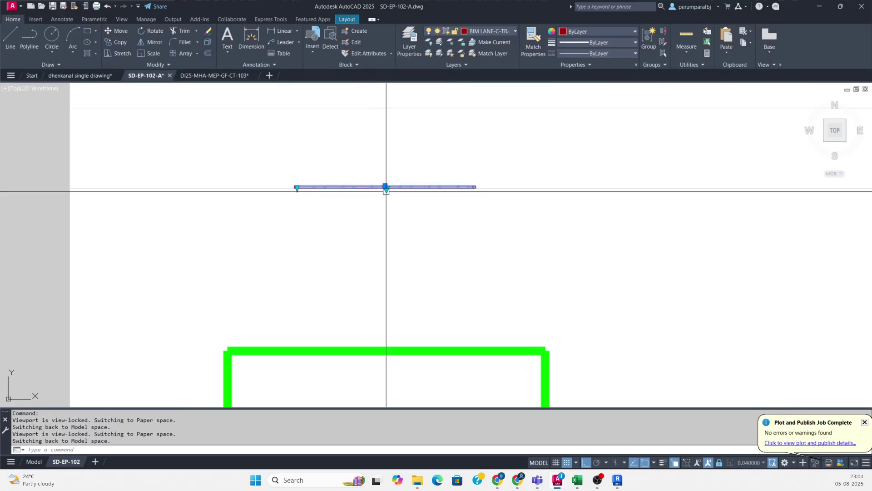
key(Escape)
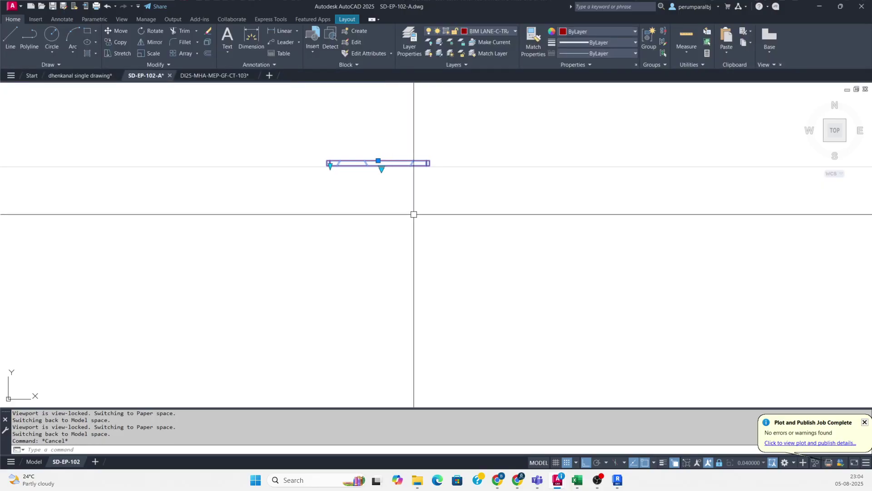
key(ctrl+z)
scroll(391, 194, up, 2)
scroll(386, 184, up, 2)
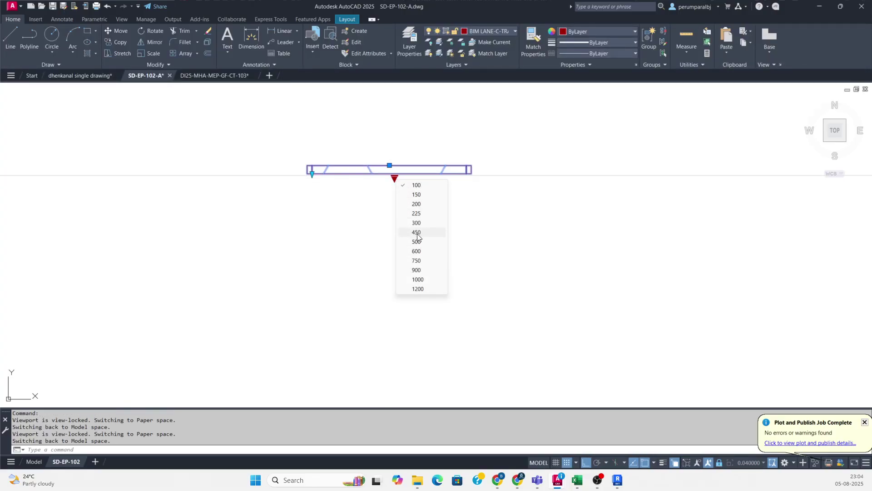
click(416, 232)
scroll(356, 206, down, 8)
scroll(295, 215, up, 5)
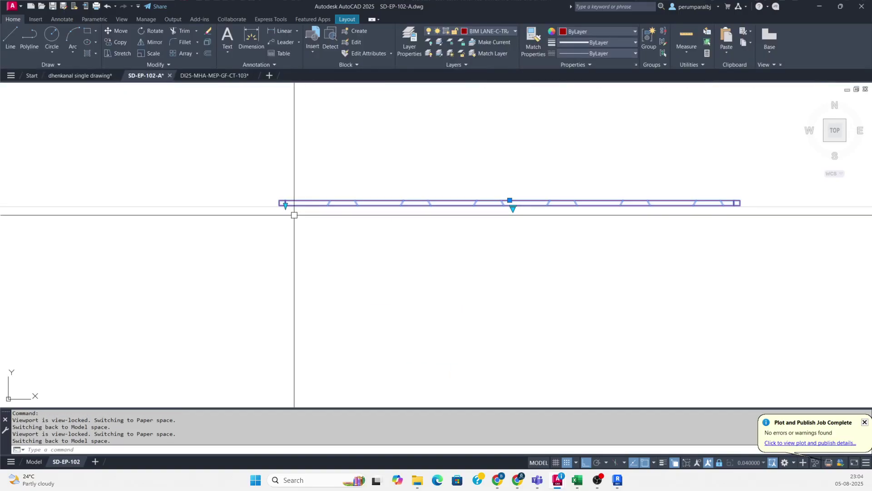
Stretch the end of the widened tray slightly downward to give it a short length.
scroll(291, 215, up, 1)
click(283, 200)
click(286, 276)
scroll(328, 250, down, 3)
key(Escape)
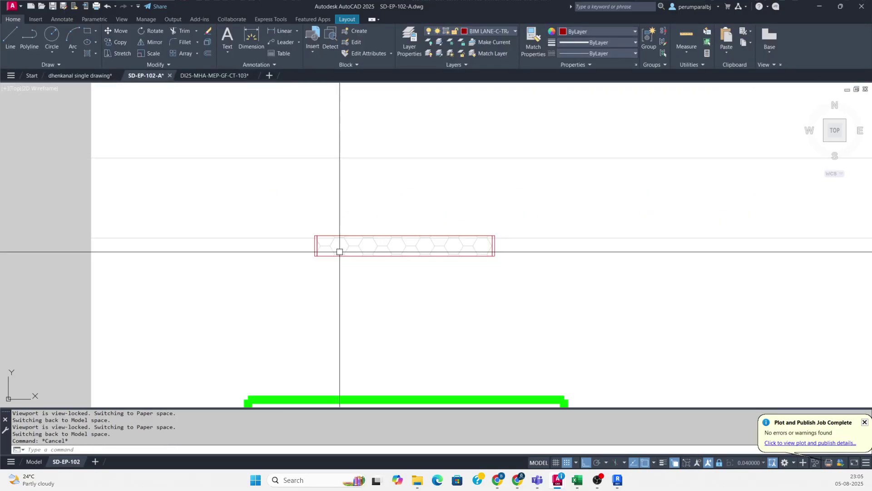
Mirror the short 450 mm tray about a horizontal line just below it, keeping only the mirrored tray.
click(412, 252)
click(401, 266)
click(388, 251)
key(Return)
click(264, 271)
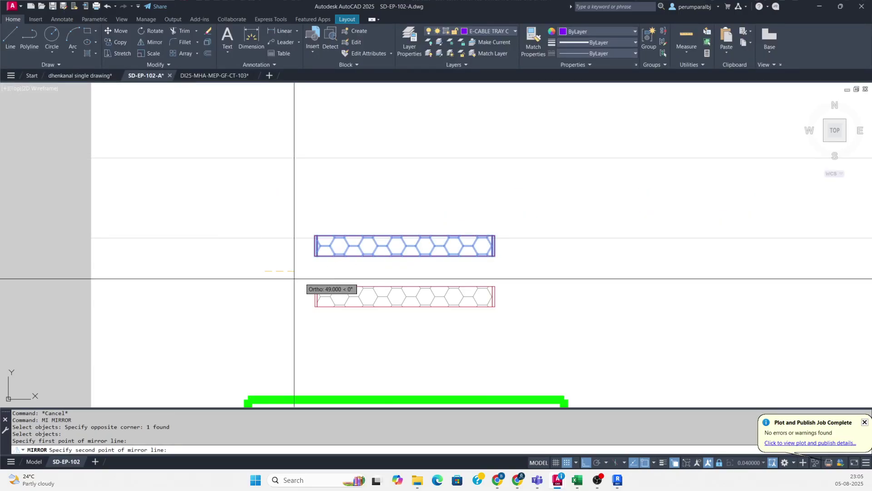
click(527, 280)
key(Return)
scroll(527, 279, down, 5)
scroll(409, 203, up, 3)
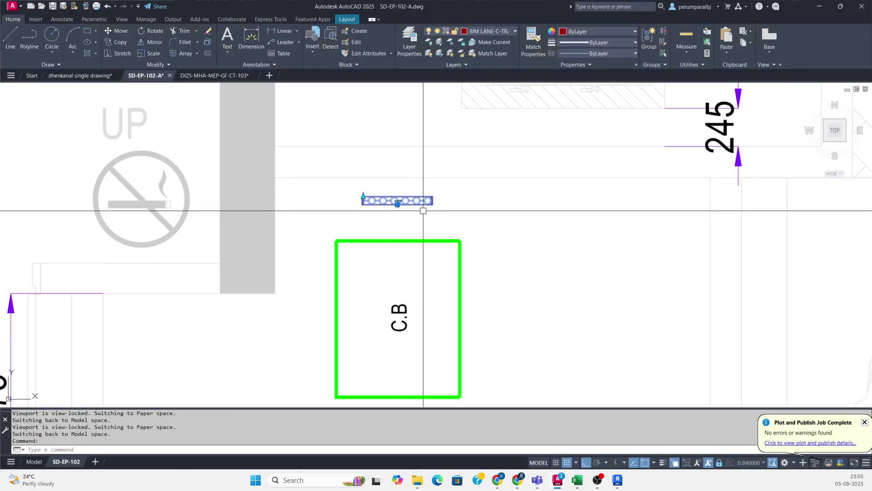
Move the mirrored 450 mm tray onto the midpoint of the LV panel's upper edge.
text(m)
key(Return)
click(397, 201)
scroll(398, 200, down, 2)
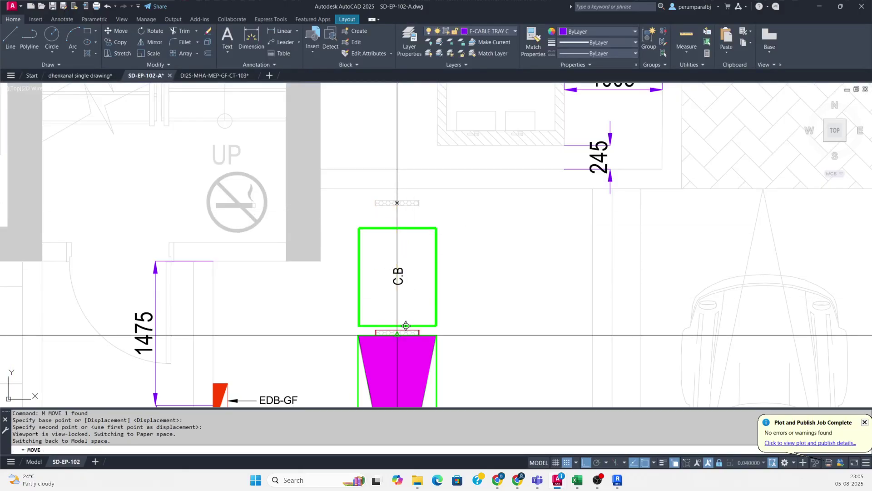
click(397, 334)
Stretch the 450 mm tray upward by about 2800 mm, across the C.B box into the generator room beside the opening.
scroll(397, 334, up, 3)
click(397, 332)
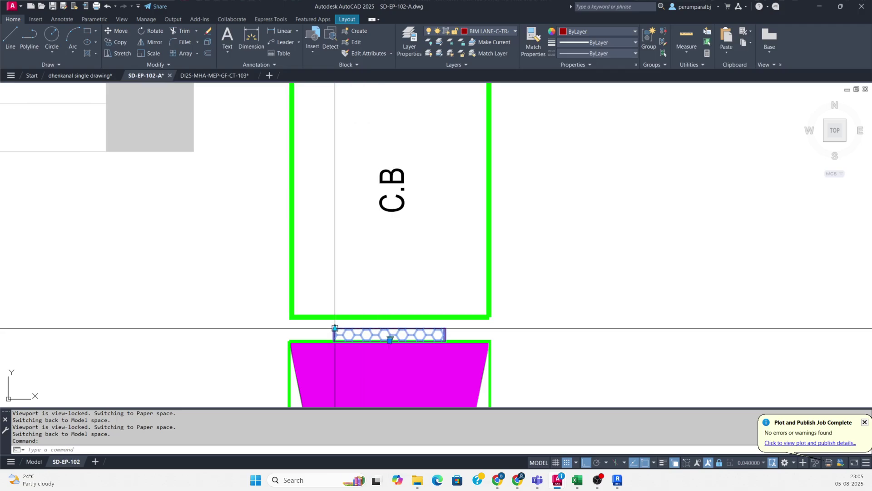
scroll(335, 328, down, 3)
middle_drag(335, 205, 336, 266)
scroll(345, 224, up, 2)
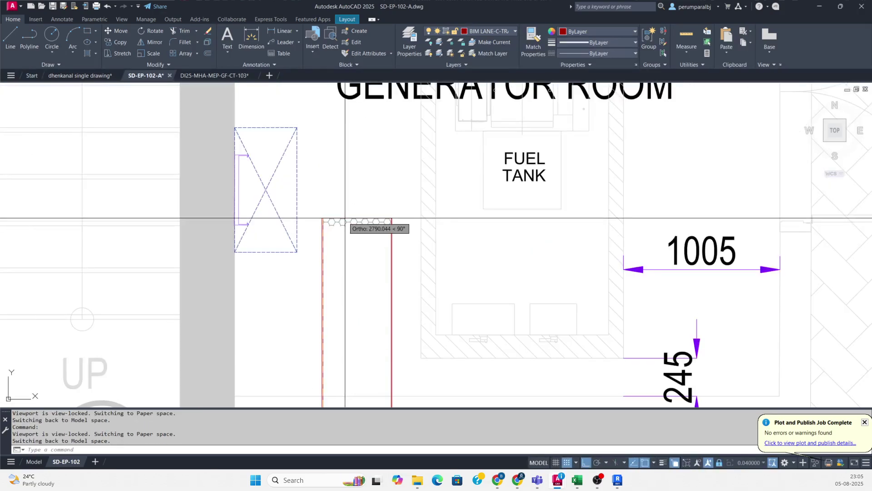
click(323, 214)
scroll(358, 302, down, 3)
scroll(357, 303, up, 1)
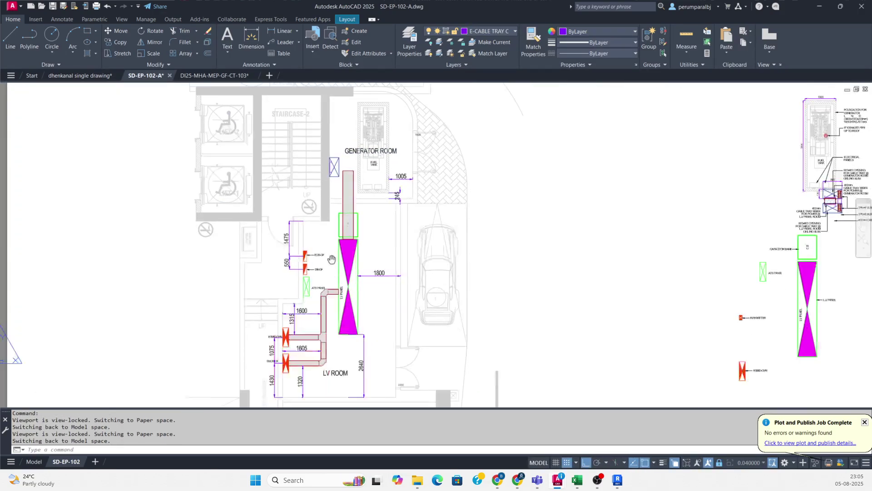
scroll(358, 302, up, 7)
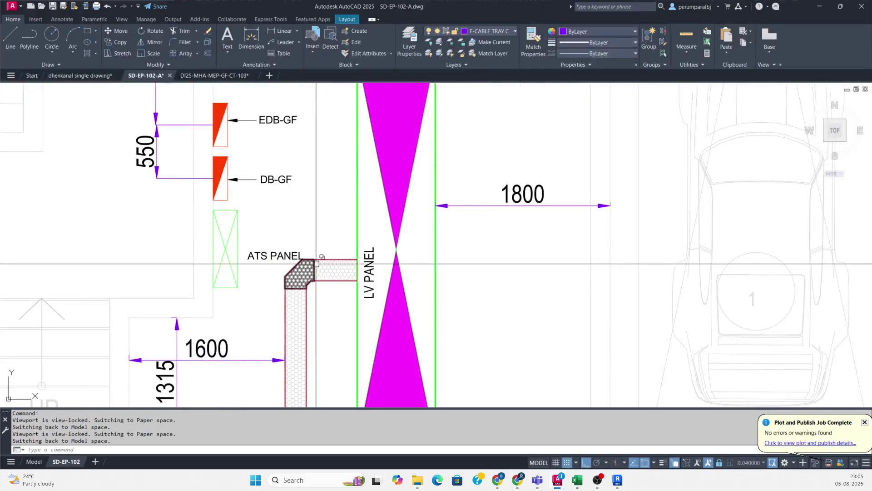
text(c)
key(Return)
key(Escape)
Copy the tray elbow beside the LV panel into the generator room, near the upper end of the 450 mm tray.
text(c)
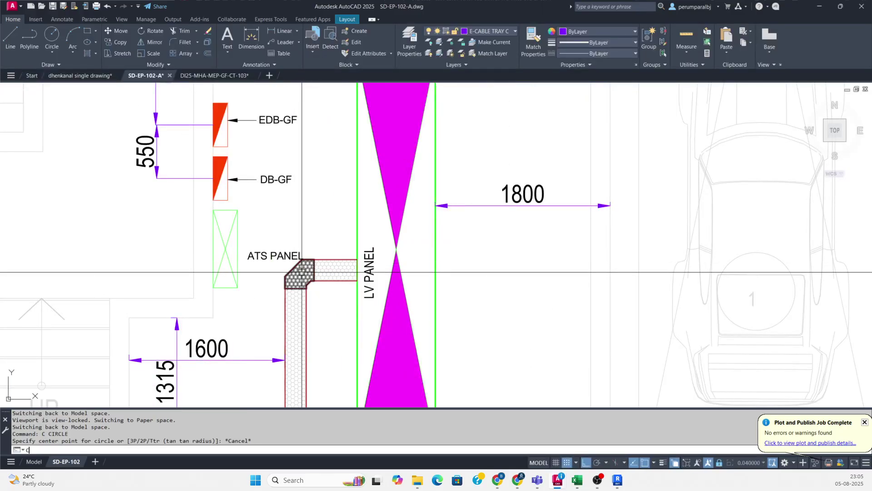
text(o)
key(Return)
click(303, 272)
key(Return)
click(296, 288)
scroll(306, 298, down, 3)
scroll(328, 173, up, 2)
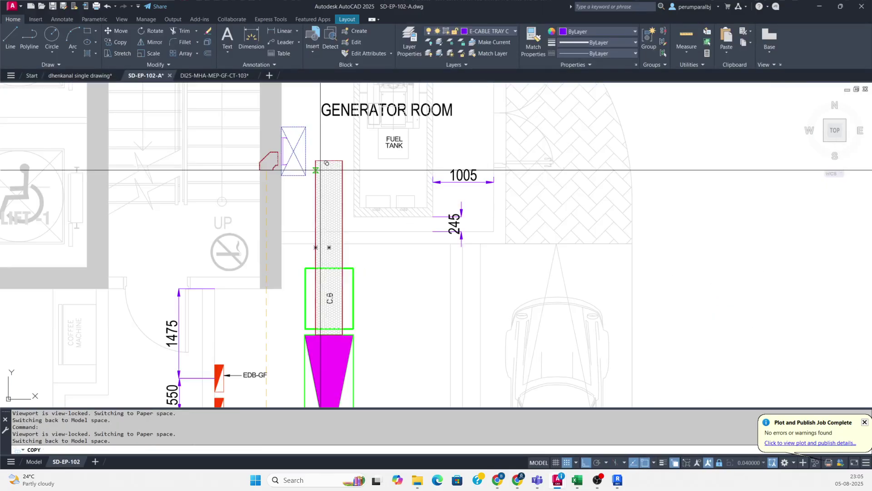
scroll(319, 168, up, 1)
click(298, 141)
key(Escape)
key(Escape)
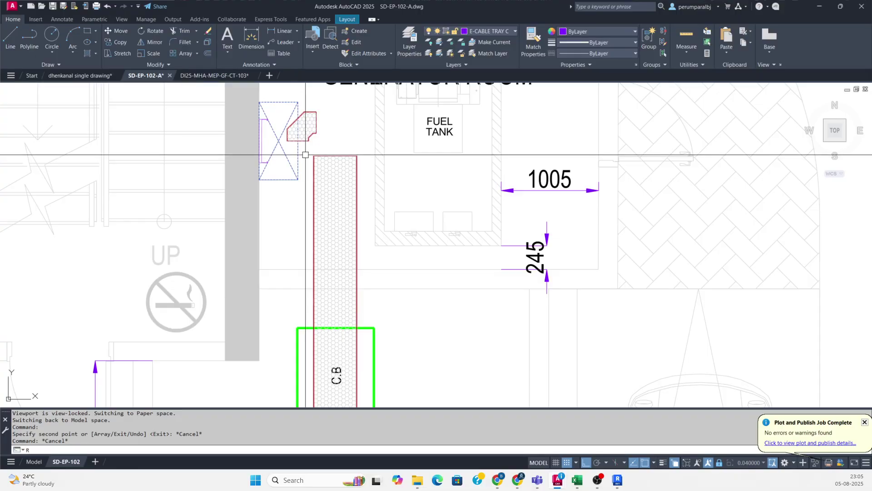
Rotate the copied elbow 90 degrees clockwise so it turns from the vertical tray toward the wall opening.
key(Return)
click(332, 128)
click(334, 132)
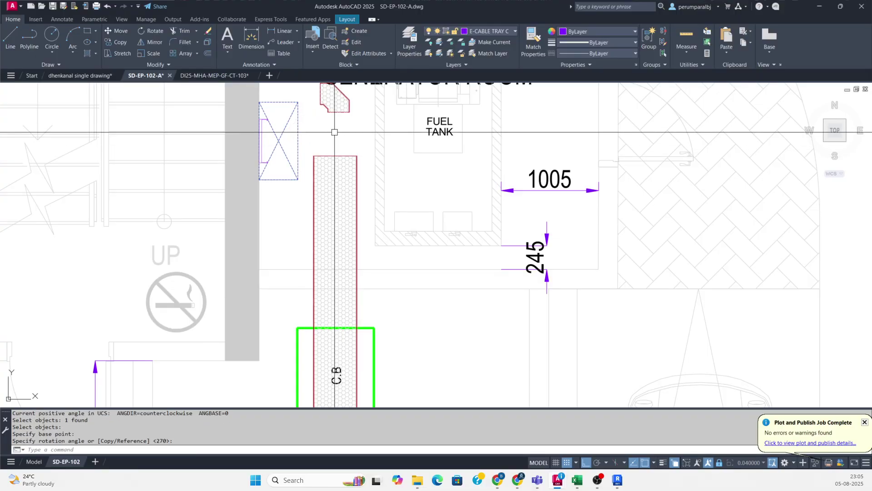
Move the rotated elbow across to the wall opening, placing its end midpoint on the middle of the tray riser.
middle_drag(344, 121, 345, 185)
scroll(337, 174, up, 1)
text(m)
key(Return)
click(336, 173)
key(Return)
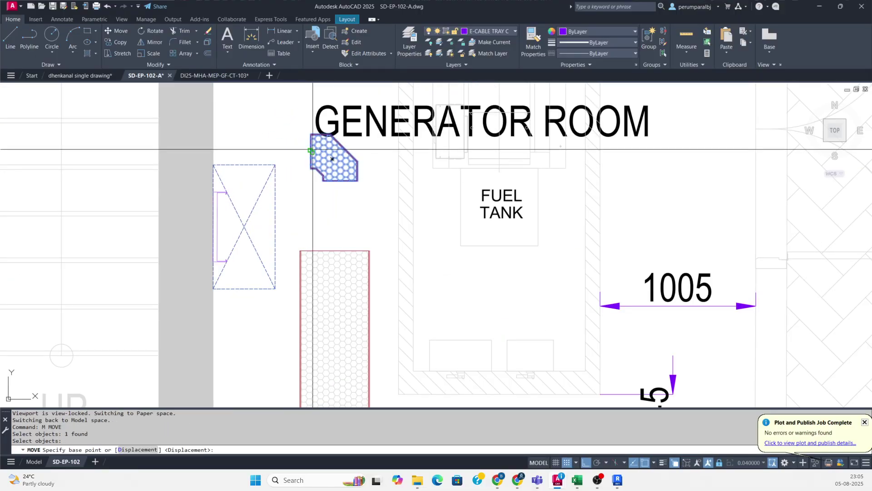
click(312, 151)
click(216, 226)
scroll(215, 226, up, 4)
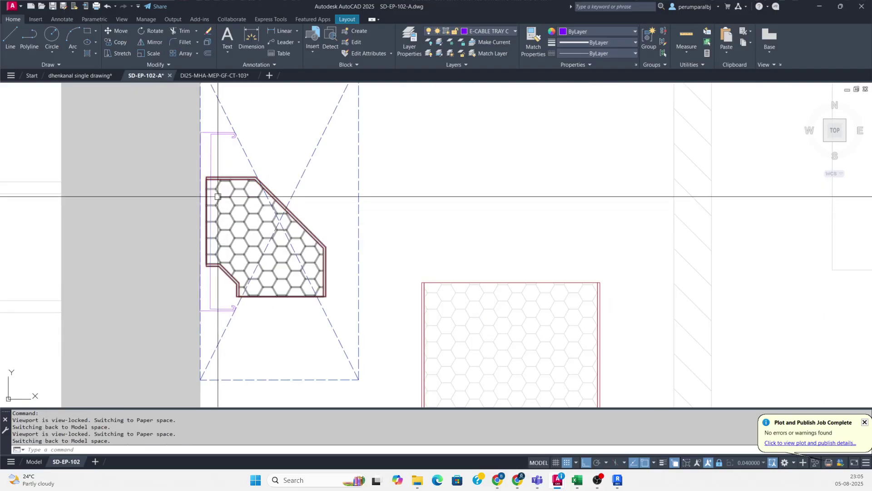
Shift the elbow slightly to the right so its open end lines up with the riser's inner line.
key(Return)
scroll(208, 179, up, 5)
click(198, 163)
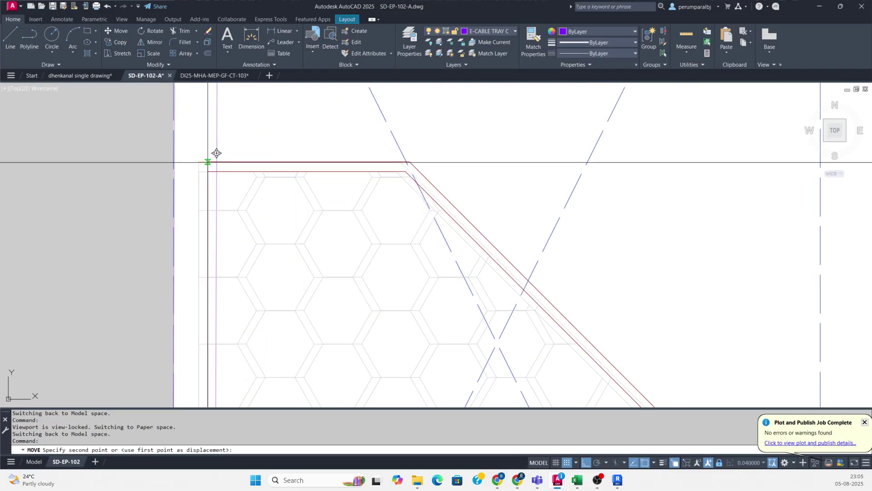
click(216, 162)
scroll(381, 189, down, 4)
Set the width of the elbow at the riser opening to 450.
click(388, 234)
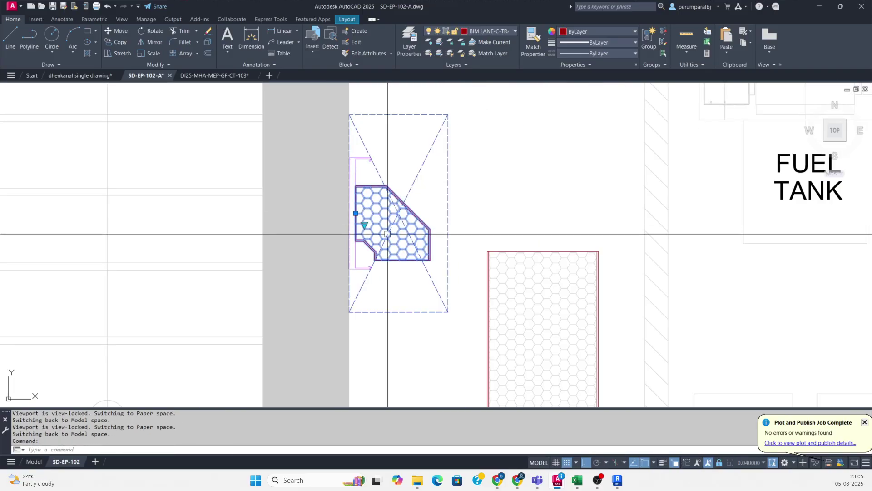
click(365, 225)
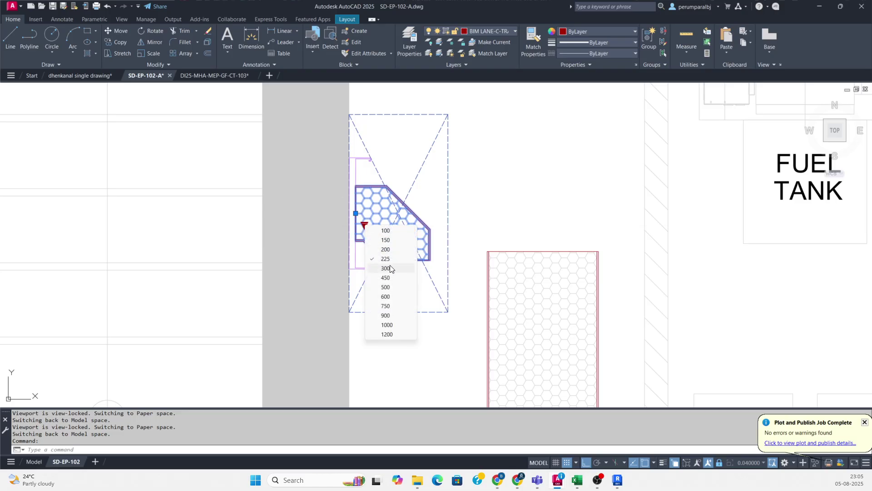
click(392, 278)
key(Escape)
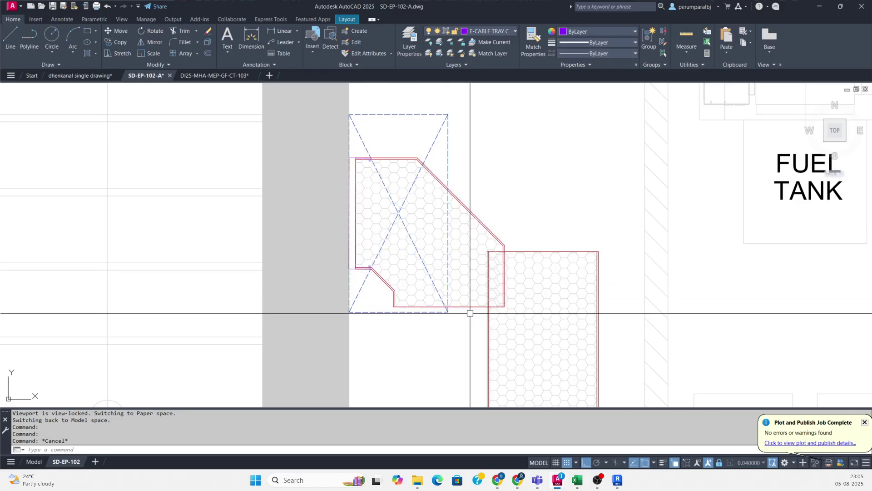
Move the 450 mm elbow horizontally so its outer lower corner lines up with the vertical tray's right edge.
text(m)
key(space)
click(472, 305)
key(space)
scroll(497, 306, up, 5)
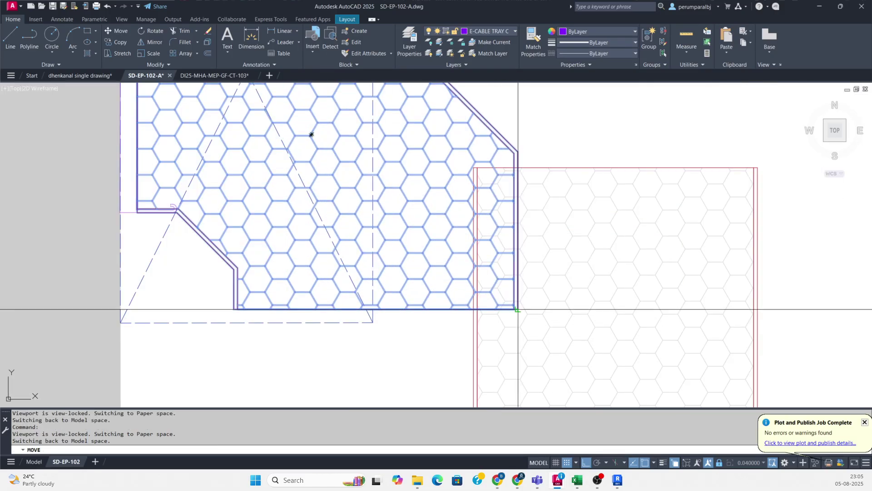
click(517, 309)
click(758, 309)
scroll(538, 269, down, 3)
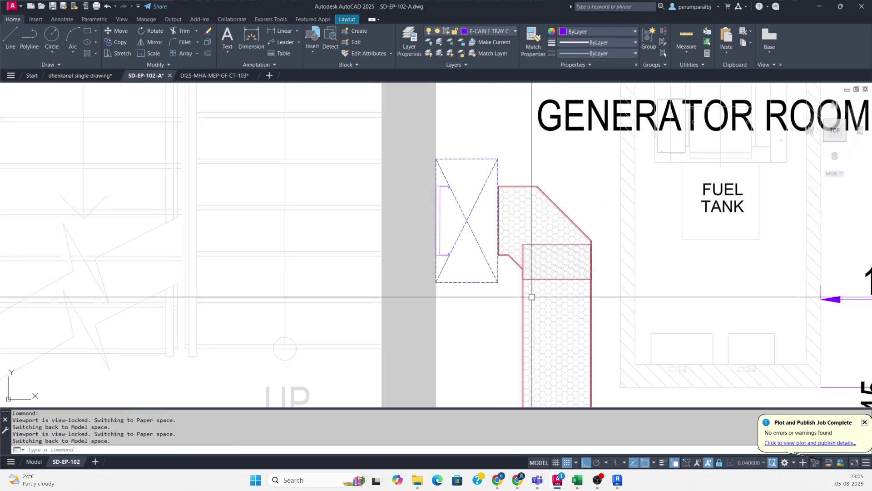
Shorten the vertical 450 mm tray so its upper end meets the lower edge of the elbow.
click(530, 299)
scroll(526, 287, up, 5)
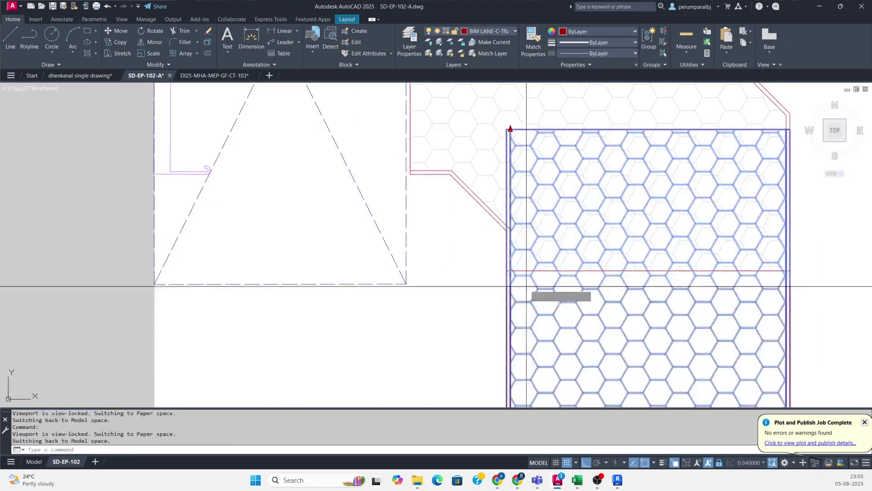
scroll(508, 268, down, 5)
key(Escape)
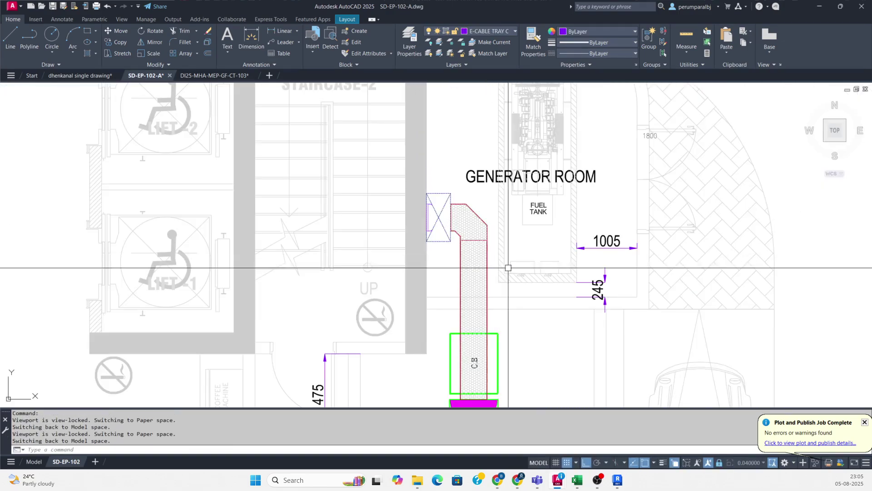
Copy the short horizontal tray beside the LV panel to the elbow's open end at the generator room riser opening.
scroll(509, 268, down, 3)
middle_drag(462, 399, 406, 258)
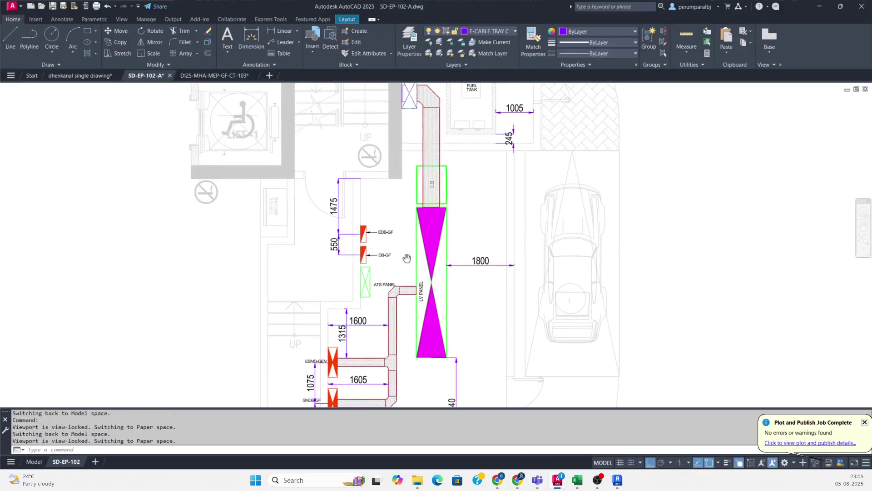
text(cp)
key(space)
scroll(404, 295, up, 2)
click(414, 275)
key(space)
scroll(434, 284, up, 2)
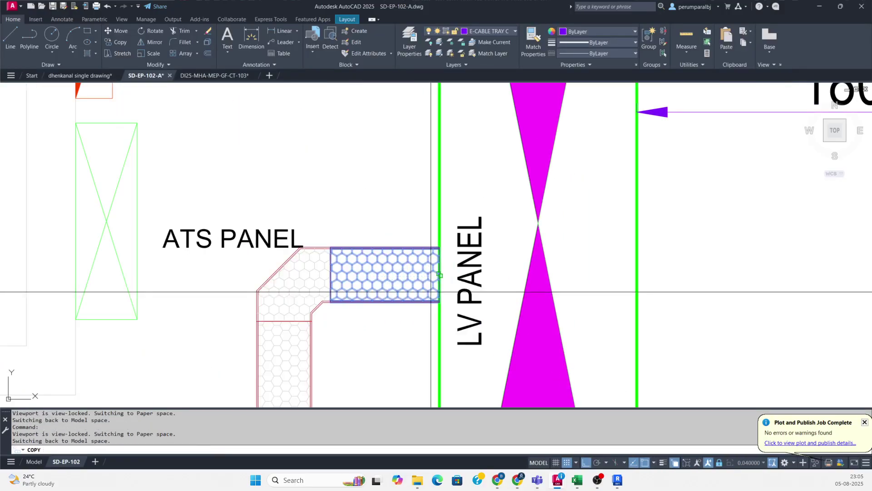
click(440, 302)
scroll(404, 330, down, 3)
middle_drag(427, 198, 419, 359)
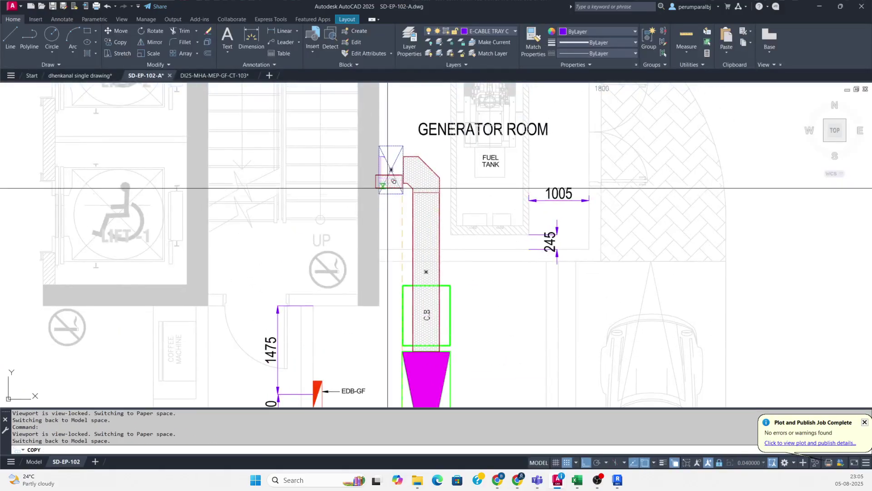
scroll(384, 187, up, 3)
scroll(446, 178, up, 2)
click(486, 197)
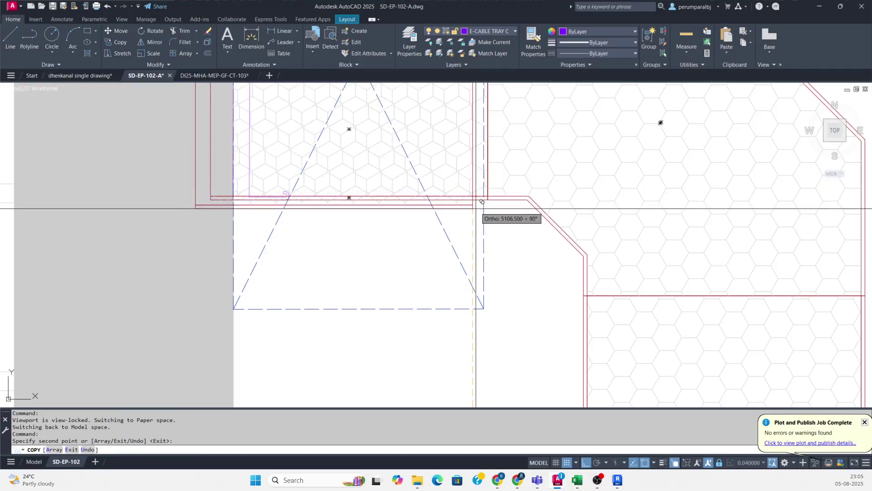
scroll(473, 211, down, 2)
key(Escape)
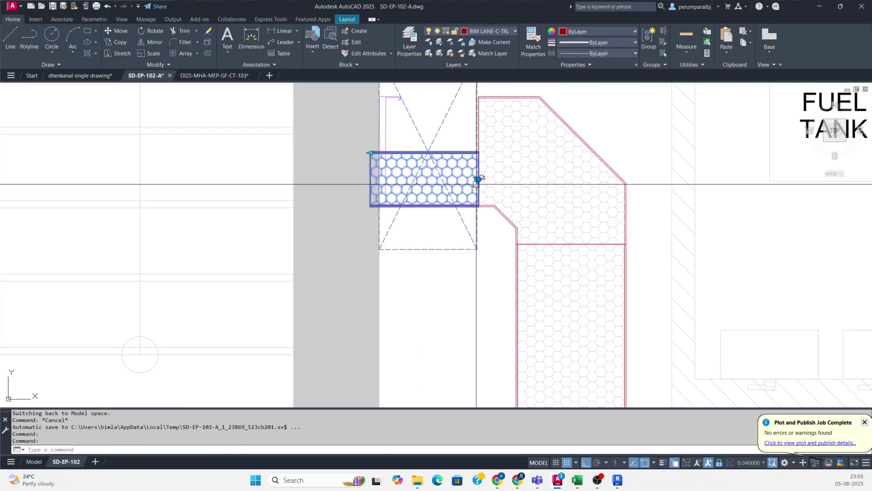
Set the copied horizontal tray's width to 450 and stretch its collapsed length leftward into the riser opening.
scroll(480, 178, up, 6)
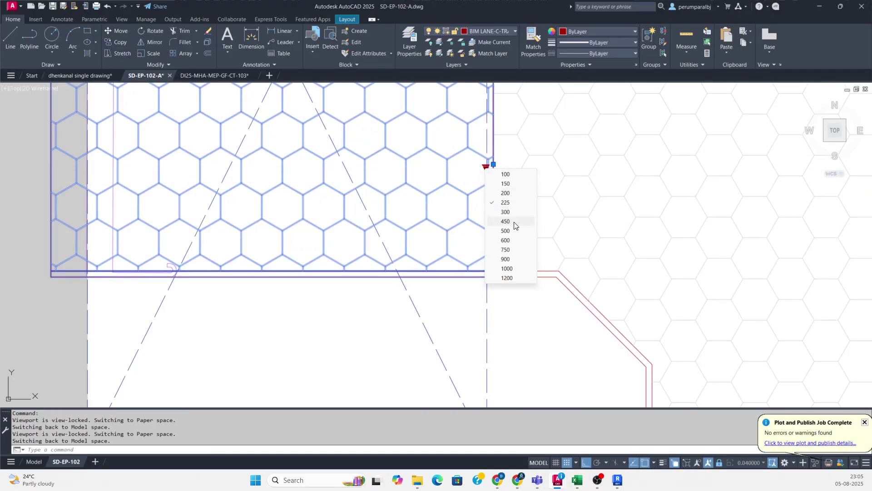
click(514, 222)
scroll(458, 238, down, 2)
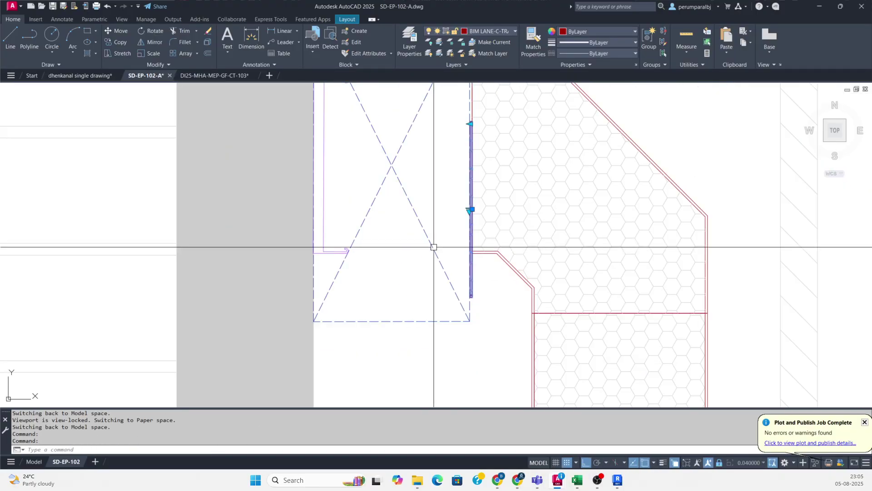
click(469, 124)
click(382, 129)
middle_drag(458, 200, 459, 258)
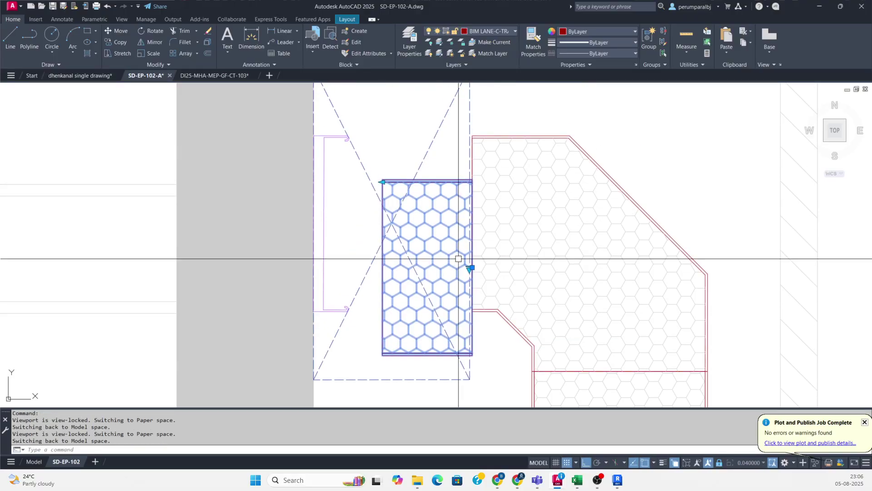
Move the short 450 mm tray up so its upper corner meets the elbow's upper corner.
key(Return)
scroll(480, 178, up, 3)
click(473, 177)
scroll(475, 184, up, 3)
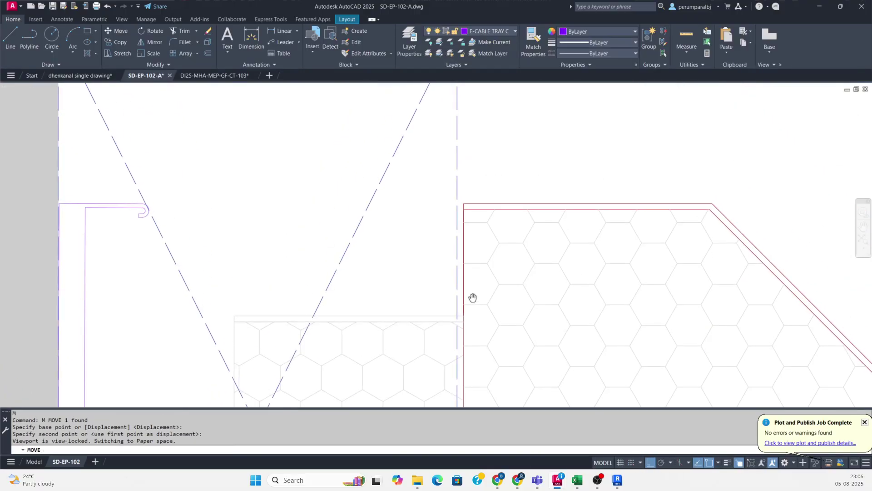
click(457, 196)
scroll(461, 202, down, 4)
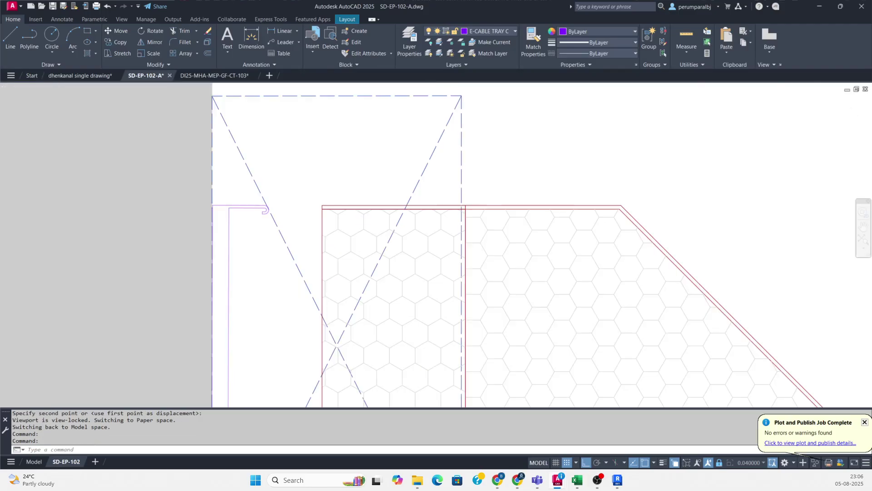
Stretch the short 450 mm tray's free end leftward to the riser's inner line in the opening.
click(416, 255)
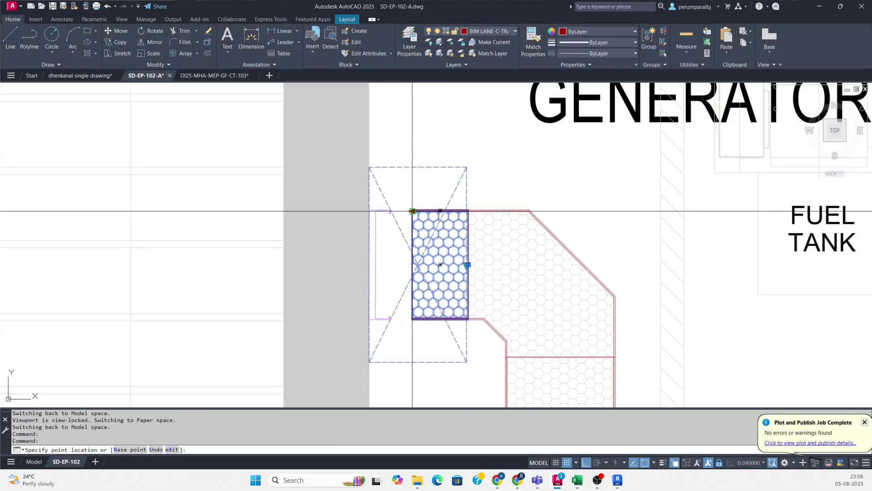
scroll(412, 211, up, 7)
scroll(387, 258, down, 5)
key(Escape)
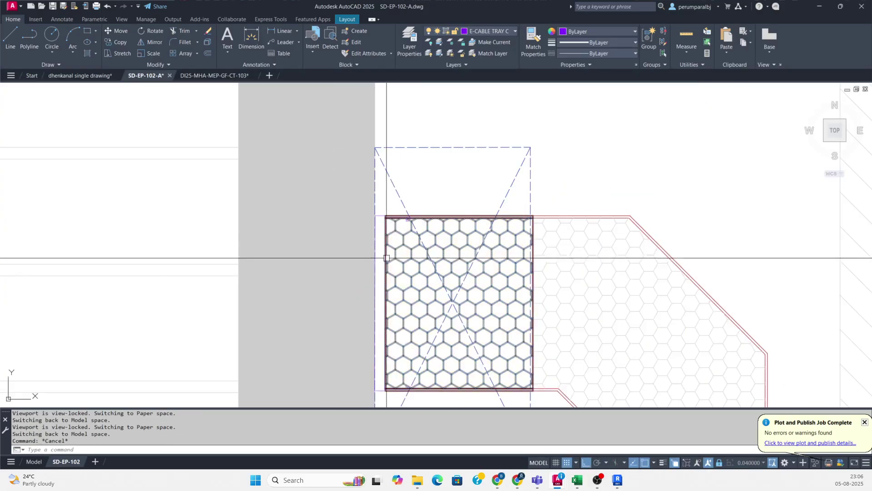
scroll(386, 258, down, 5)
scroll(388, 292, up, 3)
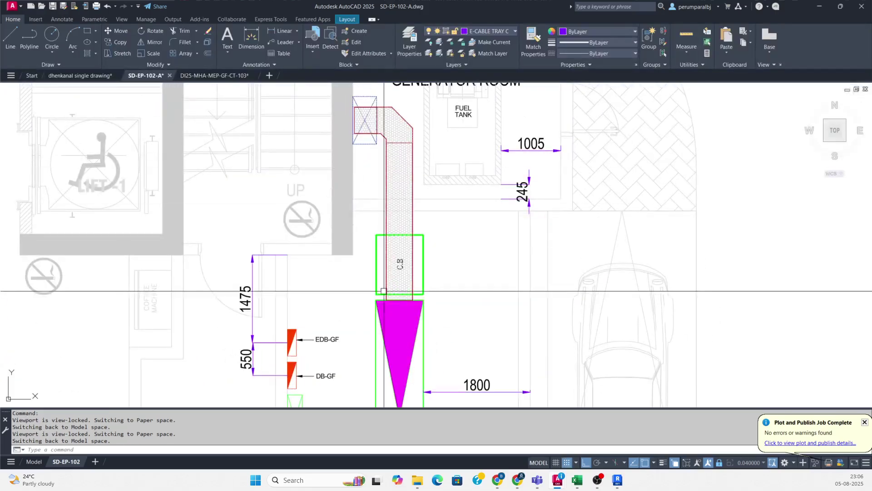
scroll(429, 301, down, 4)
scroll(319, 174, up, 8)
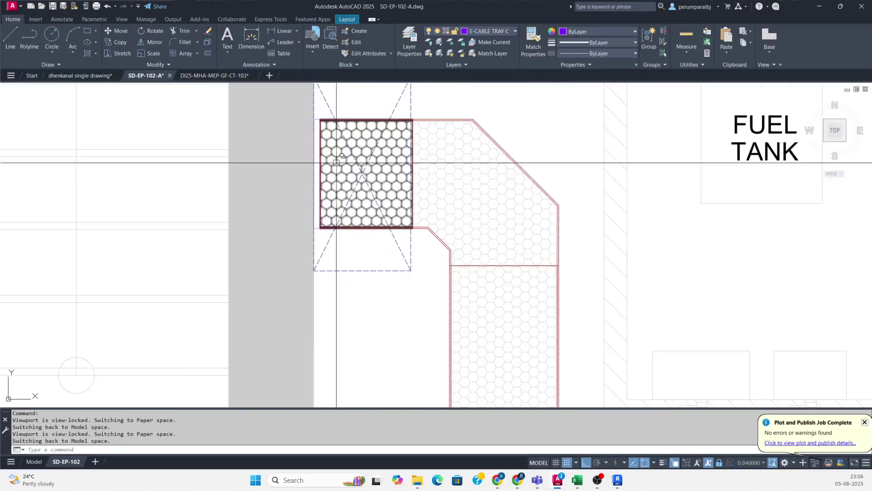
Copy the "450mm CABLE TRAY FOR POWER" label from the reference legend to the plan, beside the tray above the C.B box.
scroll(319, 173, down, 8)
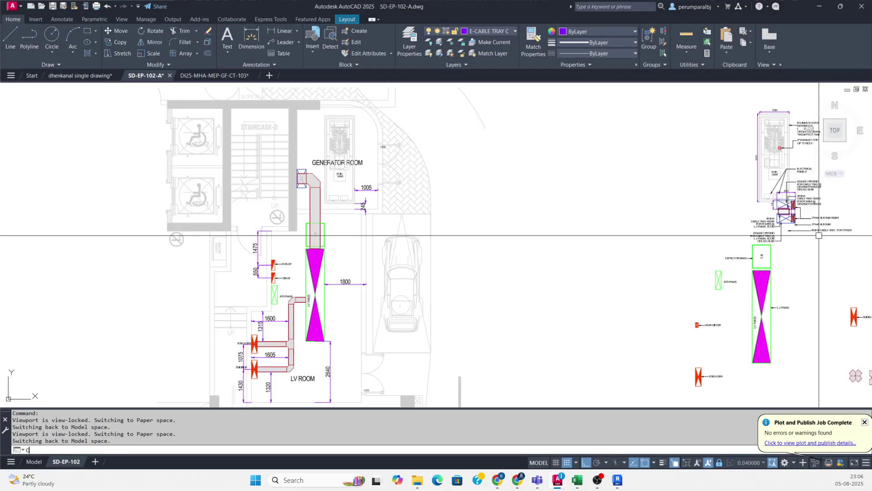
scroll(819, 235, up, 6)
middle_drag(776, 240, 597, 236)
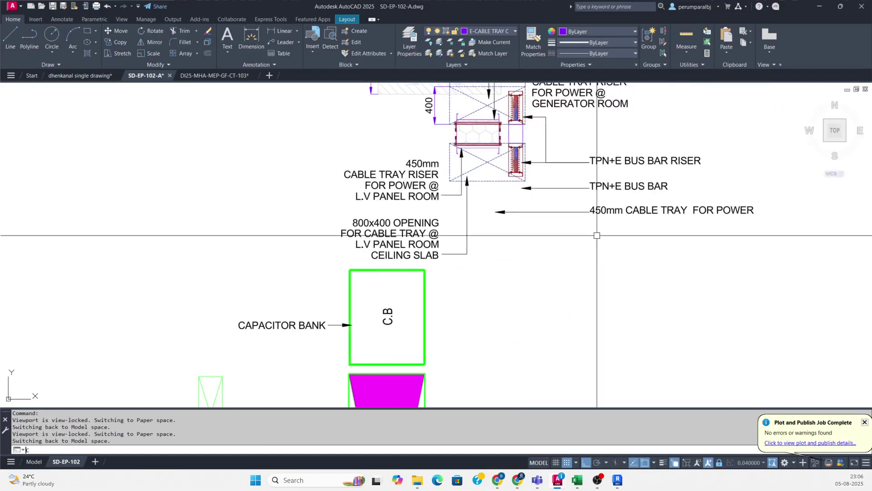
text(cp)
key(Return)
scroll(612, 211, down, 6)
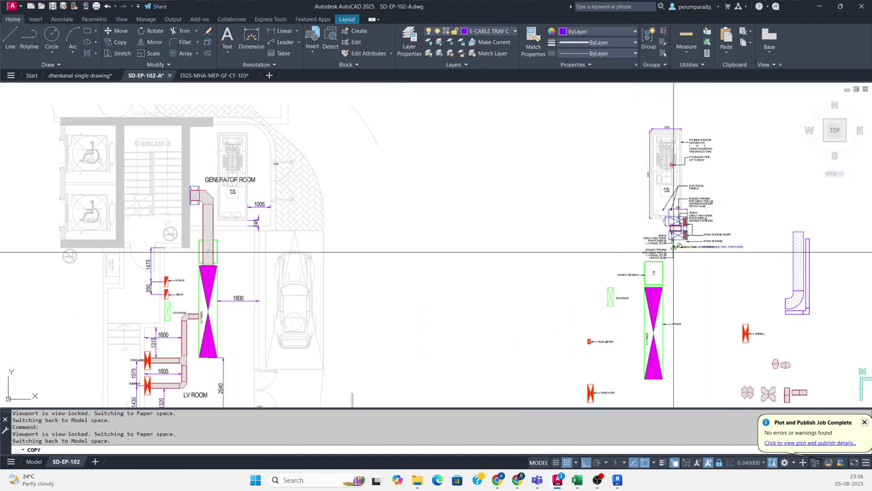
scroll(234, 245, up, 4)
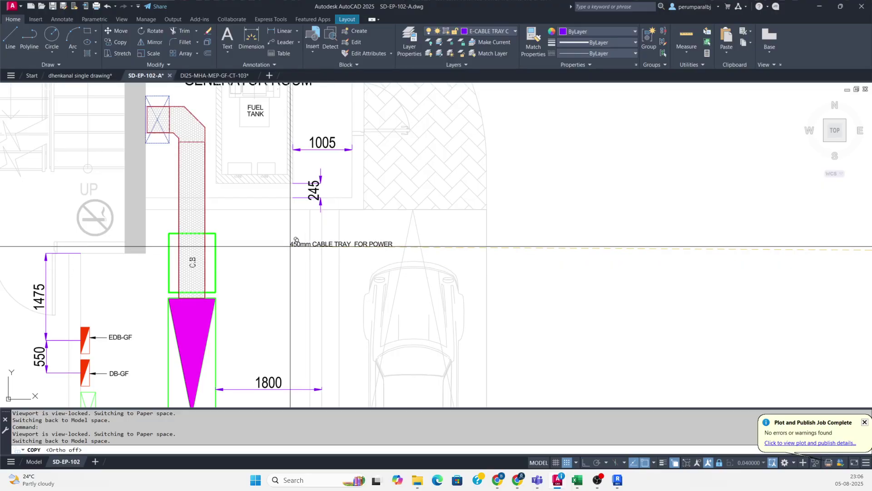
scroll(275, 242, up, 2)
click(270, 221)
key(Escape)
Draw a leader between the vertical 450 mm tray and its label, and match the label text's properties to the leader.
middle_drag(251, 242, 337, 256)
text(l)
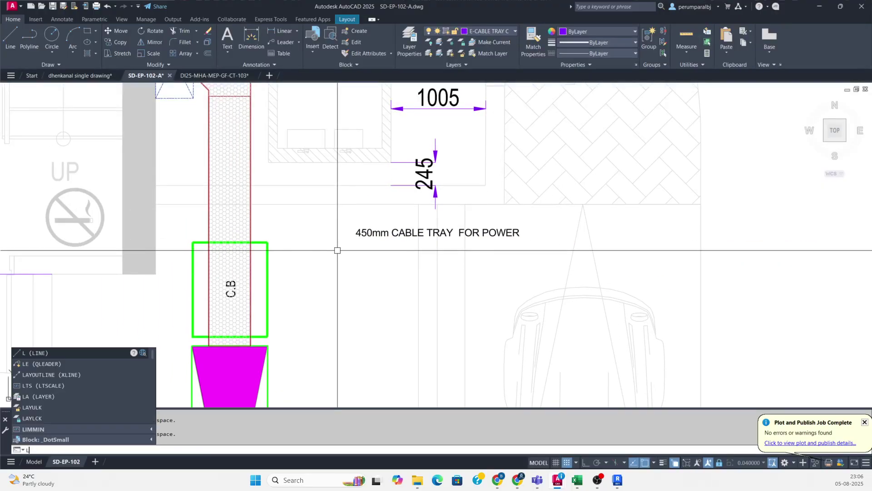
text(e)
key(Return)
scroll(353, 257, up, 3)
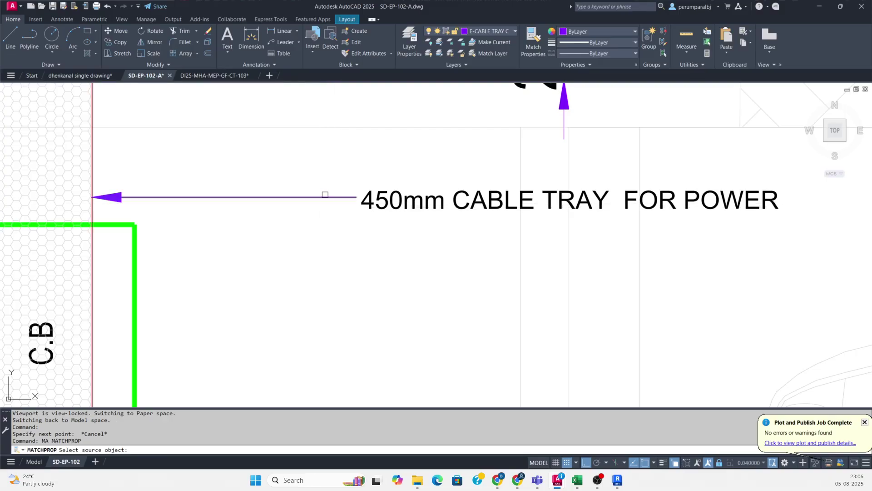
click(395, 232)
key(Escape)
Nudge the "450mm CABLE TRAY FOR POWER" text slightly upward to line up with its leader.
text(m)
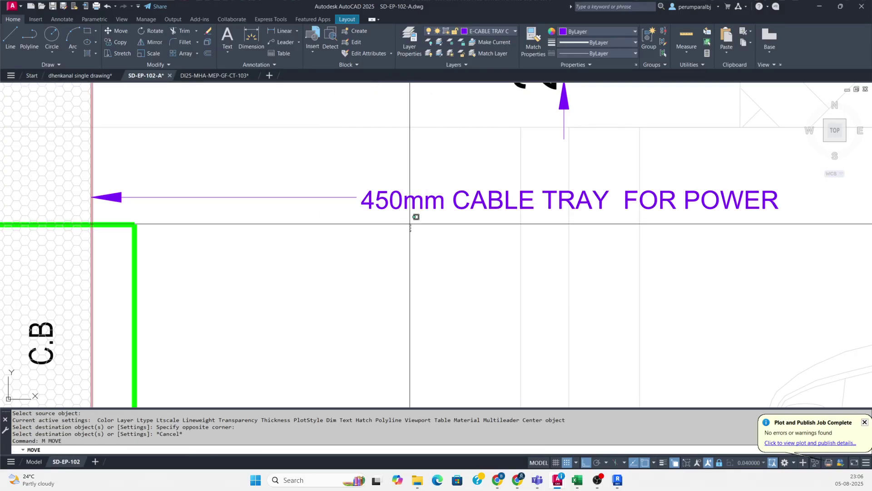
click(409, 225)
click(394, 192)
key(space)
click(401, 253)
click(401, 249)
scroll(401, 249, down, 3)
mouse_move(335, 250)
middle_down()
mouse_move(351, 312)
mouse_move(338, 262)
middle_up()
scroll(346, 292, down, 1)
scroll(347, 295, down, 1)
middle_drag(346, 293, 361, 213)
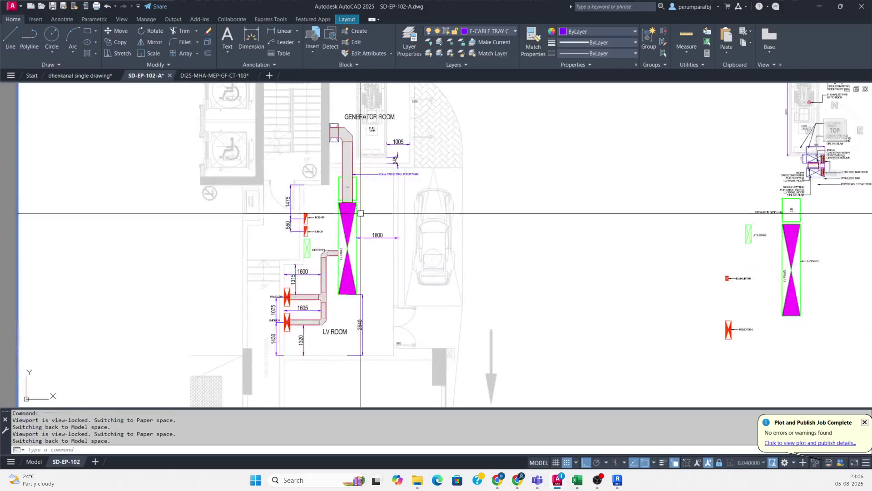
scroll(352, 282, down, 2)
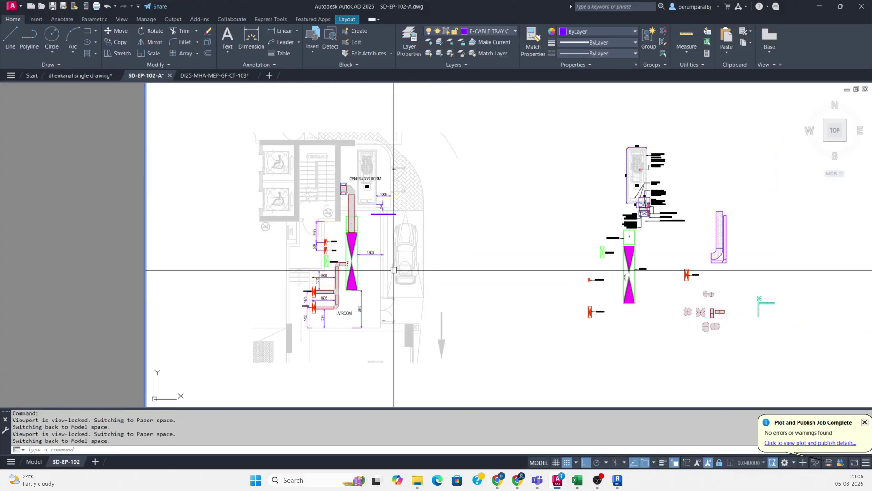
scroll(349, 236, up, 4)
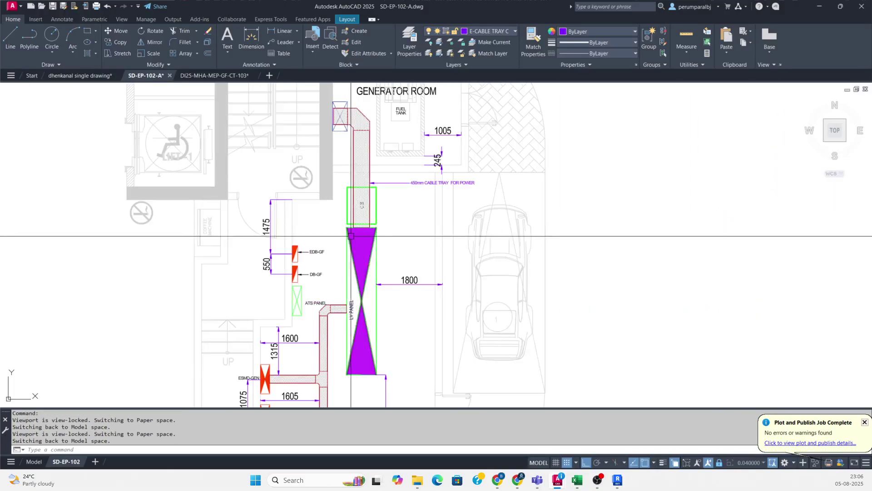
middle_drag(417, 240, 422, 200)
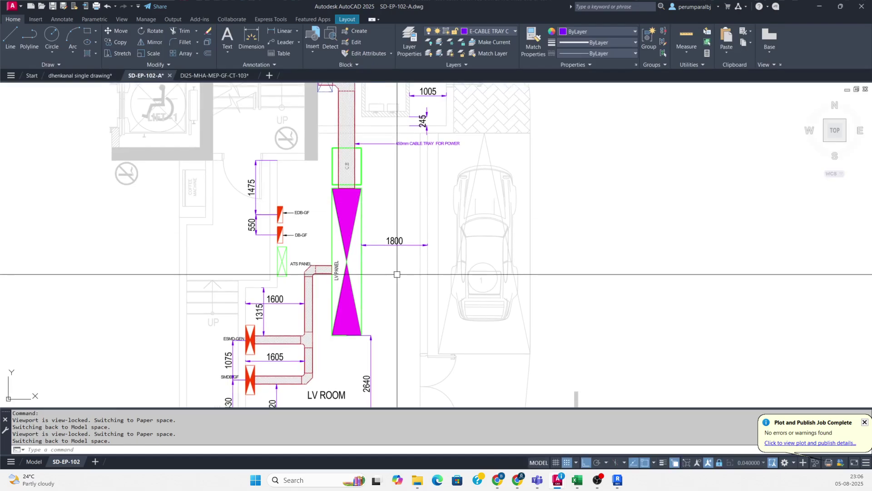
Add a vertical linear dimension from the DB-GF panel's midpoint to the ATS panel's midpoint, in line with the dimension above.
middle_drag(417, 275, 420, 253)
scroll(345, 252, up, 2)
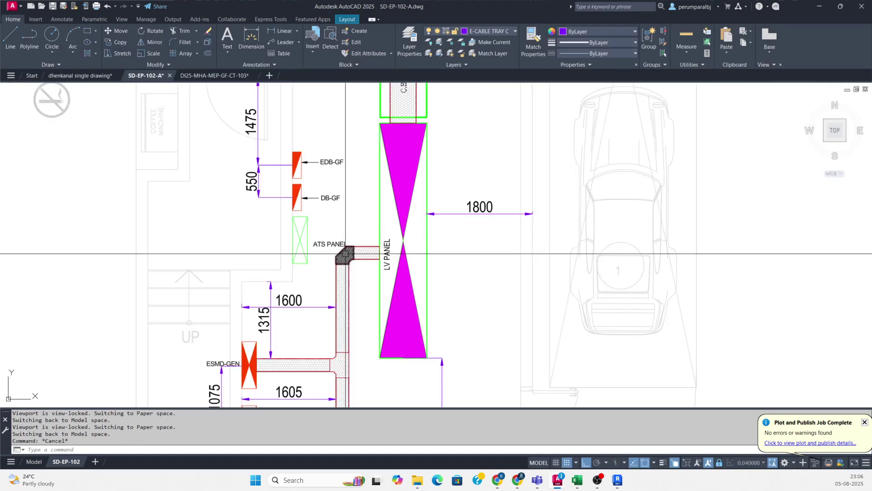
click(293, 197)
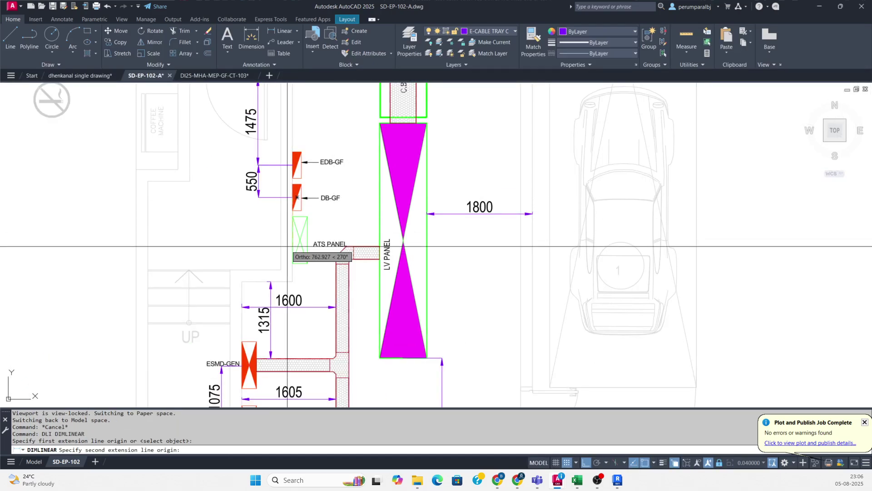
click(293, 240)
click(259, 197)
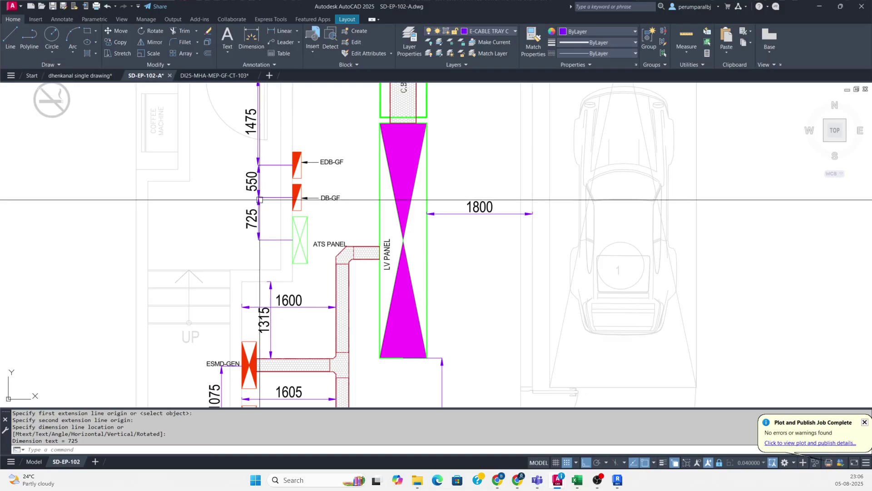
key(Escape)
middle_drag(326, 176, 336, 224)
text(PL)
key(Return)
scroll(330, 214, up, 2)
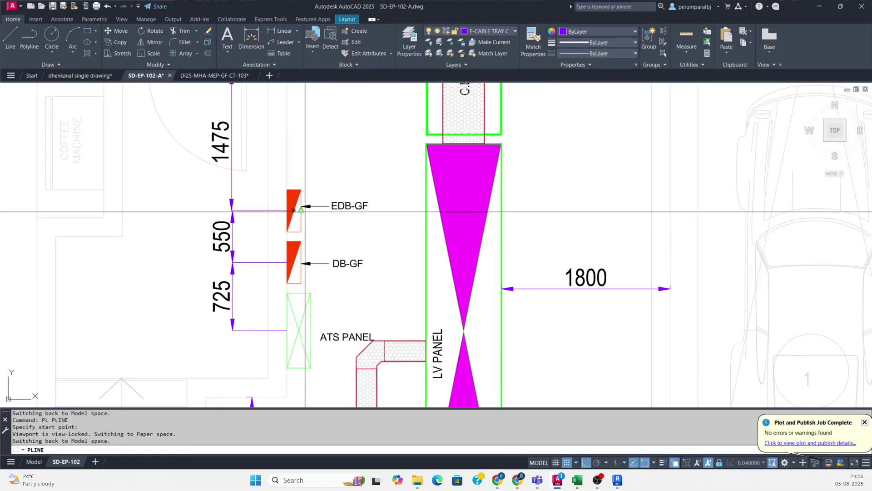
click(294, 211)
click(400, 215)
middle_drag(399, 215, 398, 208)
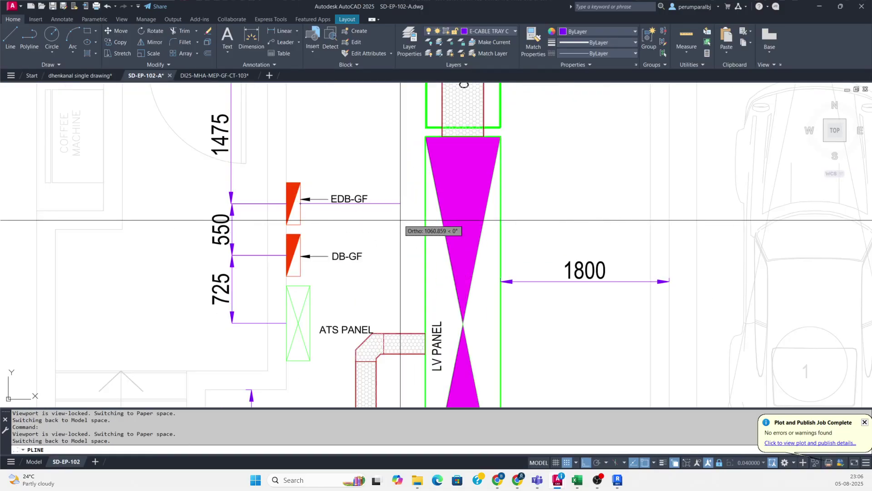
click(398, 279)
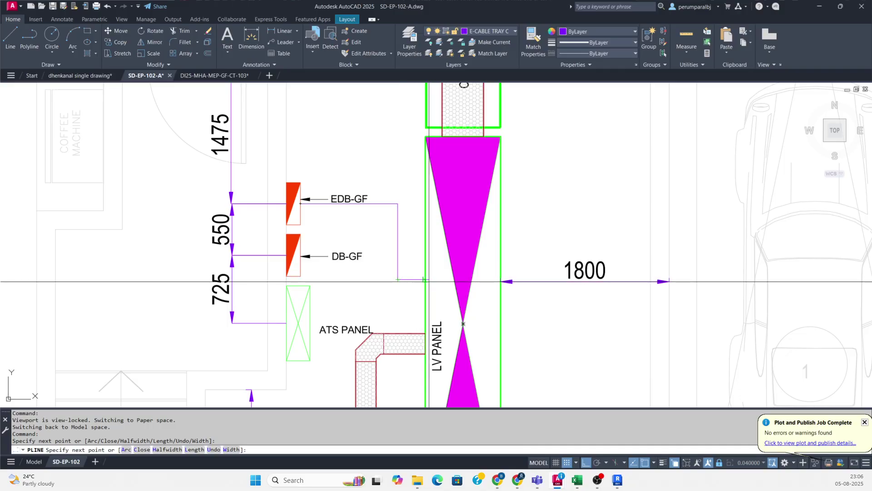
key(Escape)
text(E)
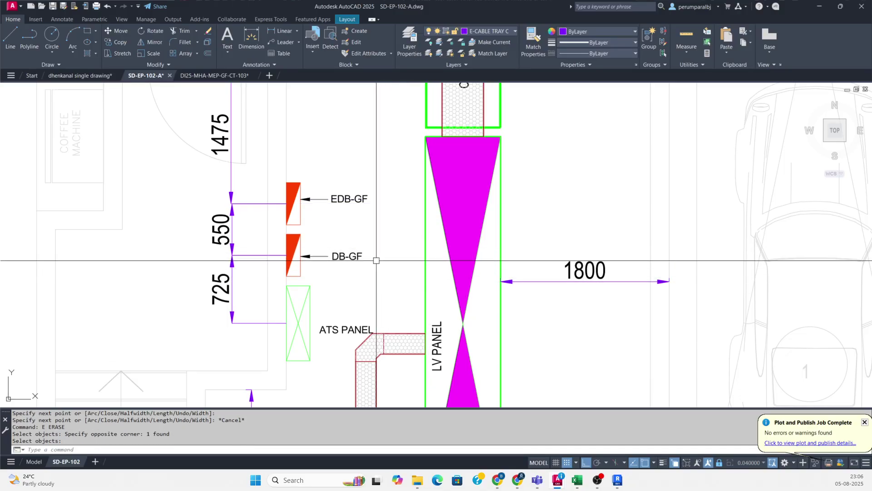
scroll(356, 274, down, 1)
middle_drag(355, 275, 362, 246)
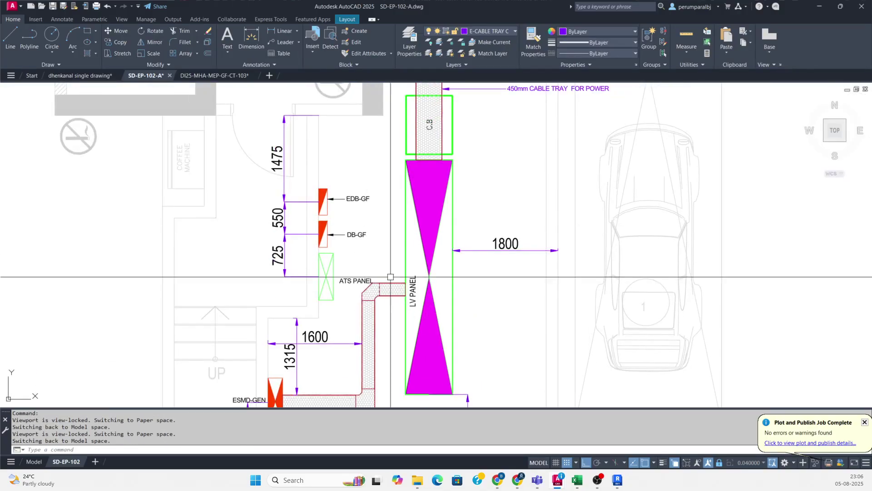
scroll(405, 295, up, 1)
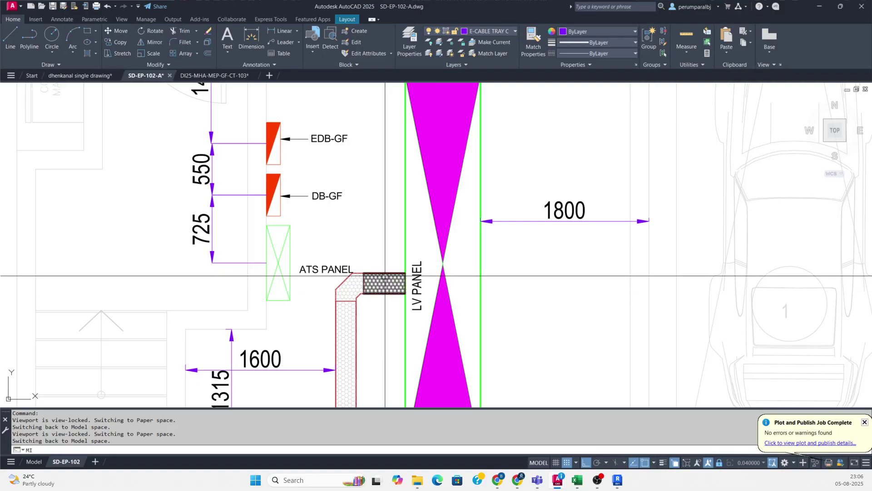
scroll(384, 272, up, 1)
key(space)
click(390, 257)
click(381, 295)
key(space)
key(Escape)
Mirror the elbow and short straight tray at the LV panel about a horizontal line, keeping the originals.
key(space)
click(365, 258)
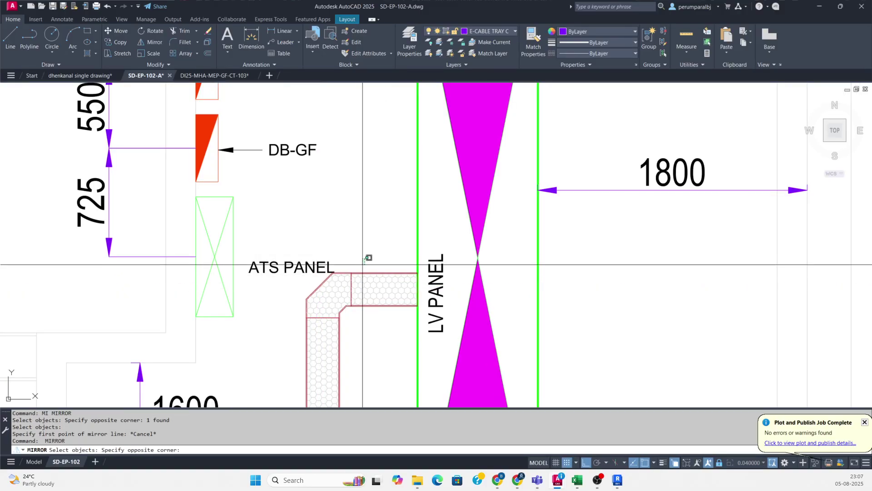
click(343, 284)
key(space)
click(290, 289)
click(601, 304)
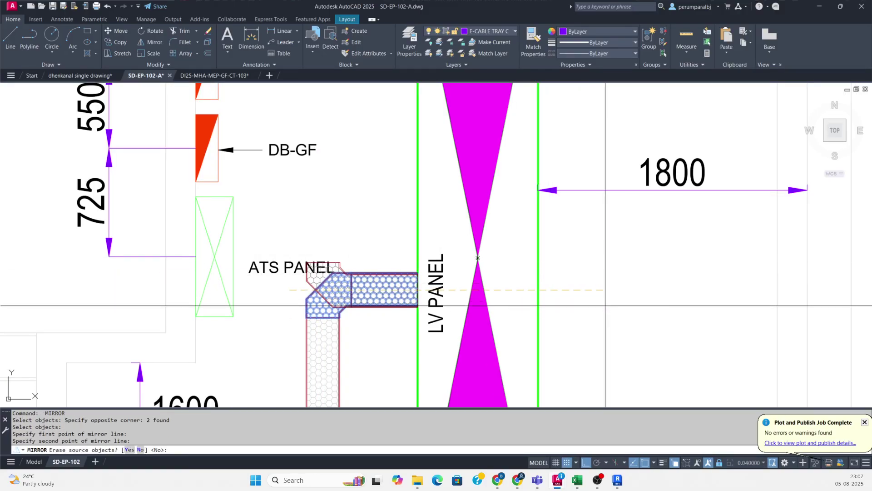
key(Return)
text(P)
key(Return)
key(Return)
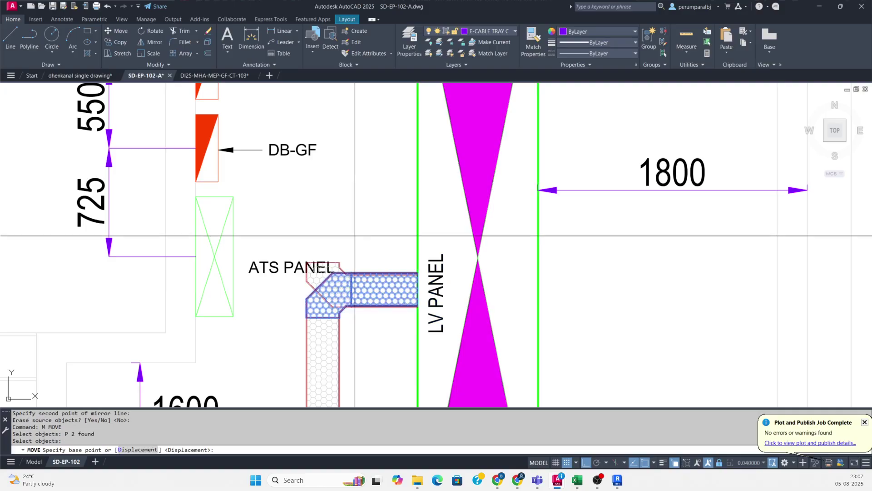
key(Escape)
Move the mirrored elbow and straight tray vertically upward, clear of the original tray at the LV panel.
key(Return)
scroll(343, 264, up, 2)
click(334, 268)
scroll(377, 286, up, 2)
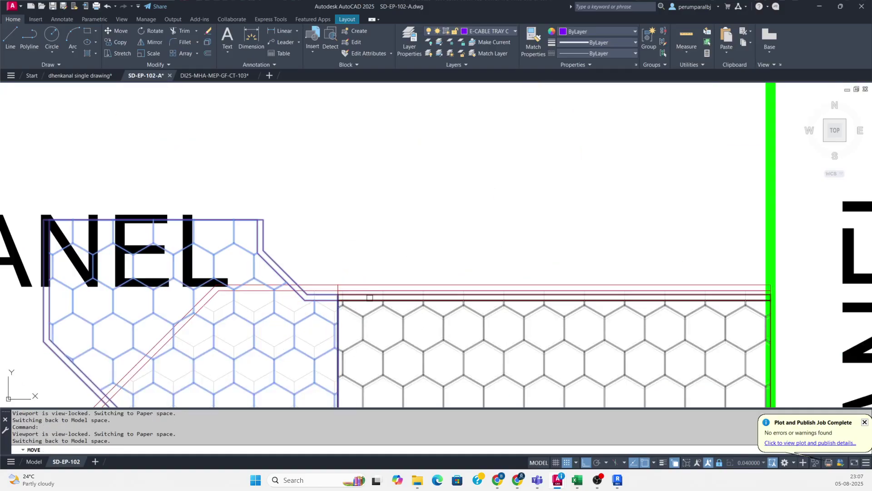
click(371, 299)
key(Return)
scroll(415, 273, down, 2)
click(433, 259)
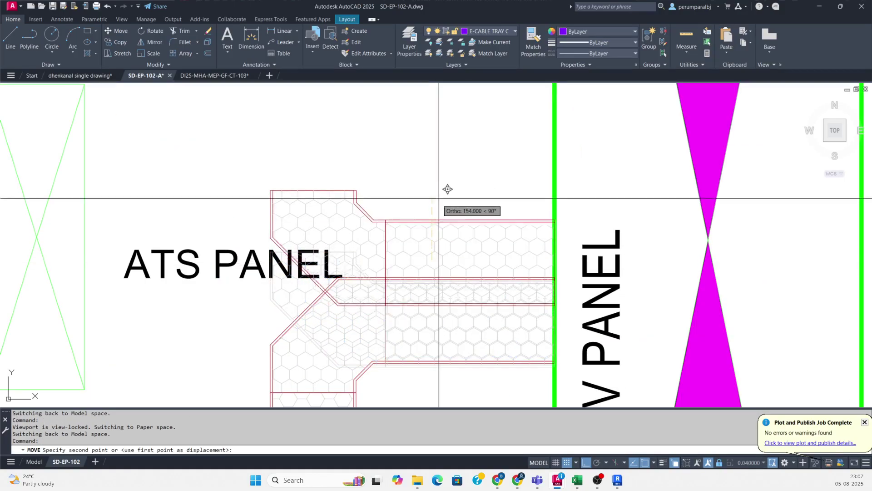
click(433, 144)
scroll(427, 189, down, 6)
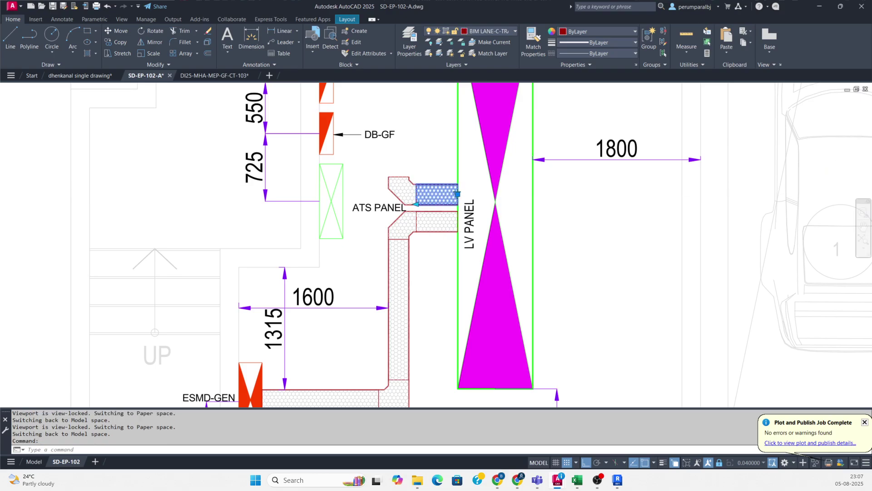
Set the mirrored straight tray's width to 150 and stretch its free end leftward from the LV panel.
scroll(480, 212, up, 10)
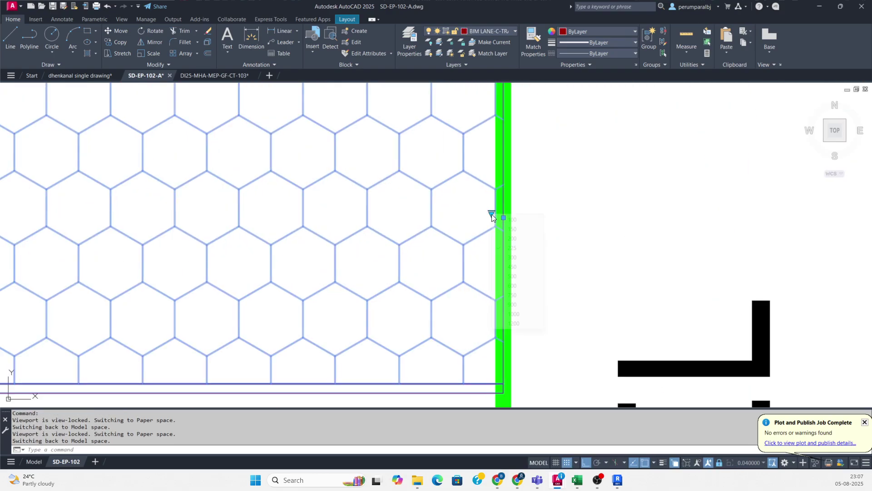
click(514, 231)
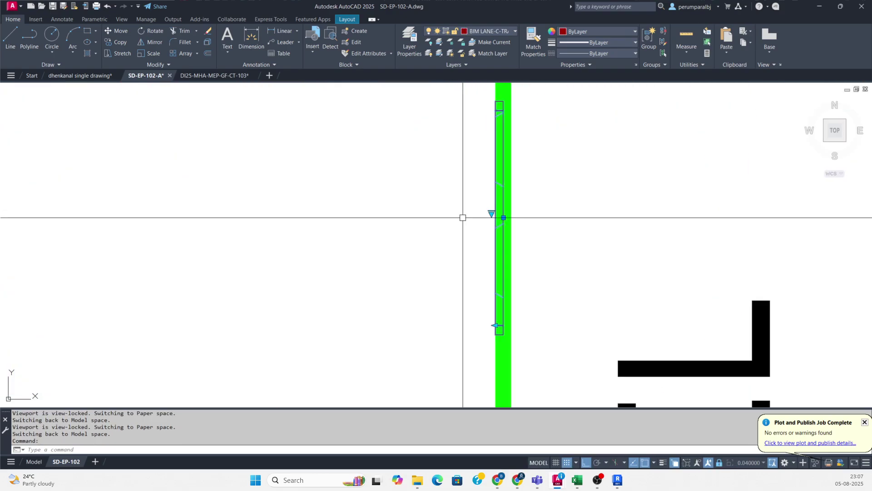
scroll(413, 221, down, 4)
scroll(423, 235, up, 3)
scroll(418, 236, down, 6)
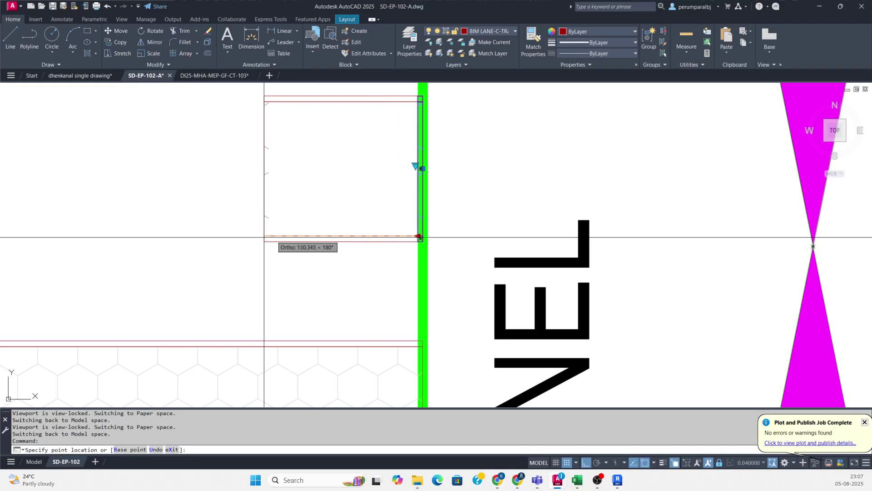
key(Escape)
middle_drag(233, 260, 420, 254)
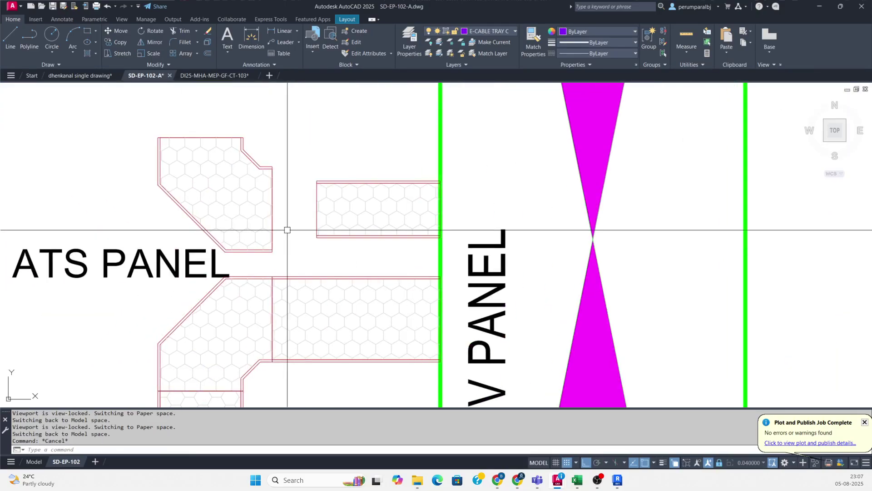
Set the mirrored elbow's width to 150.
click(271, 225)
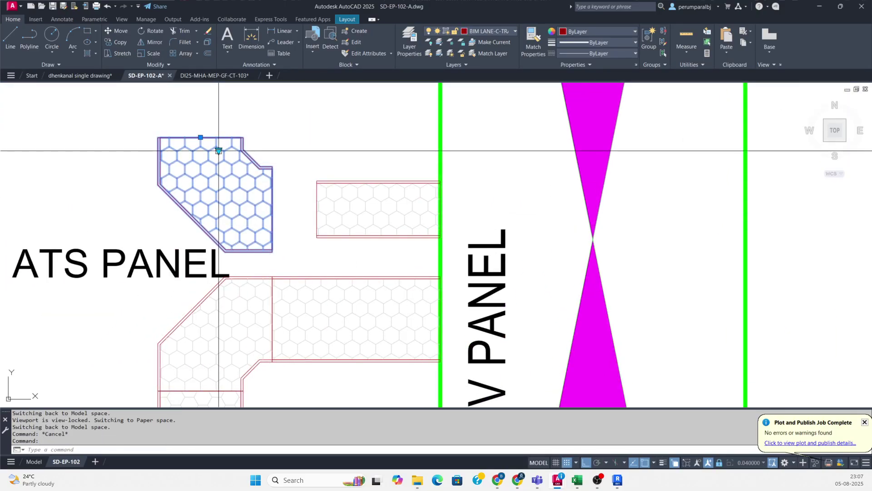
click(239, 167)
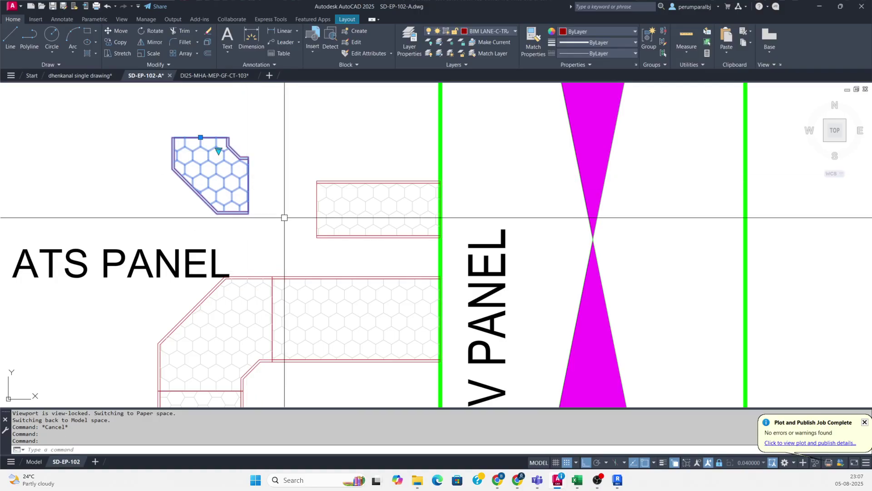
key(Escape)
Stretch the 150 straight tray's free end leftward to line up with the elbow's open end.
click(317, 236)
scroll(273, 230, up, 2)
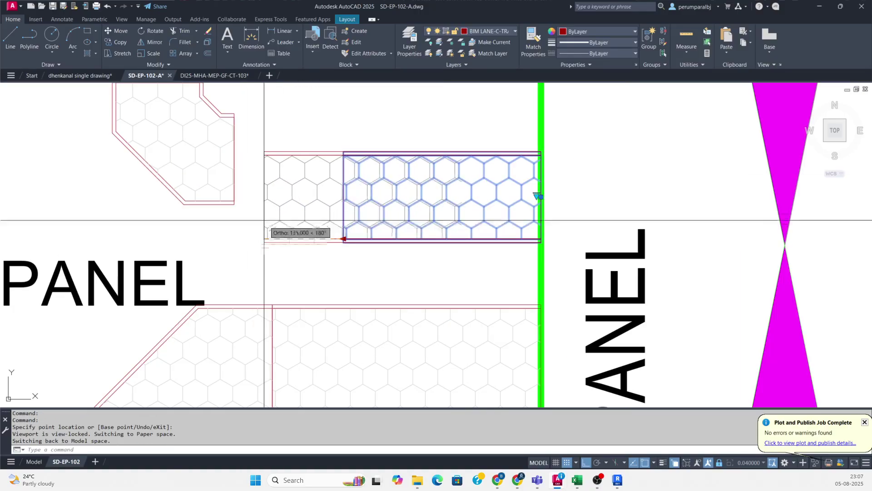
click(237, 204)
Move the 150 elbow down so its open end joins the end of the straight tray.
text(m)
scroll(318, 204, down, 4)
scroll(305, 210, up, 2)
key(Return)
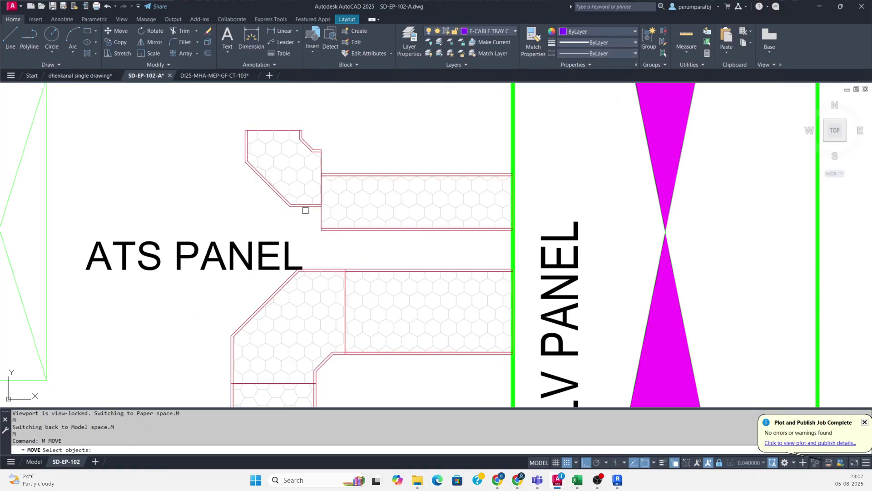
key(Return)
scroll(323, 209, up, 2)
click(316, 202)
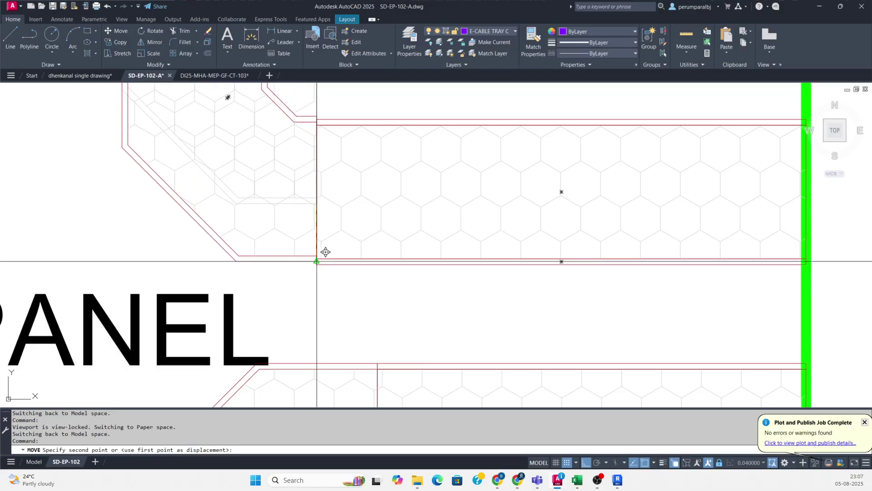
click(317, 263)
scroll(378, 254, down, 5)
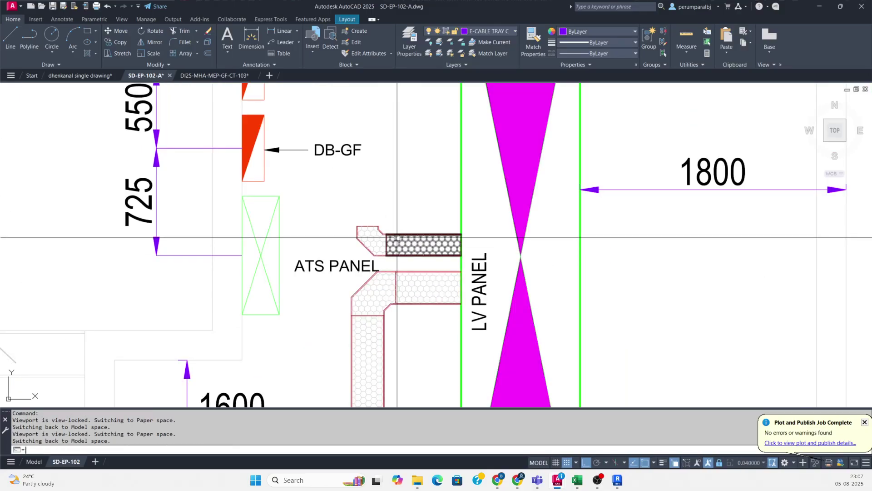
Make a copy of the 150 straight tray rotated 90° to run vertically.
text(ro)
key(Return)
click(416, 218)
click(409, 233)
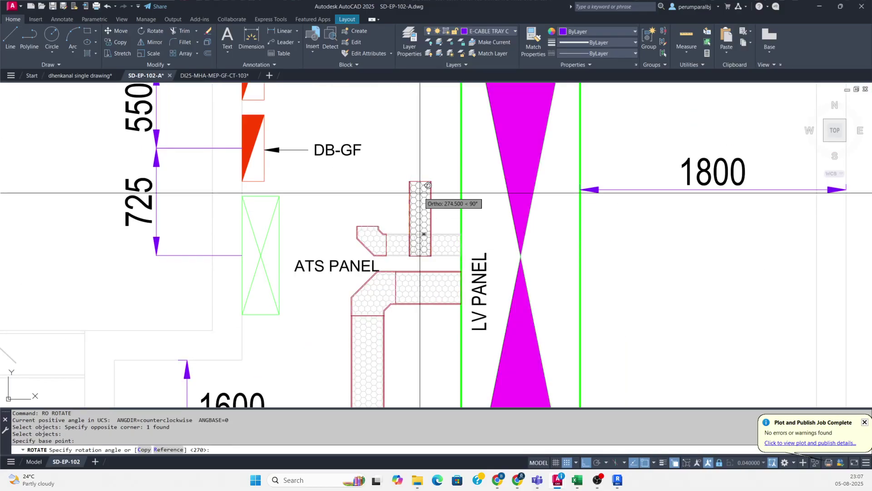
click(420, 192)
Move the vertical 150 tray onto the elbow's upper end.
scroll(420, 193, up, 5)
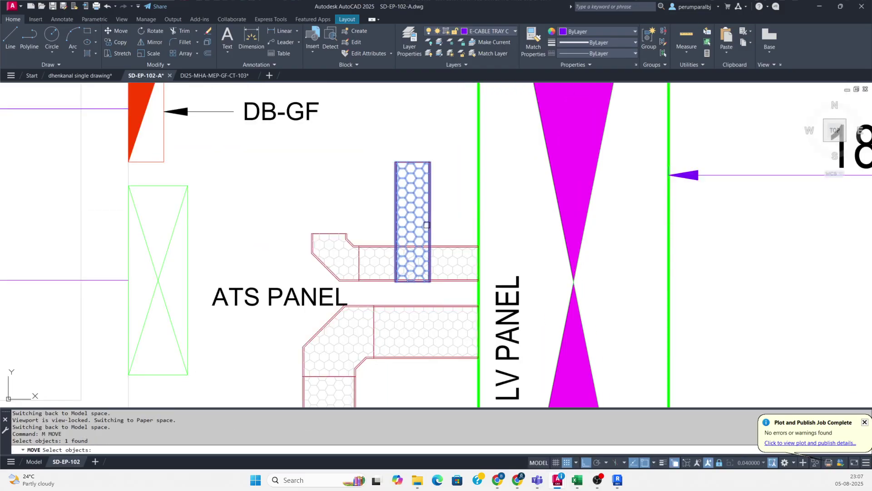
scroll(422, 294, up, 5)
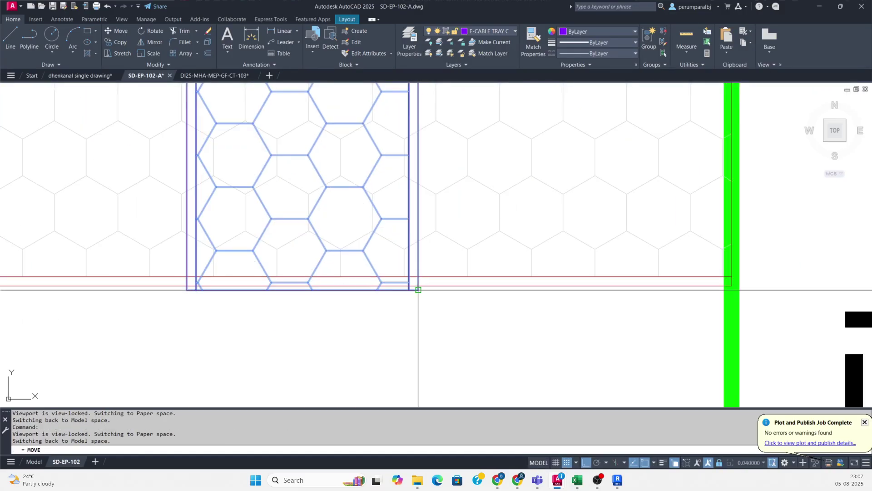
click(418, 290)
scroll(545, 249, down, 5)
scroll(419, 212, up, 5)
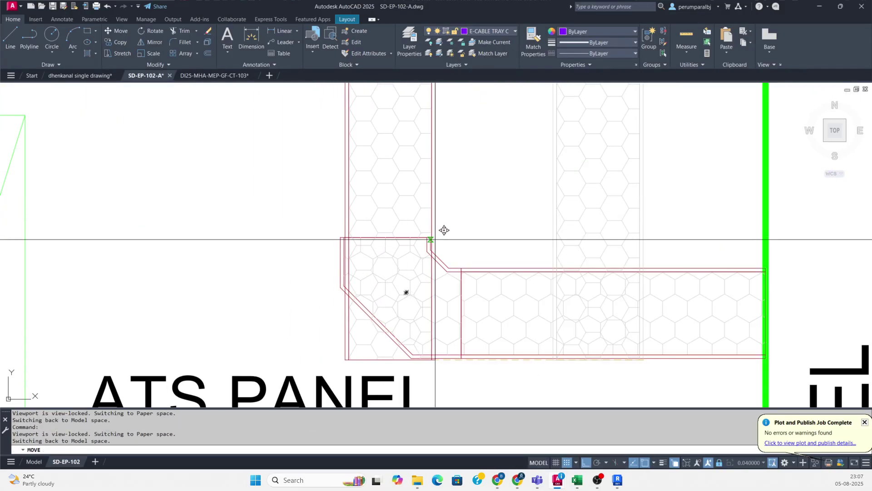
click(422, 236)
scroll(412, 246, down, 5)
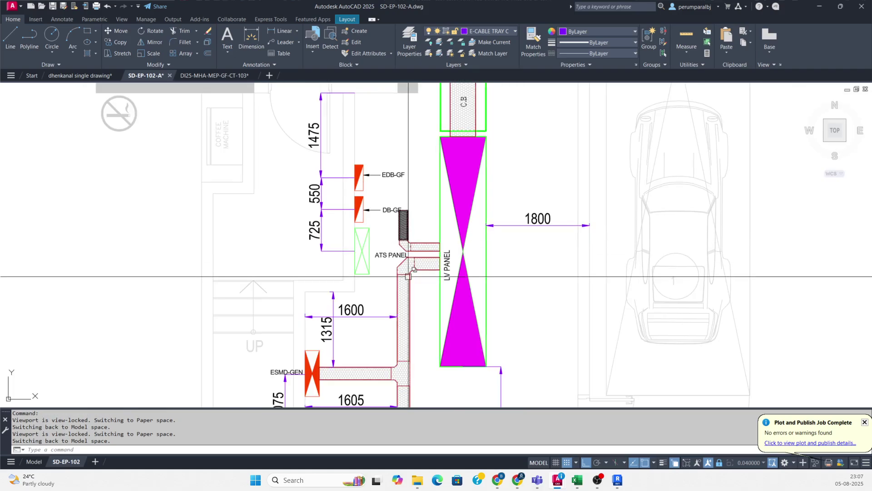
Copy the tee fitting from the ESMD-GEN branch straight up to the top of the vertical tray beside DB-GF.
text(co)
key(Return)
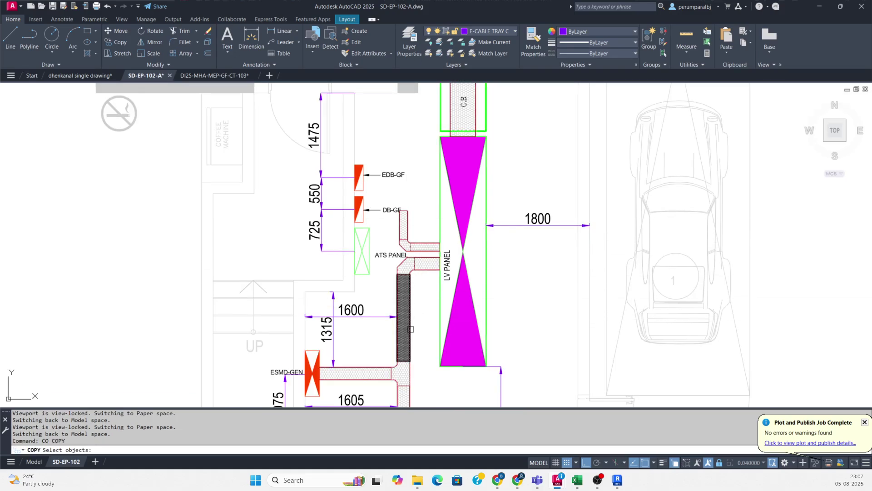
click(411, 376)
key(Return)
click(411, 376)
scroll(415, 189, up, 3)
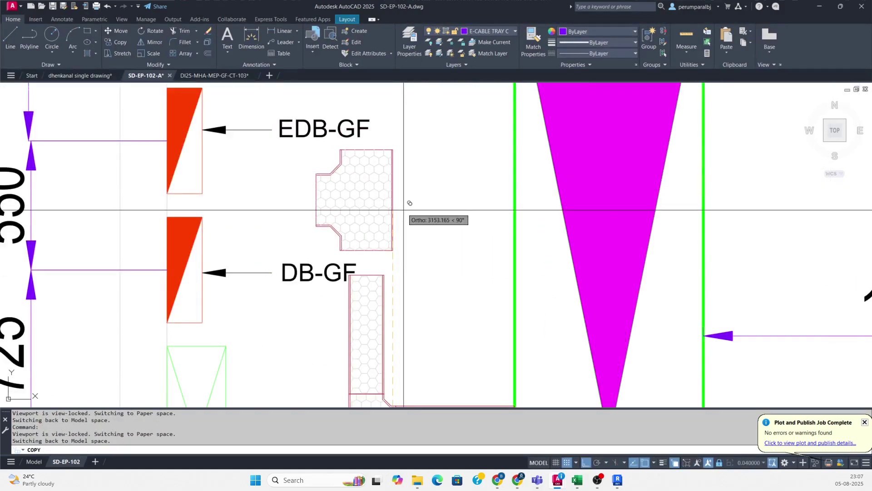
click(396, 262)
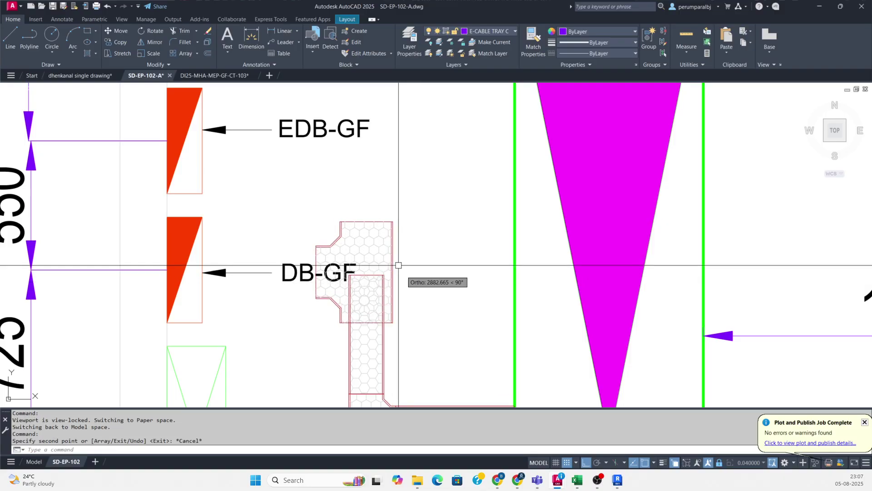
key(Escape)
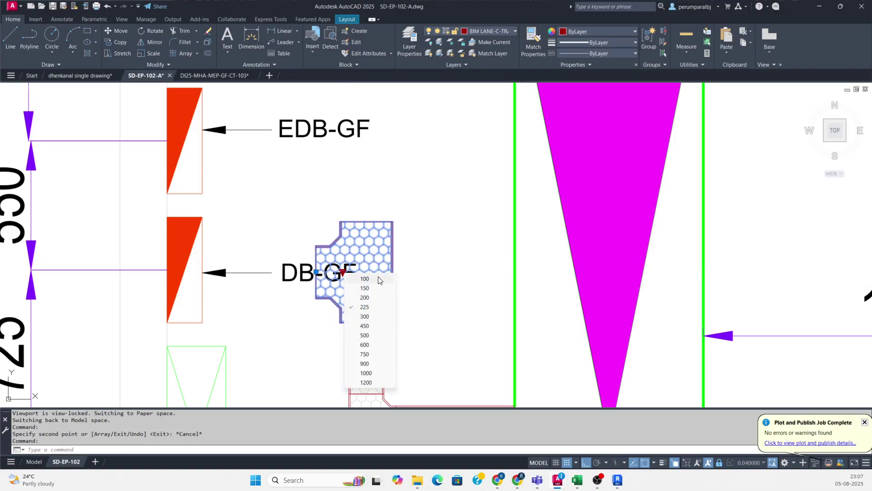
Set the copied tee's width to 150 and move it so its branch lines up with the middle of DB-GF's edge.
click(365, 288)
scroll(310, 268, up, 2)
text(m)
key(Return)
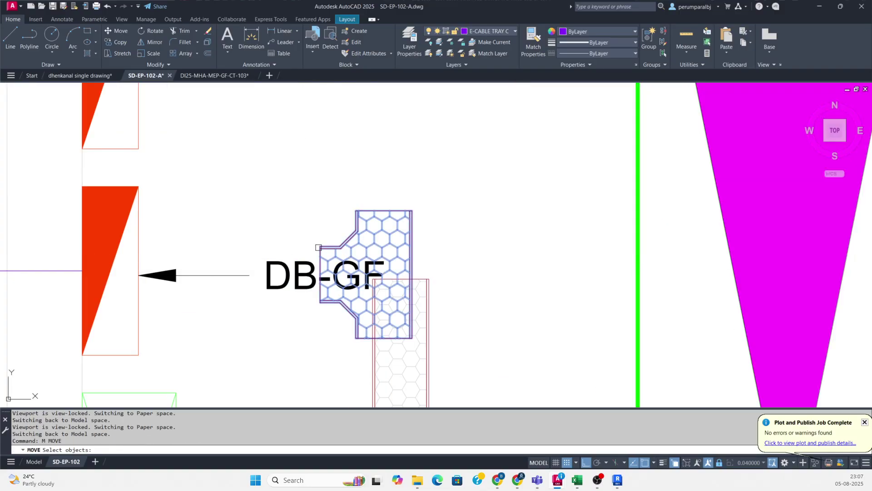
click(316, 273)
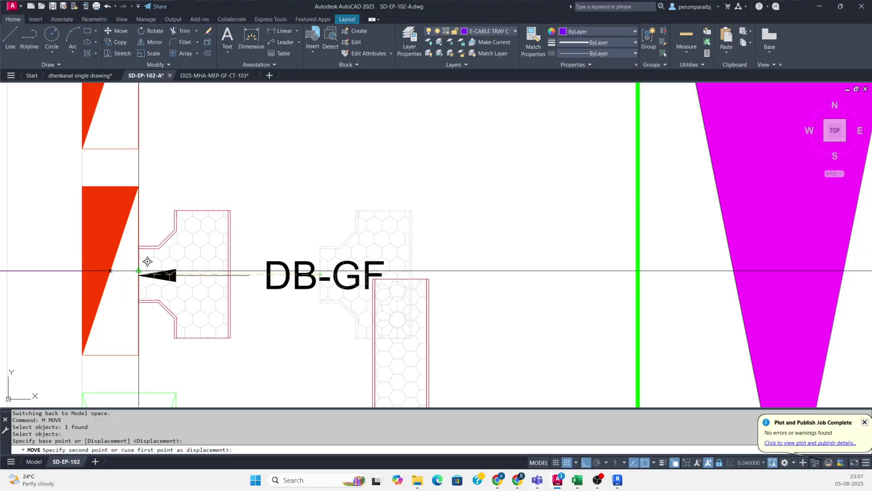
click(139, 273)
Move the 150 tee horizontally from the DB-GF panel so it lines up with the vertical tray.
scroll(238, 246, down, 2)
scroll(241, 298, up, 3)
click(241, 297)
text(m)
key(Return)
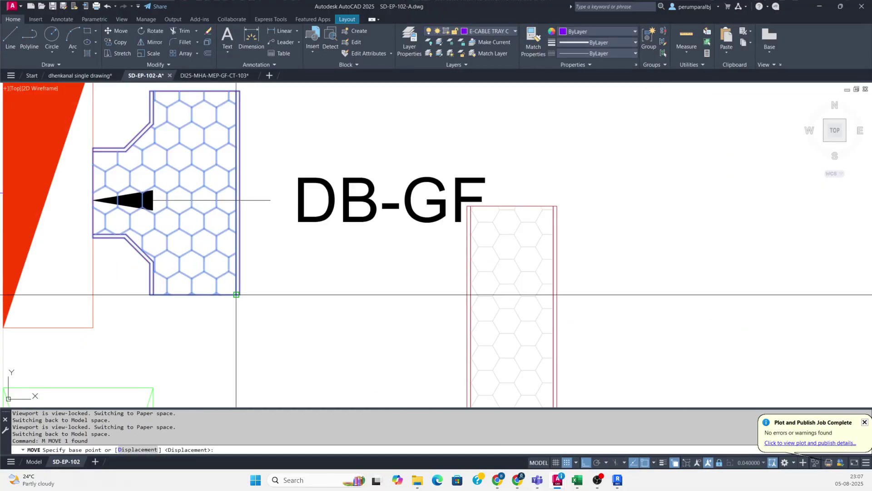
click(240, 294)
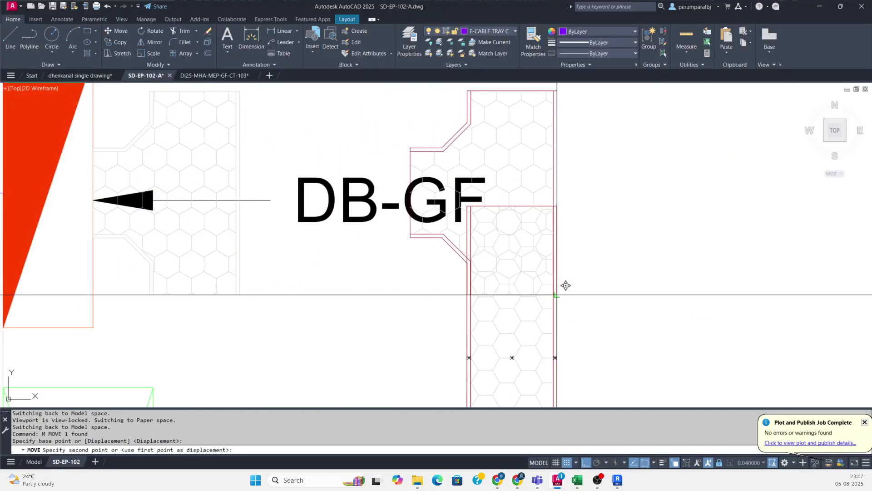
click(557, 294)
key(Escape)
Mirror the vertical 150 tray about its horizontal midline, erasing the source, to swap its stretch end to the top.
click(575, 312)
click(537, 319)
scroll(487, 230, down, 2)
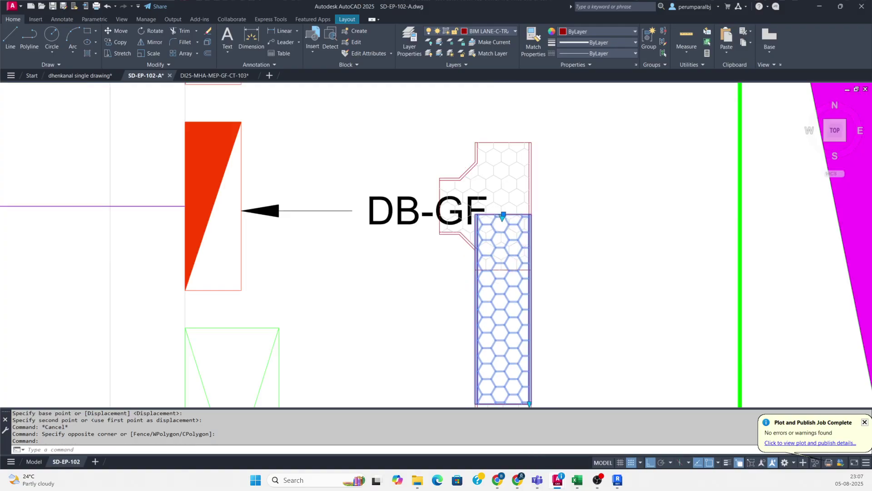
text(mi)
key(Return)
click(496, 279)
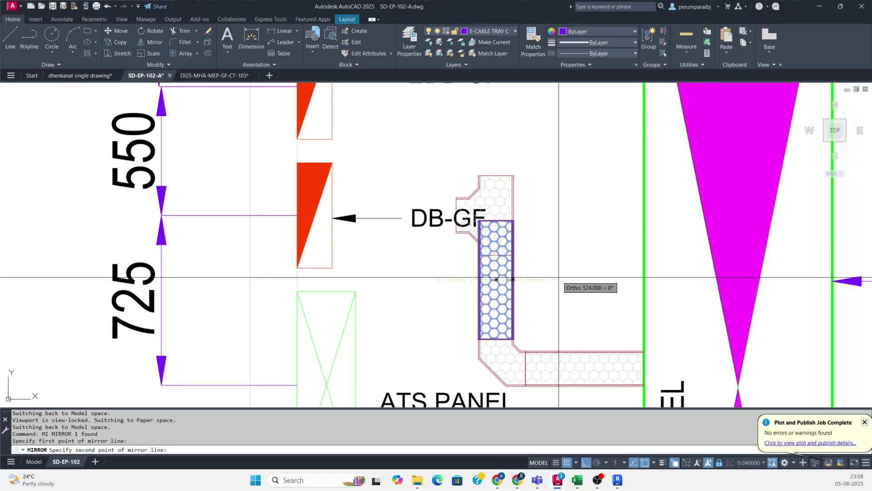
text(y)
key(Return)
scroll(530, 300, up, 2)
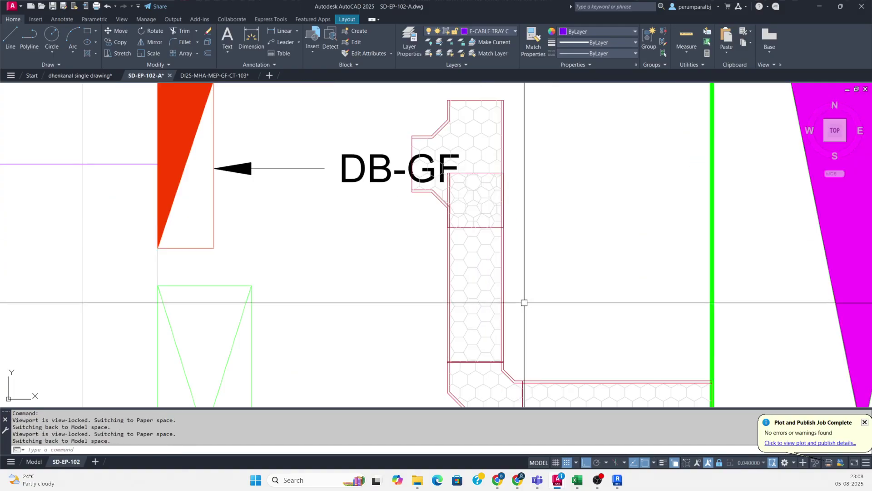
text(m)
key(Return)
click(524, 301)
click(473, 313)
key(Escape)
Shorten the vertical tray so its upper end meets the lower end of the DB-GF tee.
click(475, 361)
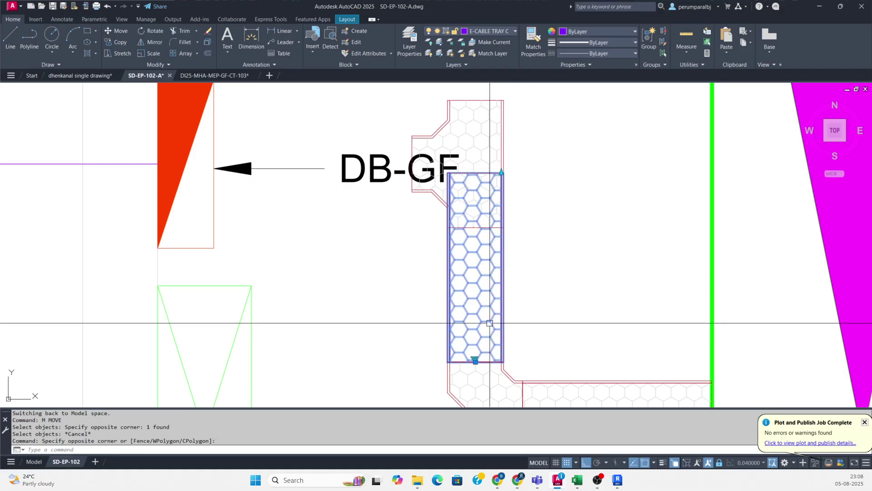
click(502, 172)
scroll(514, 225, up, 3)
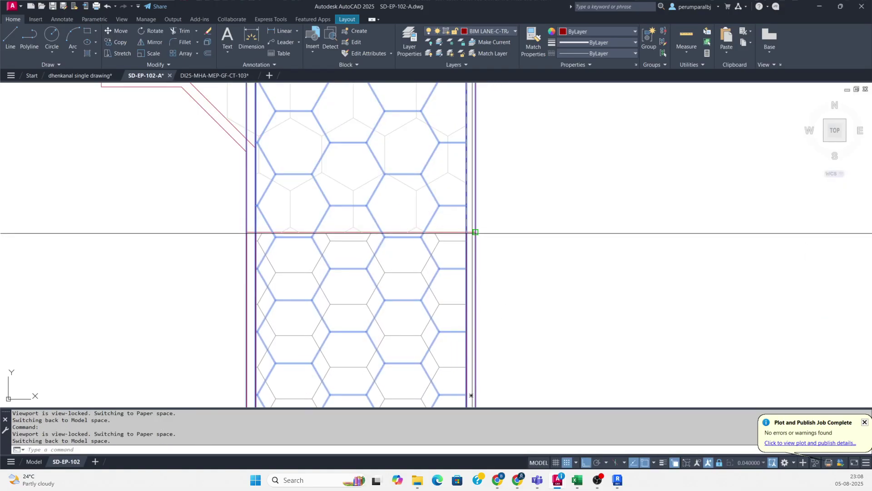
click(474, 232)
scroll(505, 231, down, 2)
scroll(435, 246, down, 4)
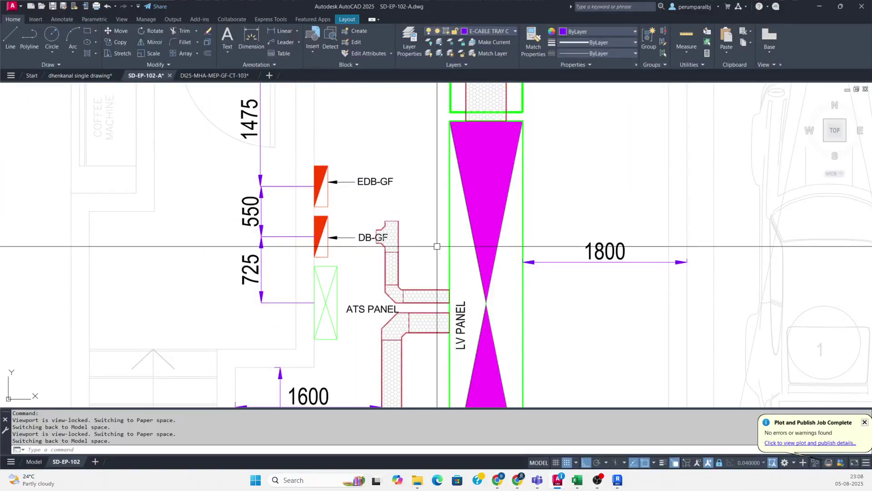
Copy the horizontal 150 tray beside LV PANEL onto the DB-GF tee's branch opening.
middle_drag(393, 260, 423, 241)
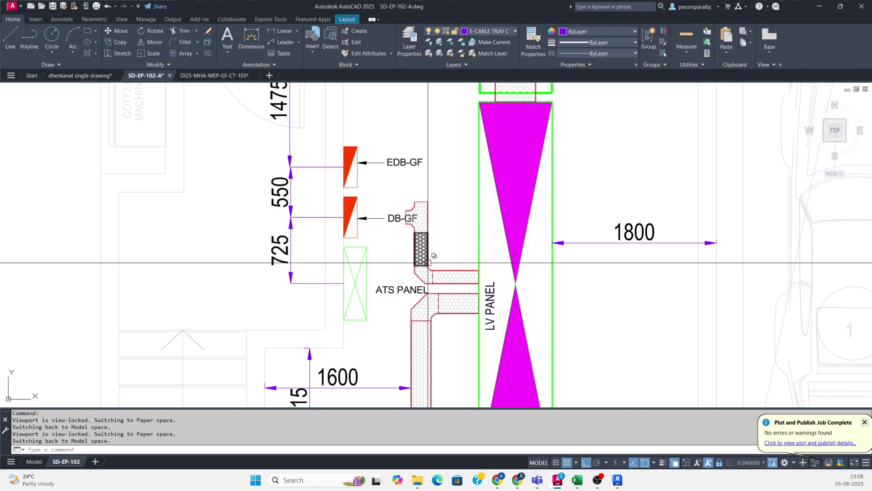
scroll(476, 272, up, 6)
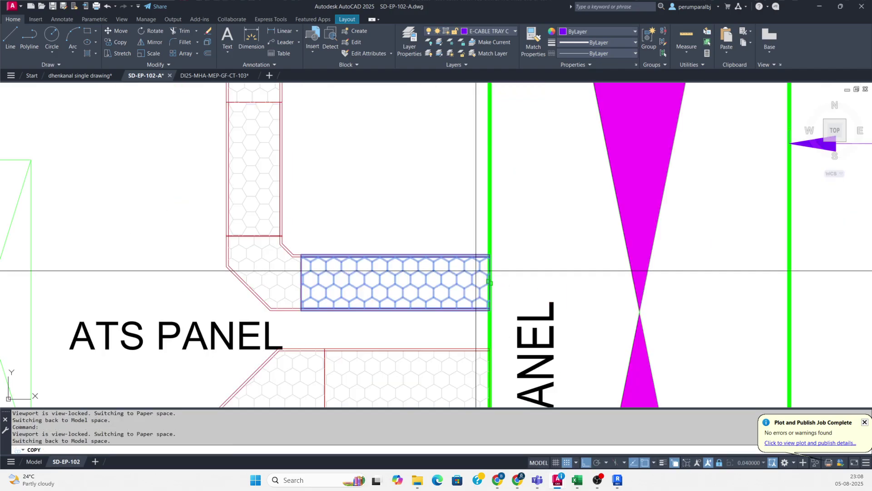
scroll(489, 254, down, 6)
scroll(446, 203, up, 6)
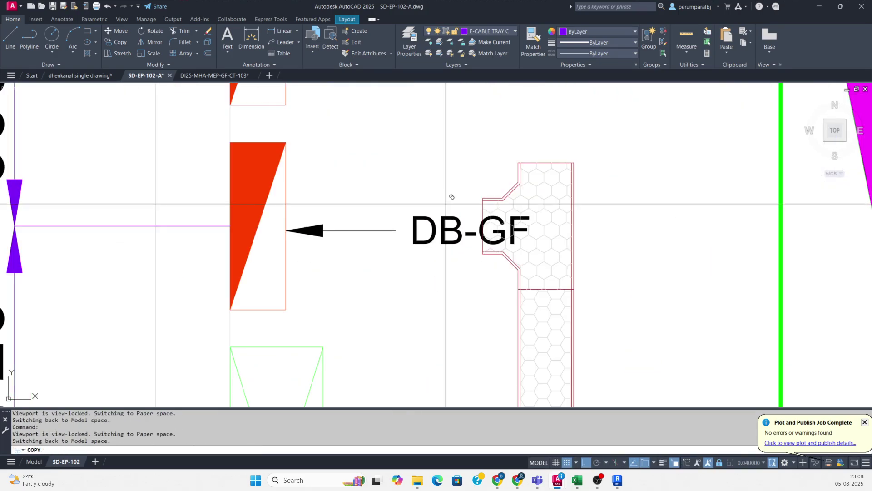
click(482, 200)
key(Escape)
scroll(374, 247, down, 5)
scroll(355, 245, up, 5)
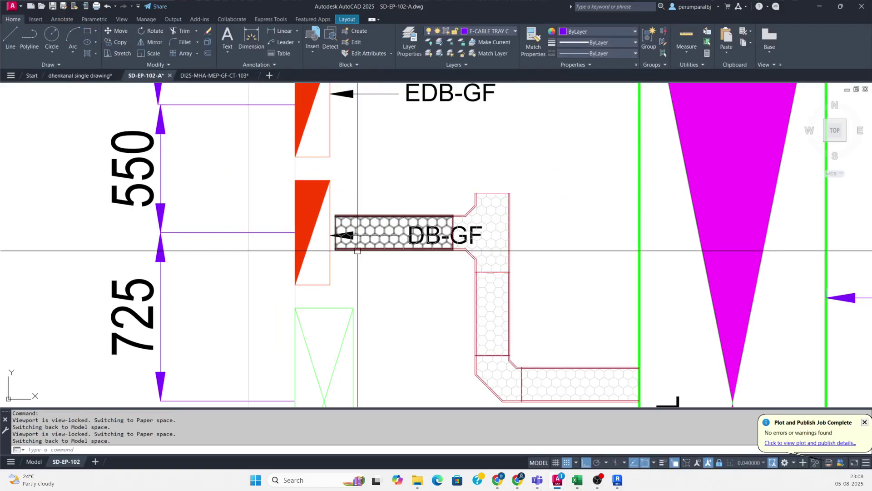
Stretch the copied horizontal tray's free end to the edge of the DB-GF panel.
click(342, 251)
scroll(342, 252, up, 2)
key(Escape)
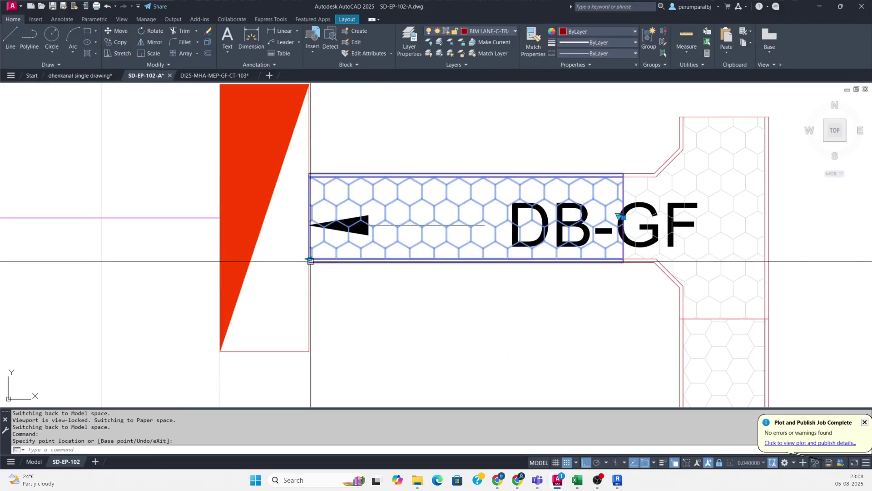
scroll(338, 268, down, 5)
scroll(415, 263, down, 3)
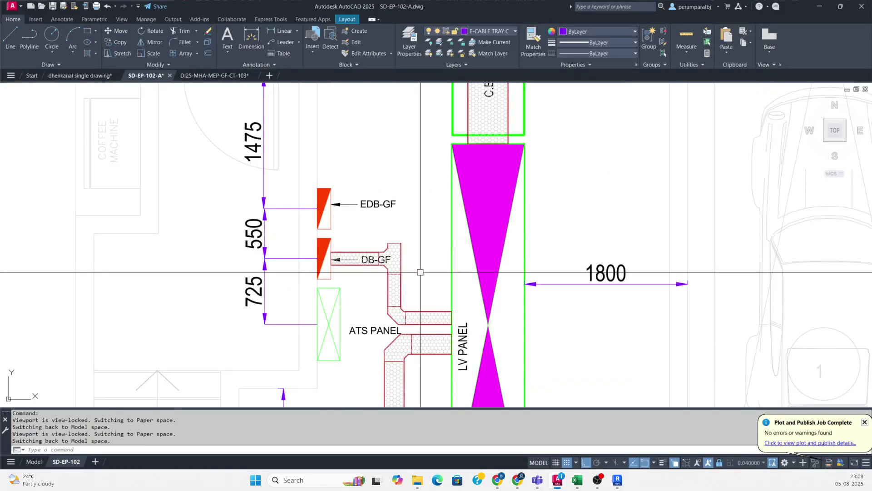
Mirror the vertical 150 tray and its elbow upward, keeping the originals, to place a copy near EDB-GF.
key(Return)
scroll(403, 293, up, 2)
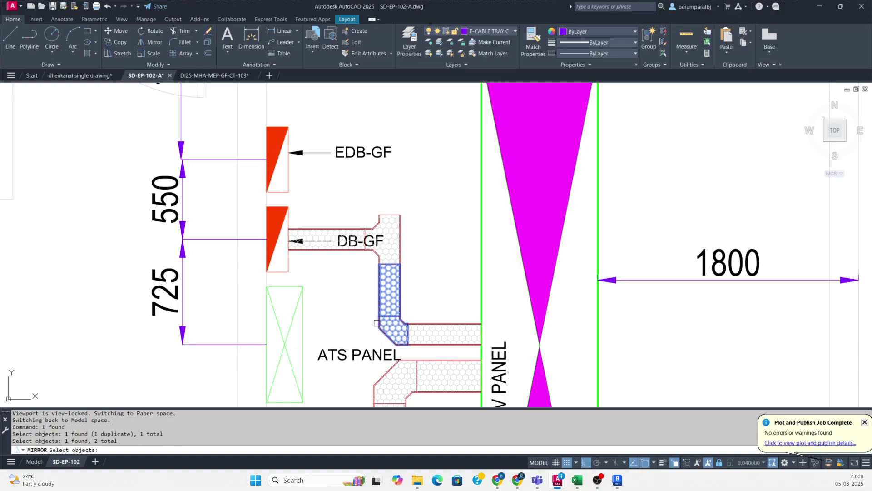
key(Escape)
scroll(400, 204, down, 5)
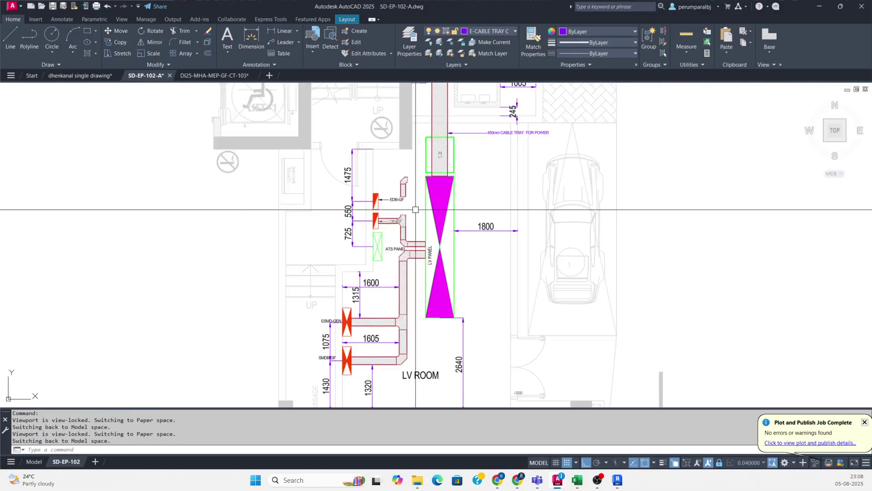
Mirror the upper elbow and tray about a vertical axis, erasing the source, so the elbow opens toward EDB-GF.
scroll(416, 198, up, 5)
text(MI)
key(Return)
click(401, 140)
click(349, 178)
key(Return)
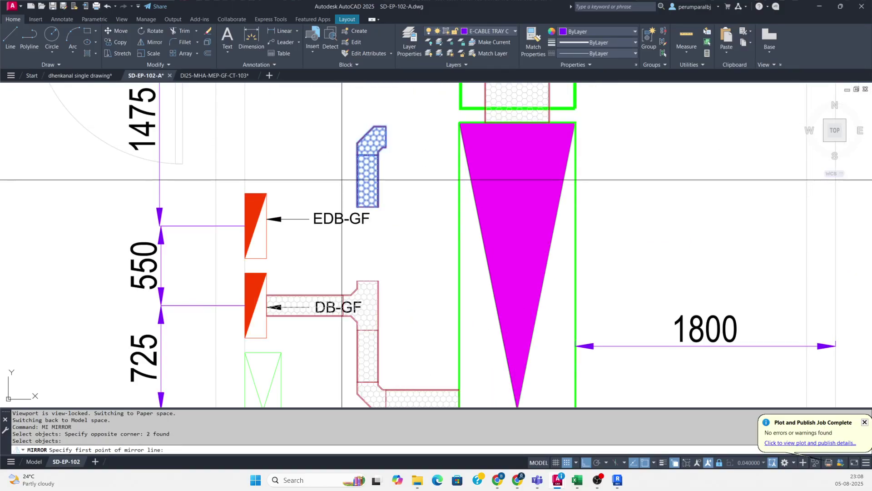
click(343, 179)
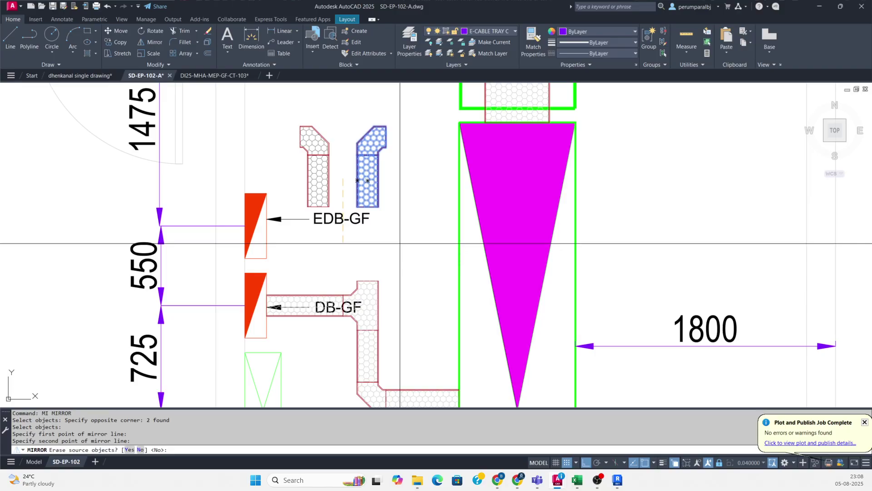
text(Y)
key(Escape)
Move the upper elbow and tray so the elbow's open end sits at the middle of EDB-GF's edge.
key(Return)
scroll(295, 138, up, 2)
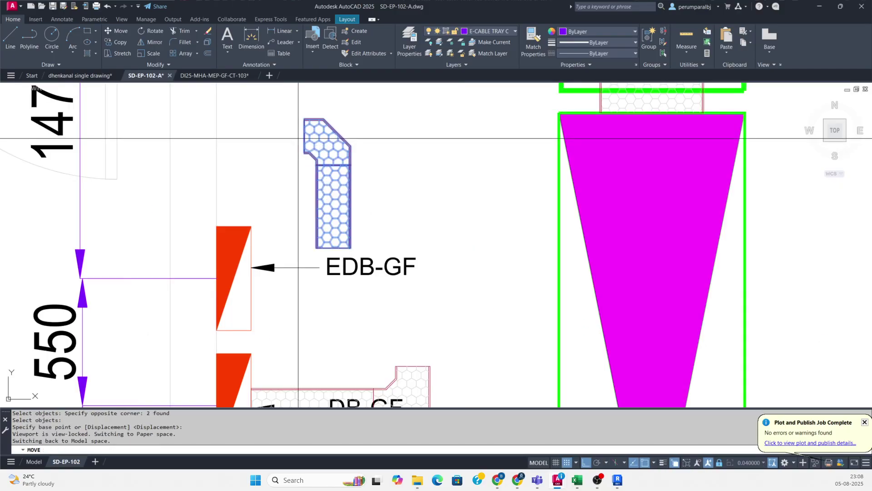
click(305, 135)
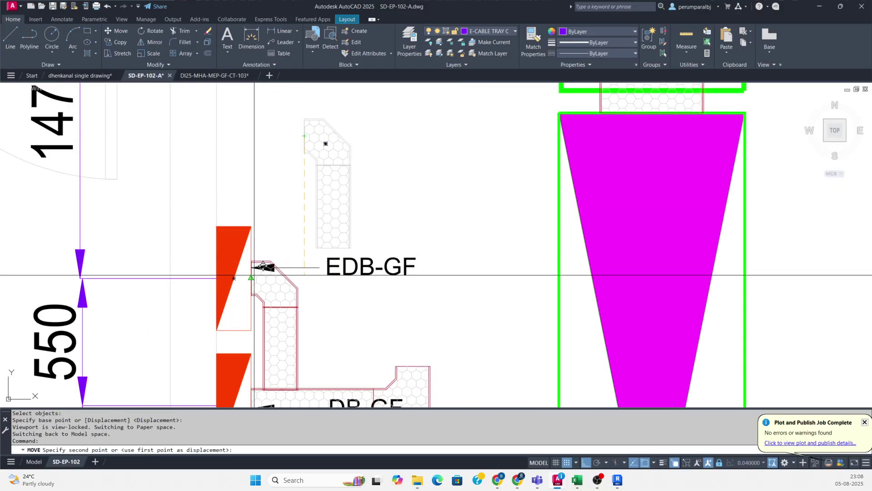
middle_drag(291, 269, 324, 147)
Move the elbow and tray horizontally from EDB-GF so they line up with the DB-GF tee's upper end.
text(m)
key(Return)
click(347, 179)
click(313, 204)
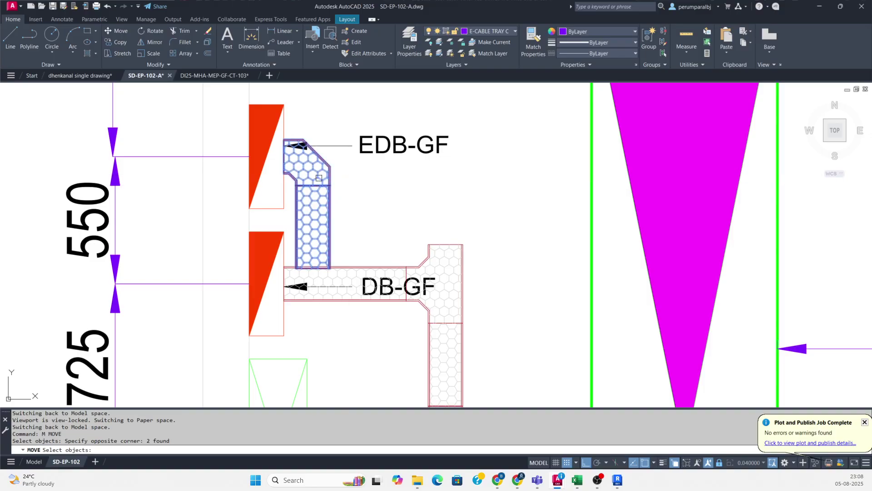
key(Return)
scroll(334, 272, up, 3)
scroll(556, 100, down, 3)
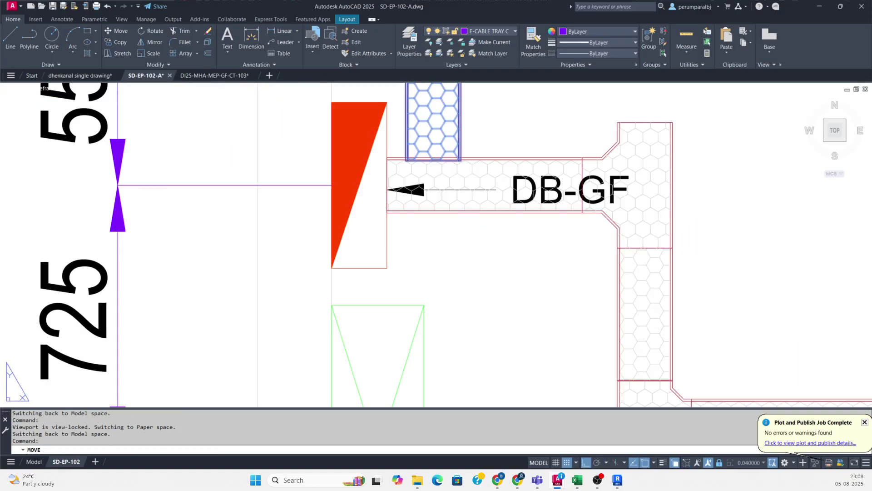
click(461, 160)
middle_drag(569, 149, 396, 186)
scroll(492, 196, up, 2)
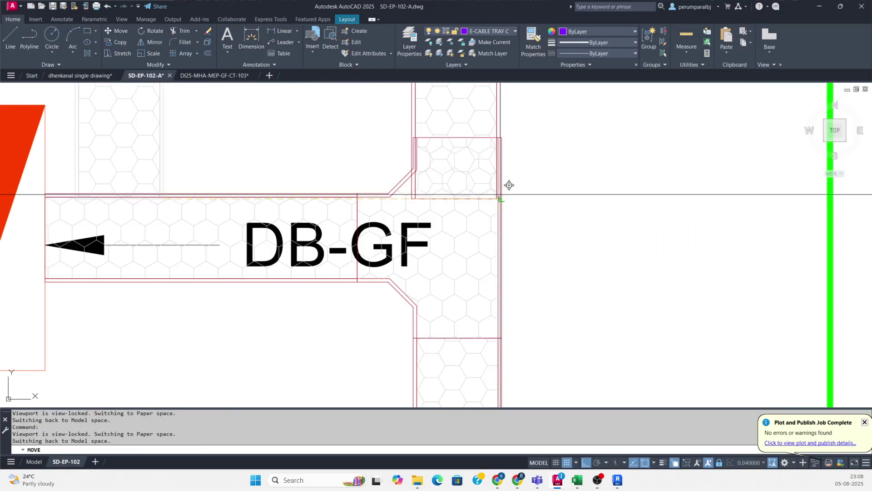
scroll(511, 189, down, 4)
key(Escape)
Shorten the upper vertical tray so its lower end meets the top of the DB-GF tee.
drag(495, 153, 471, 188)
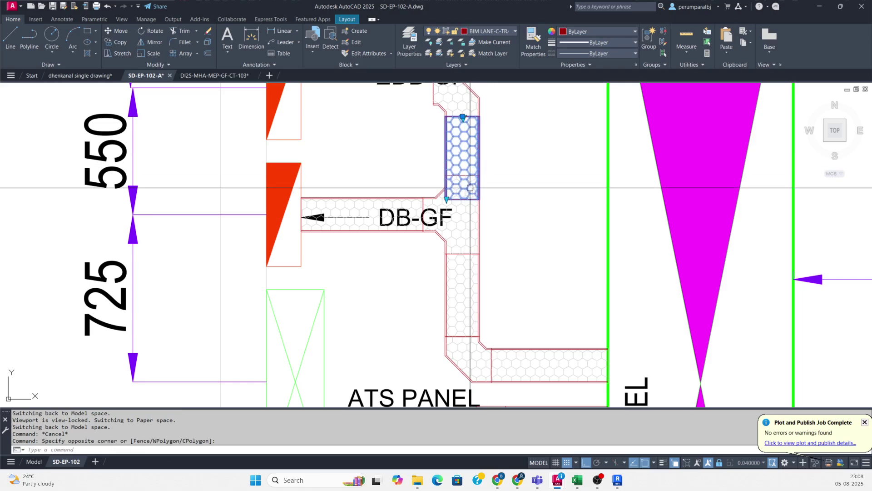
scroll(447, 199, up, 2)
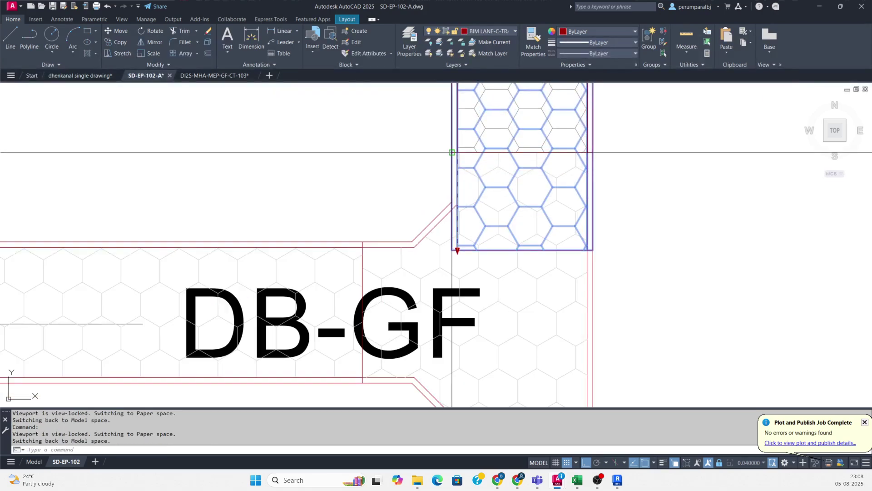
key(Escape)
scroll(447, 199, down, 2)
Copy the horizontal DB-GF tray up to the open end of the elbow beside EDB-GF.
scroll(394, 214, down, 2)
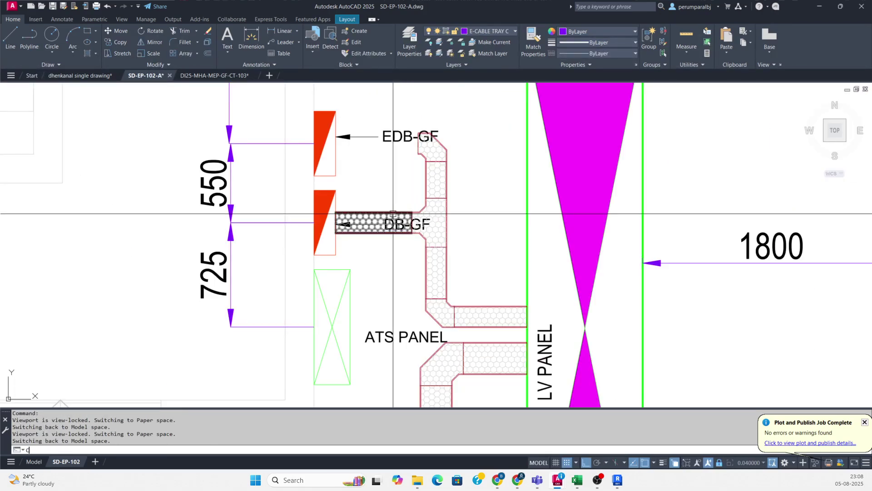
key(Return)
click(385, 215)
key(Return)
scroll(402, 222, up, 5)
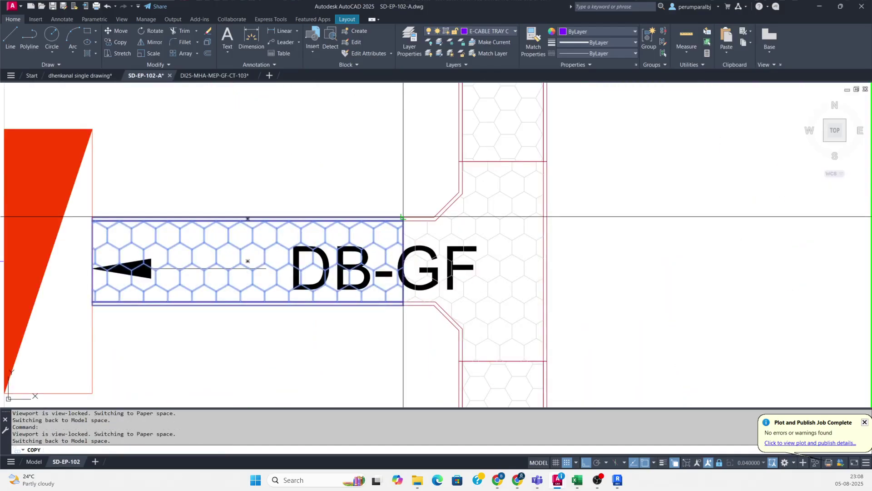
click(402, 230)
scroll(403, 230, down, 5)
scroll(405, 150, up, 5)
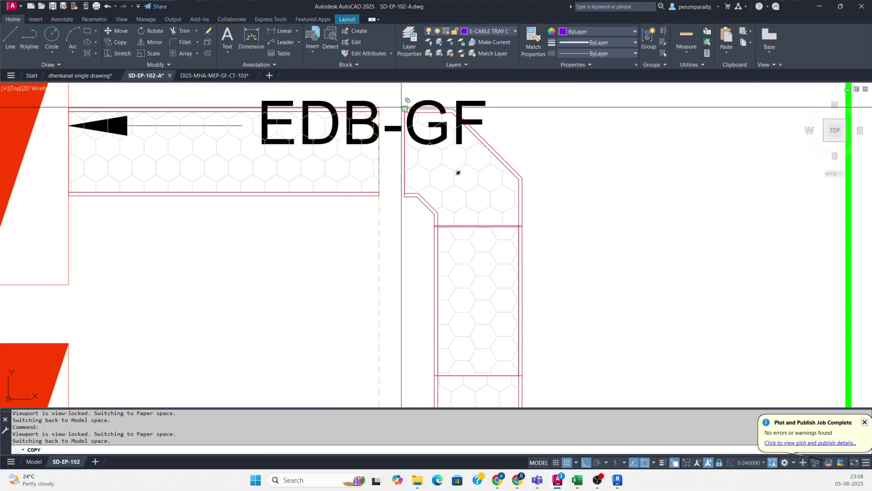
click(404, 109)
key(Escape)
key(Escape)
scroll(397, 173, down, 2)
Stretch the copied tray's free end to the edge of the EDB-GF panel.
click(328, 183)
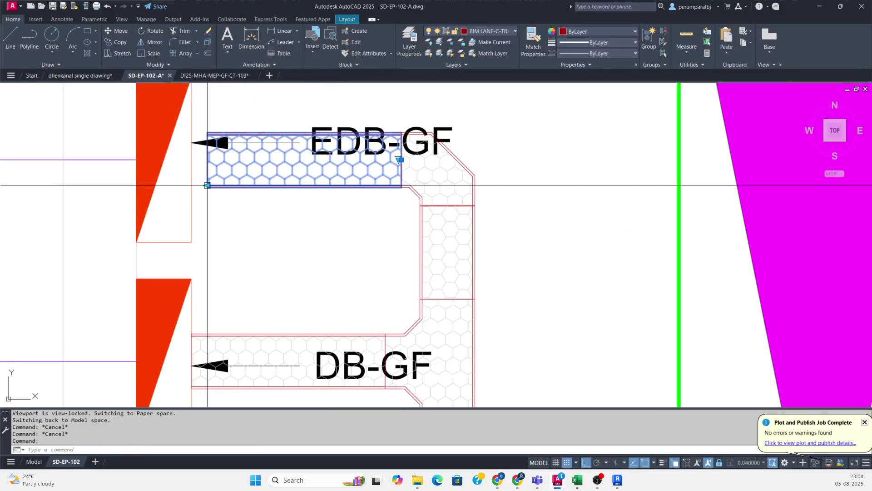
click(207, 185)
click(192, 185)
key(Escape)
middle_drag(238, 177, 273, 218)
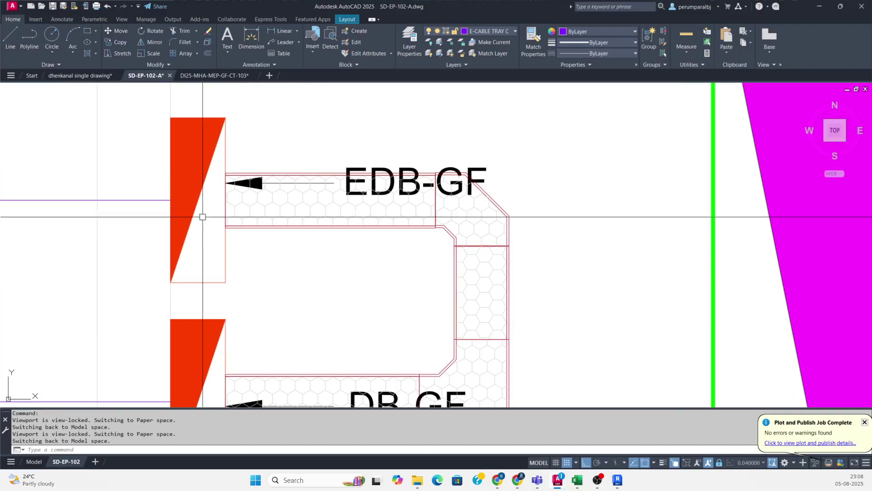
Move the EDB-GF label and its leader straight up, clear of the cable tray.
text(m)
key(Return)
click(146, 160)
click(529, 206)
key(Return)
click(559, 187)
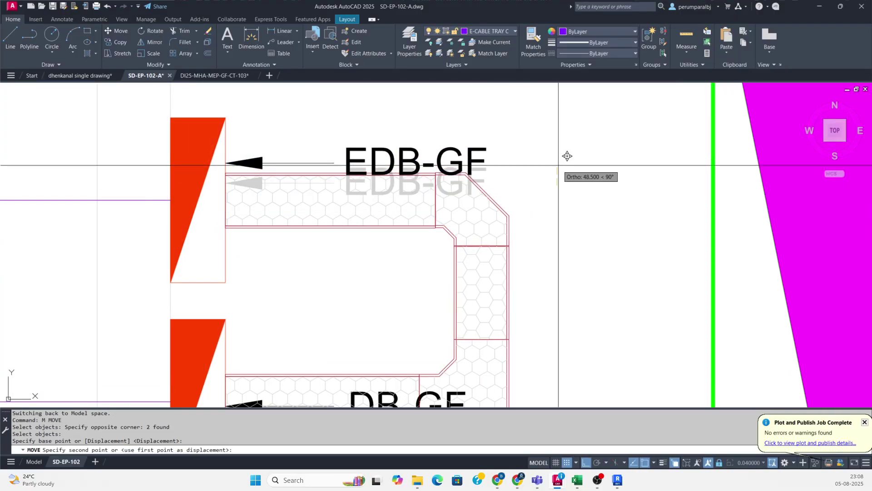
click(558, 140)
scroll(391, 190, down, 4)
scroll(357, 243, up, 4)
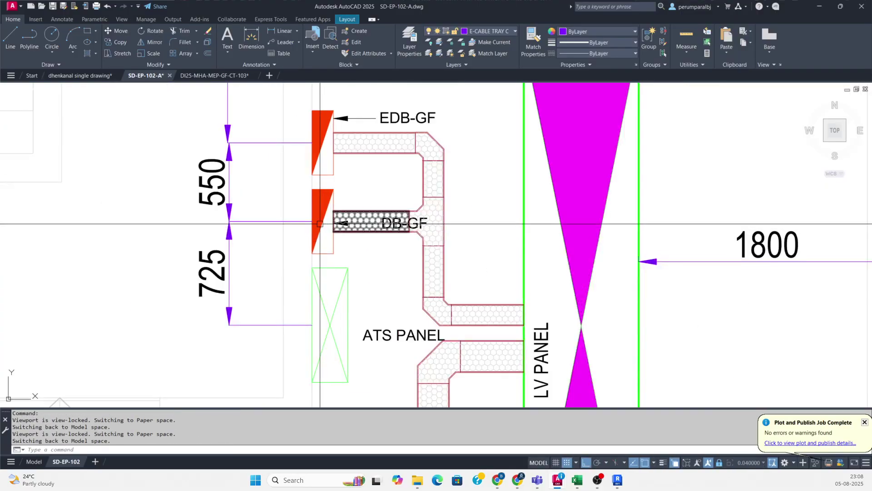
Erase the leader arrow that lies across the cable tray beside the DB-GF panel.
key(Escape)
scroll(339, 216, up, 3)
text(e)
key(Return)
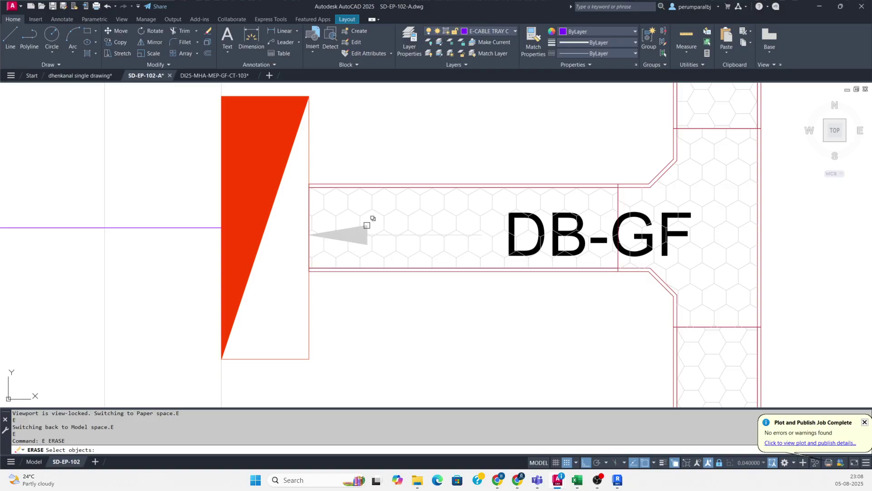
Move the DB-GF label off its cable tray to just above it, close beside the panel.
text(m)
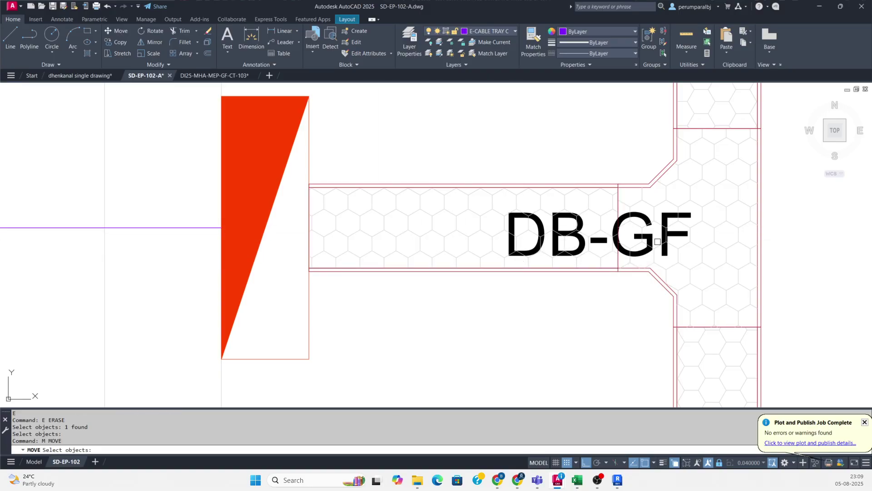
scroll(642, 254, up, 2)
click(642, 253)
key(Return)
click(614, 252)
scroll(610, 270, down, 4)
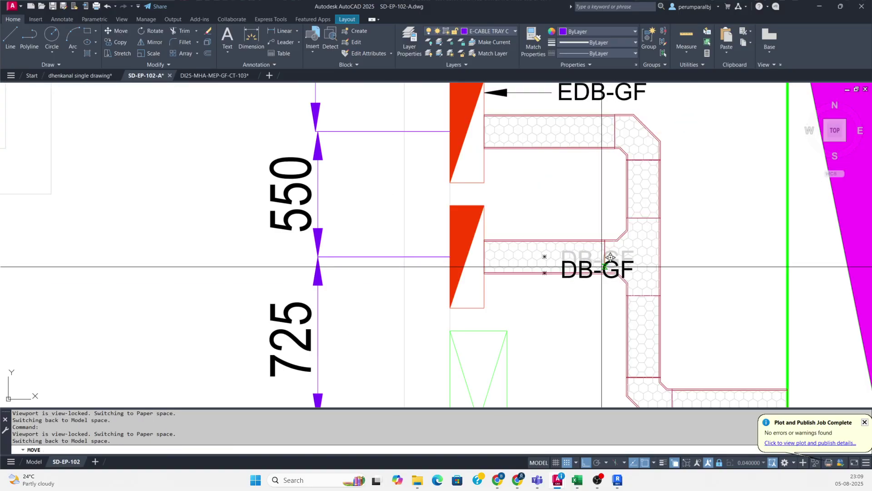
scroll(610, 257, down, 4)
scroll(568, 245, up, 3)
scroll(522, 227, down, 3)
key(Escape)
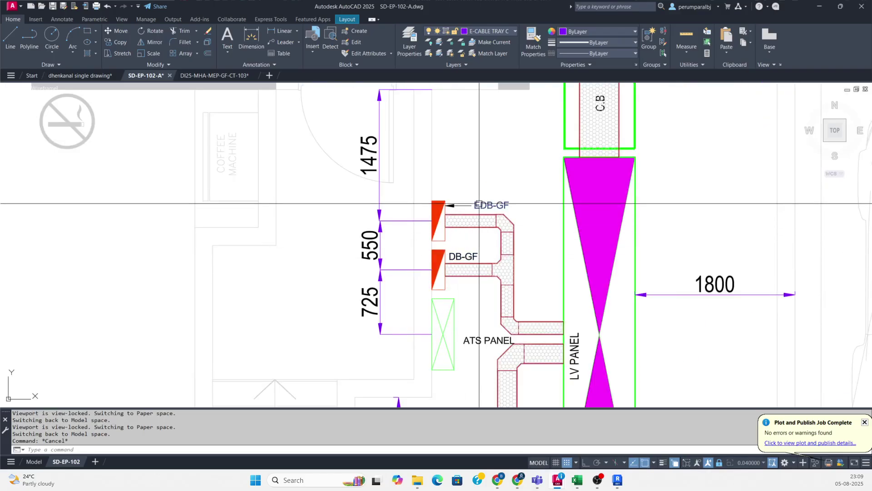
Erase the leader arrow between the EDB-GF label and its panel.
scroll(479, 204, up, 2)
text(we)
key(Return)
key(Escape)
text(e)
key(Return)
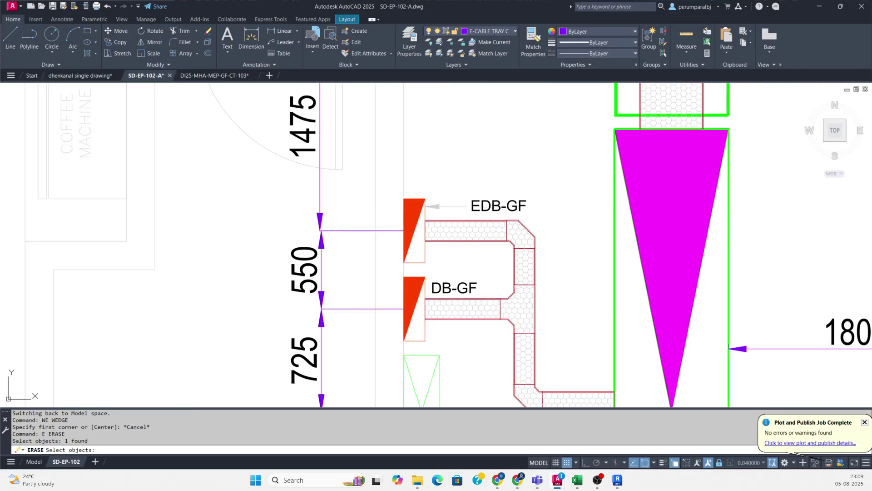
key(Return)
Move the EDB-GF label horizontally toward its panel, above the upper cable tray.
scroll(475, 210, up, 2)
text(m)
click(532, 207)
key(Return)
click(548, 171)
click(485, 175)
scroll(384, 207, down, 2)
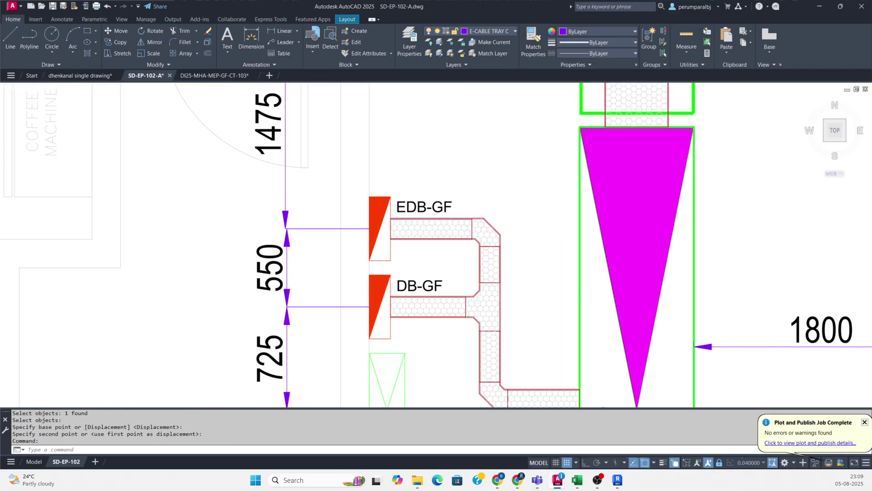
Copy the "450mm CABLE TRAY FOR POWER" text to the open area left of the DB-GF panel's dimensions.
scroll(364, 231, down, 3)
middle_drag(419, 252, 394, 218)
middle_drag(379, 296, 392, 220)
middle_drag(372, 274, 396, 315)
middle_drag(425, 278, 432, 311)
text(co)
key(Return)
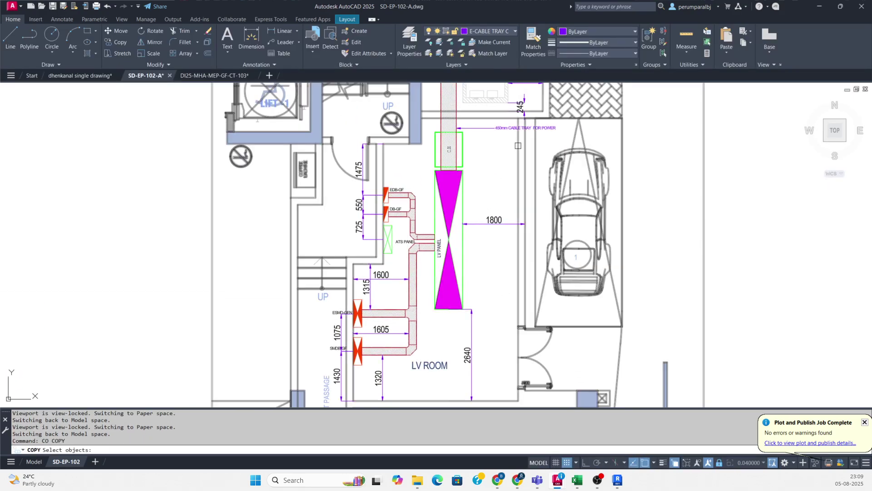
scroll(324, 220, up, 4)
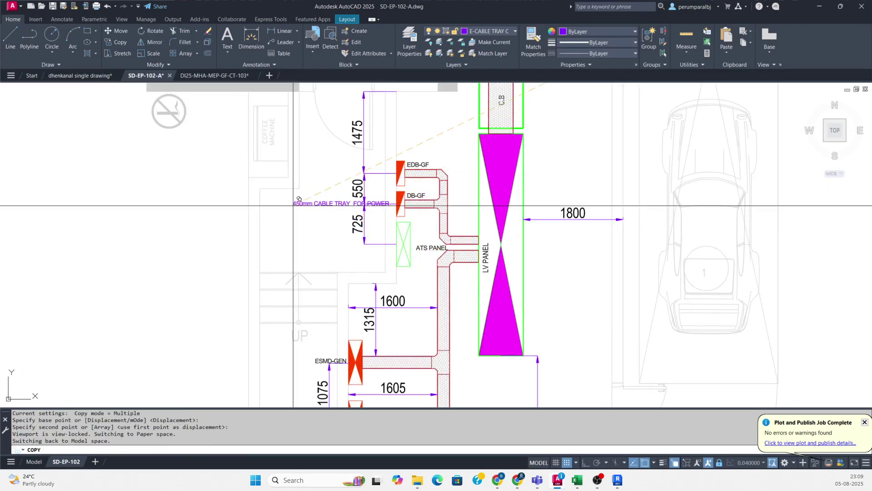
key(Escape)
Edit the copied text to read "150mm CABLE TRAY FOR POWER".
text(ed)
key(Return)
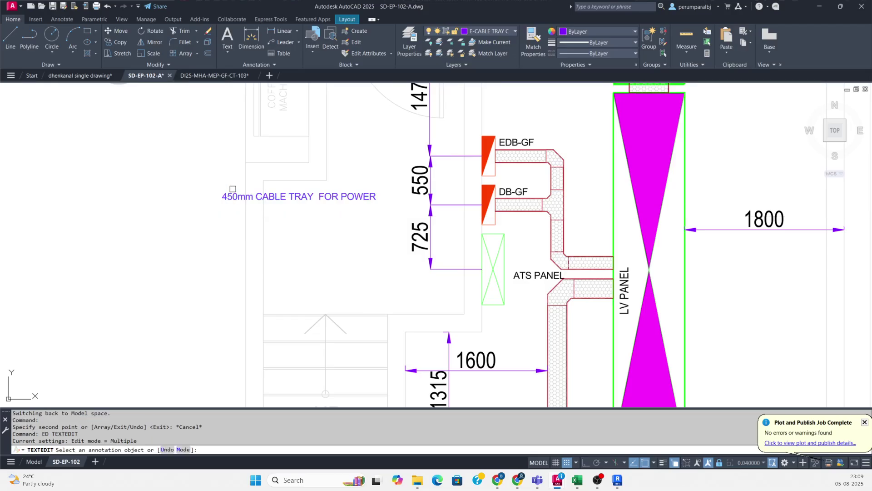
scroll(227, 196, up, 4)
click(226, 198)
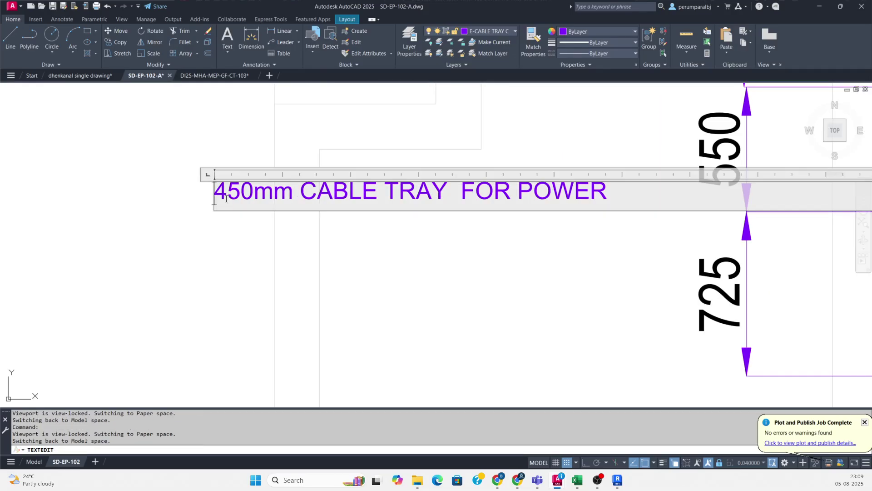
drag(218, 198, 215, 197)
text(1)
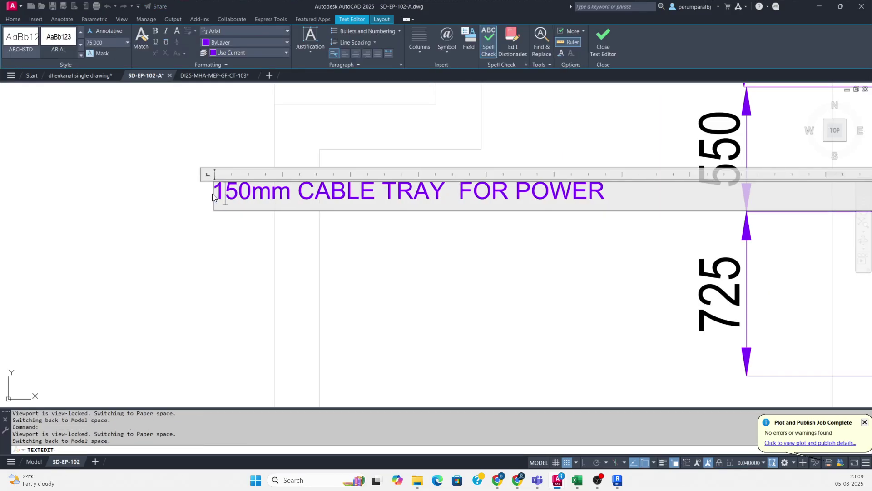
click(433, 290)
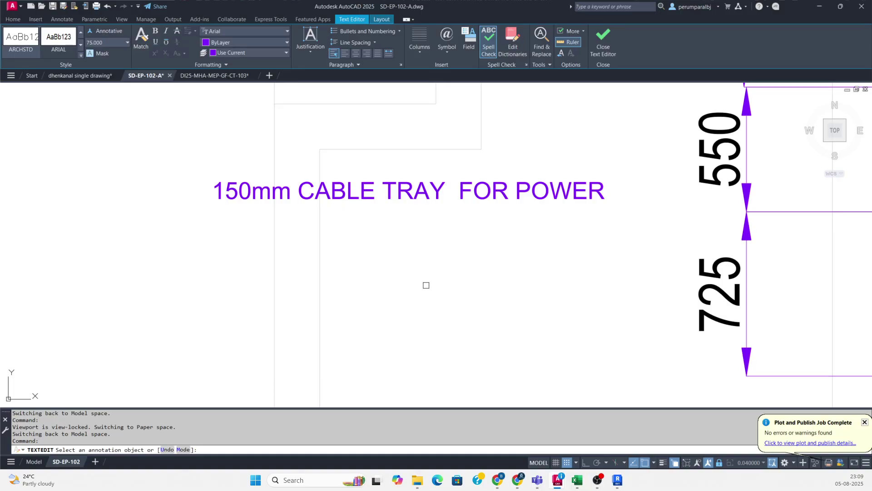
Draw a horizontal leader from the vertical tray below the DB-GF tee out to below the 150mm cable tray text.
scroll(427, 284, down, 2)
middle_drag(575, 273, 462, 233)
text(l)
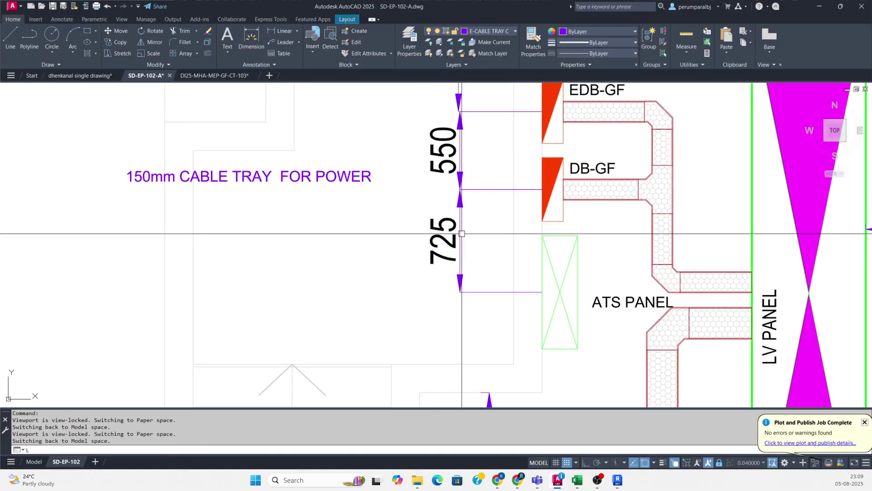
text(e)
key(Return)
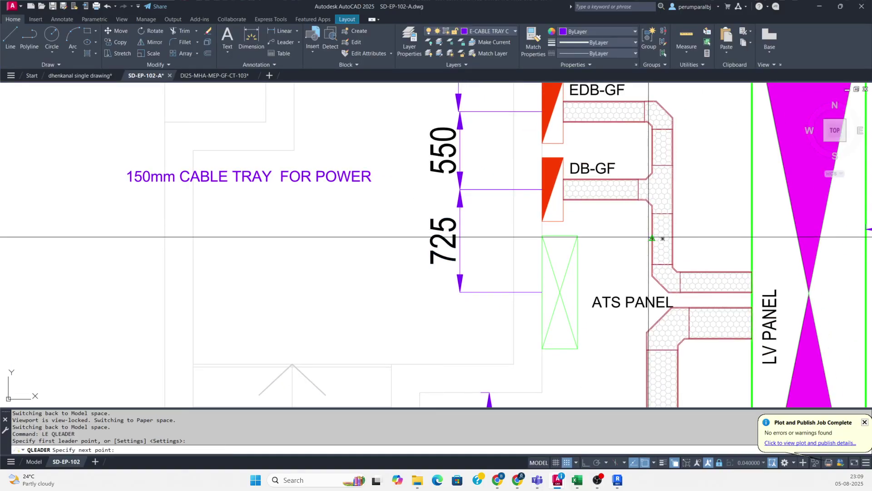
key(F8)
click(290, 239)
key(Escape)
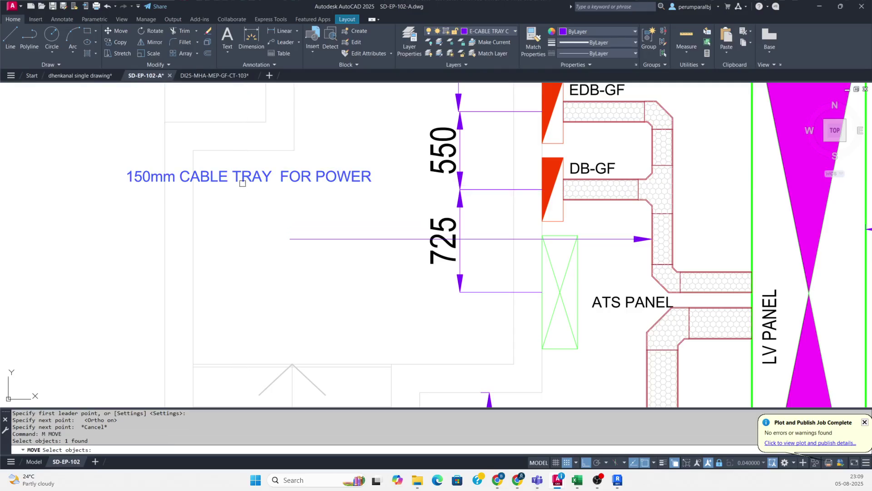
Move the "150mm CABLE TRAY FOR POWER" text straight down into line with its leader.
key(Return)
click(243, 182)
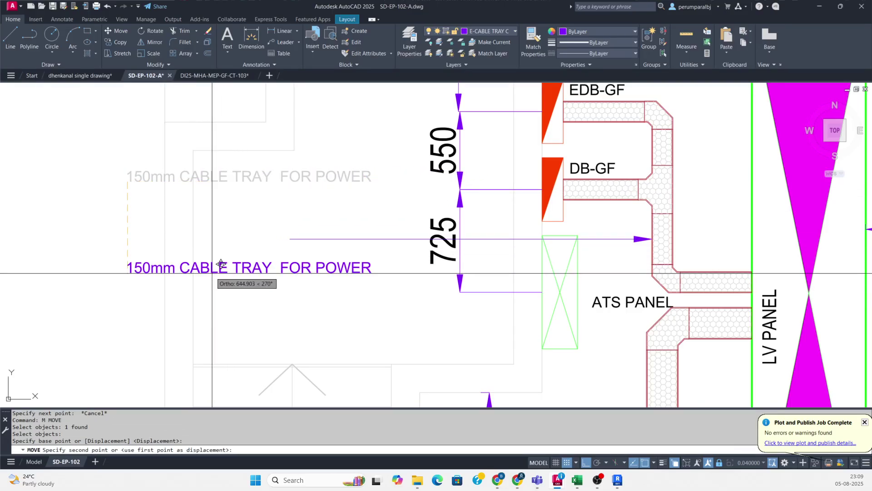
click(212, 273)
key(Escape)
text(m)
key(Return)
click(379, 253)
click(352, 293)
key(Return)
click(389, 297)
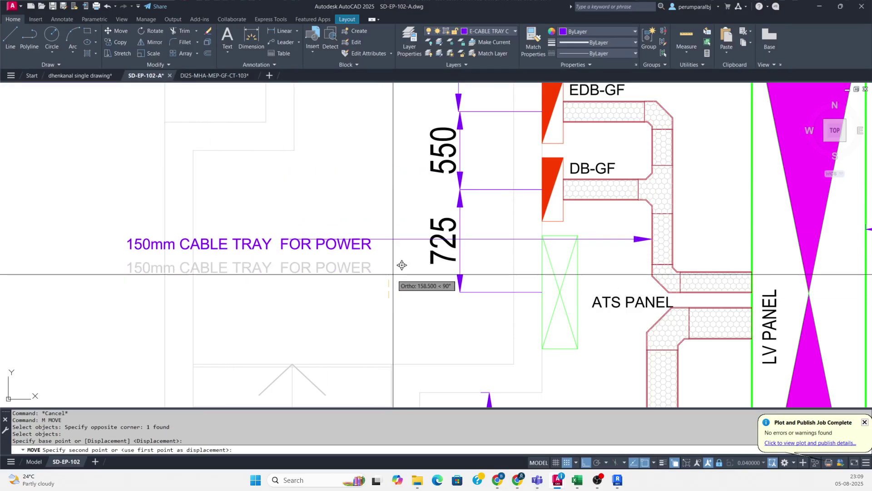
click(393, 272)
Stretch the leader's tail back horizontally to the end of the 150mm cable tray text, leaving the text in place.
text(s)
key(Return)
click(362, 274)
click(212, 208)
shift+click(256, 190)
shift+click(226, 276)
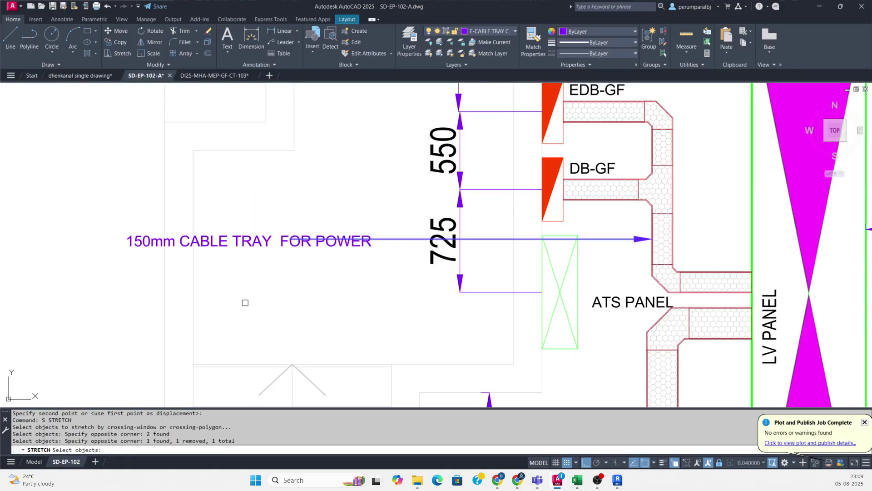
key(Return)
click(282, 294)
click(368, 291)
scroll(266, 240, down, 4)
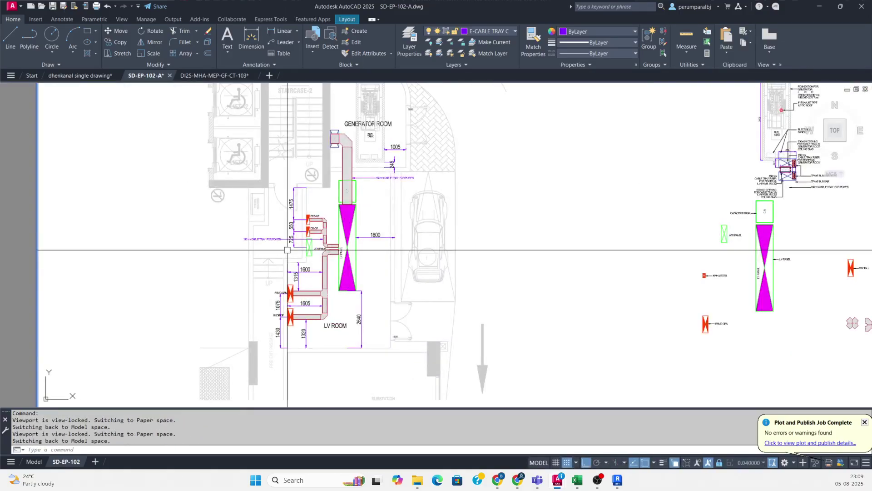
Switch to paper space and stretch the viewport's right edge inward to crop out the spare symbols beside the plan.
scroll(312, 214, down, 2)
double_click(776, 278)
key(Escape)
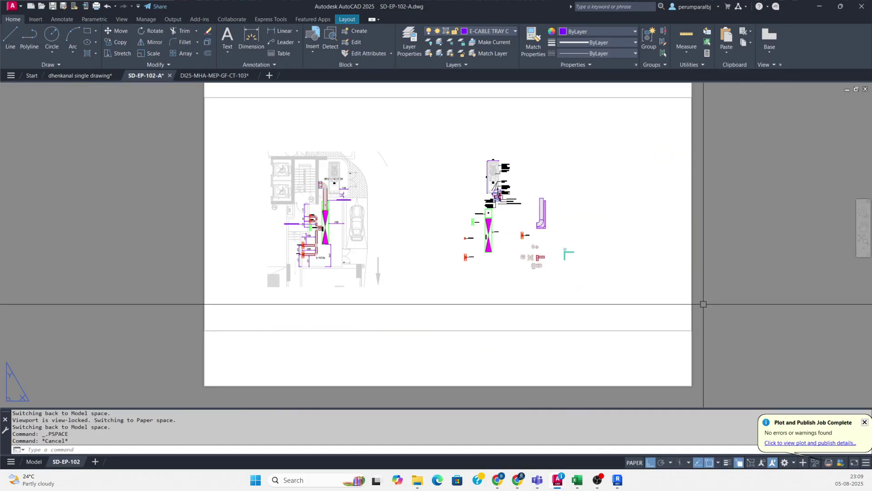
text(s)
key(Return)
click(703, 304)
click(654, 353)
key(Return)
click(691, 330)
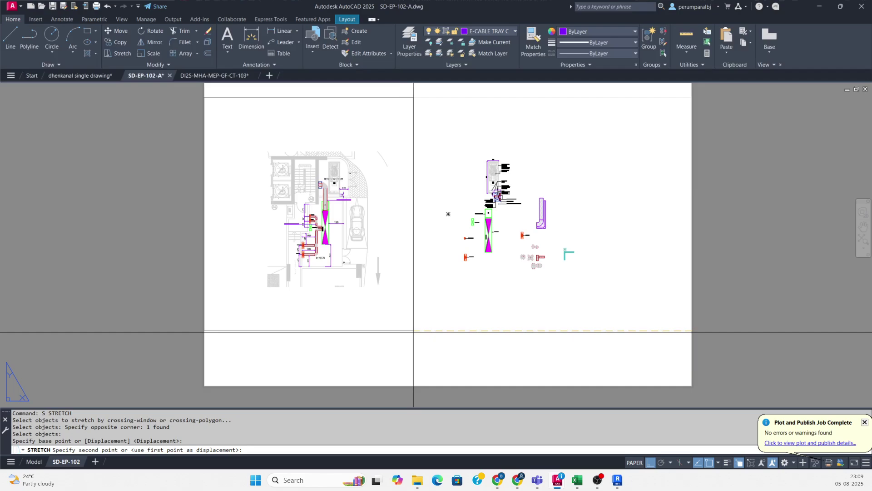
click(390, 330)
key(Escape)
Stretch the viewport's left edge inward, closer to the floor plan.
text(s)
key(Return)
click(248, 341)
click(194, 312)
key(Return)
click(292, 353)
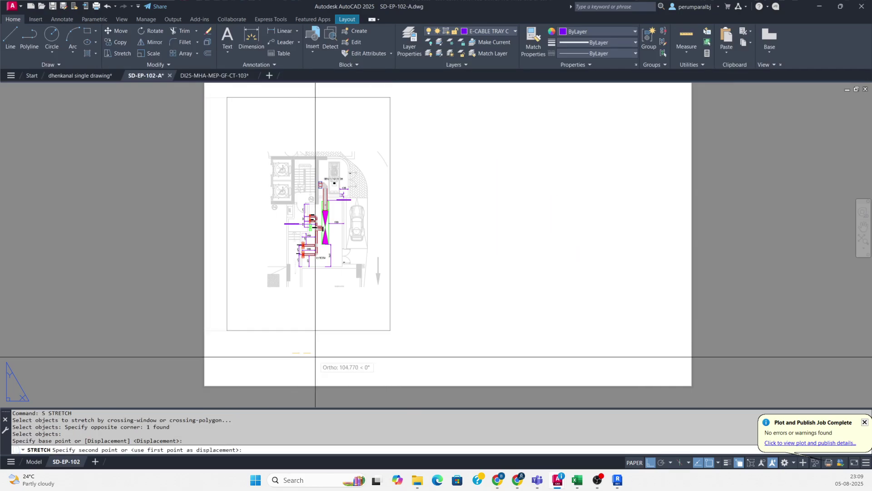
click(334, 353)
Stretch the viewport's top edge down toward the floor plan.
middle_drag(439, 193, 442, 244)
text(s)
key(Return)
click(419, 138)
click(362, 185)
key(Return)
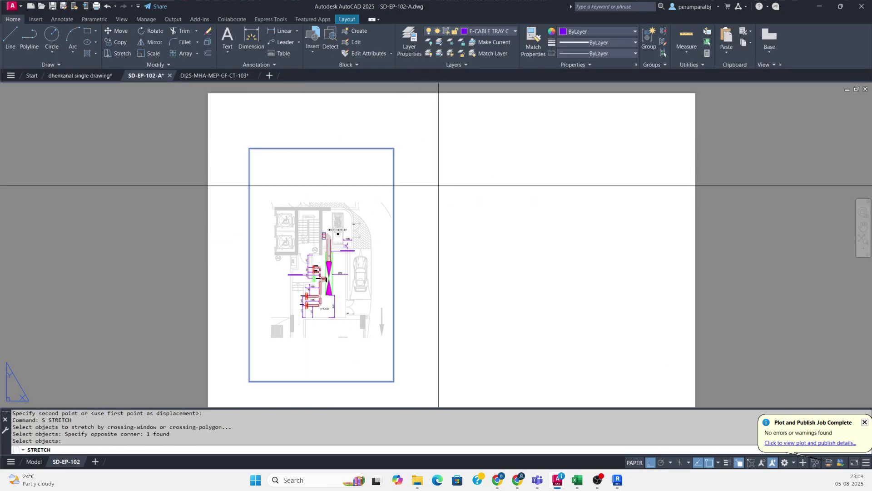
key(Return)
click(439, 185)
click(444, 227)
Stretch the viewport's bottom edge up to just below the LV room.
middle_drag(394, 293, 454, 185)
text(s)
key(Return)
click(514, 235)
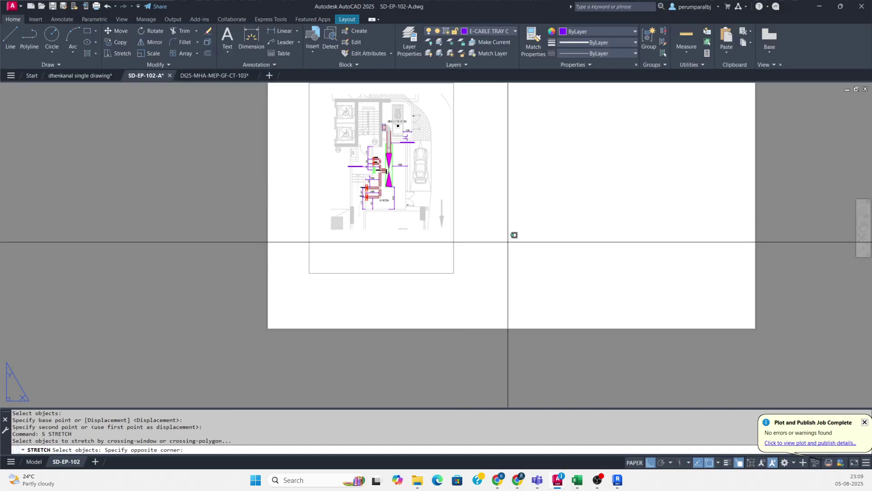
click(306, 278)
key(Return)
click(529, 253)
click(537, 196)
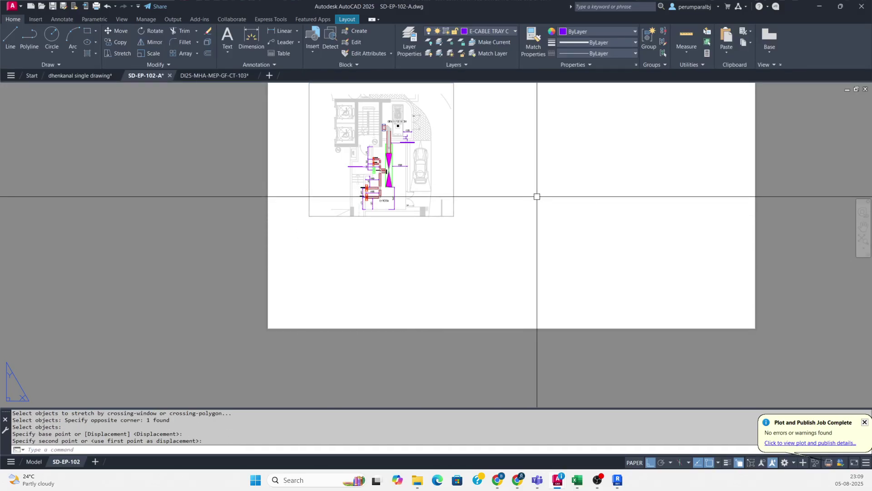
Lower the viewport's top edge further to fit just above the generator room.
middle_drag(467, 232, 455, 337)
text(s)
key(Return)
click(468, 160)
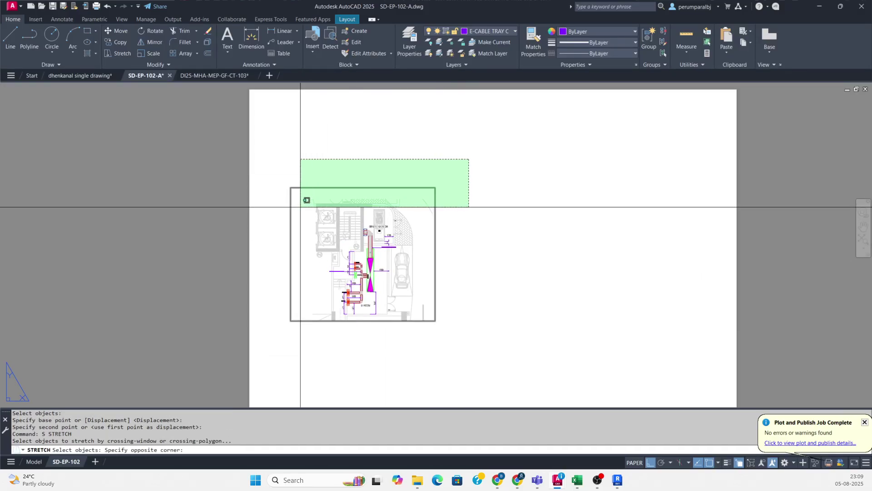
click(301, 203)
key(Return)
click(453, 232)
click(463, 248)
key(Escape)
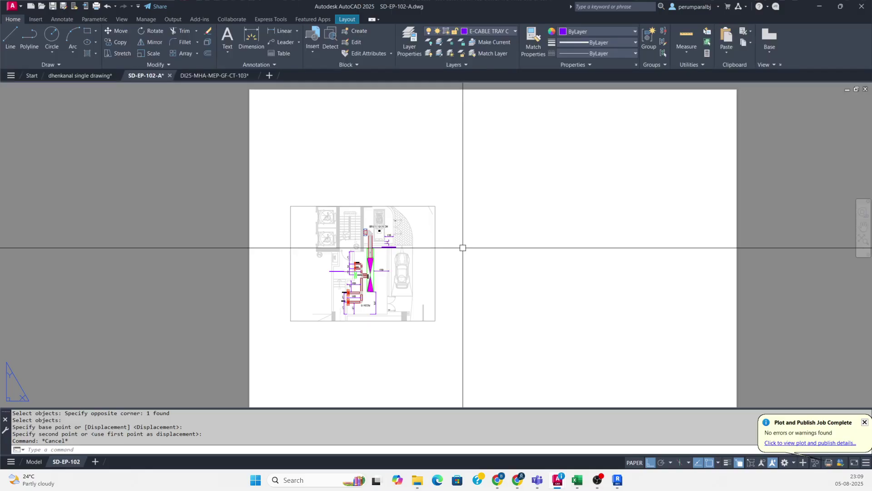
Preview the layout's plot with the <Previous plot> page setup and examine the LV room panels, trays, dimensions and labels.
key(ctrl+p)
click(363, 124)
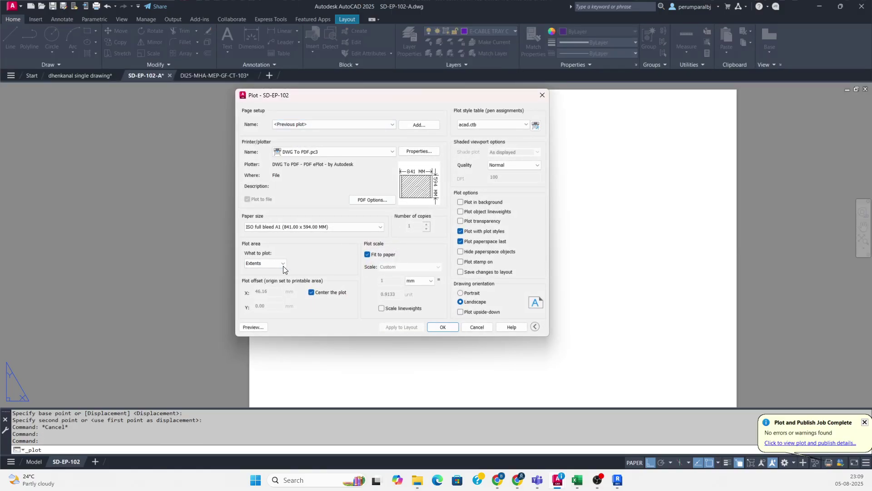
click(252, 327)
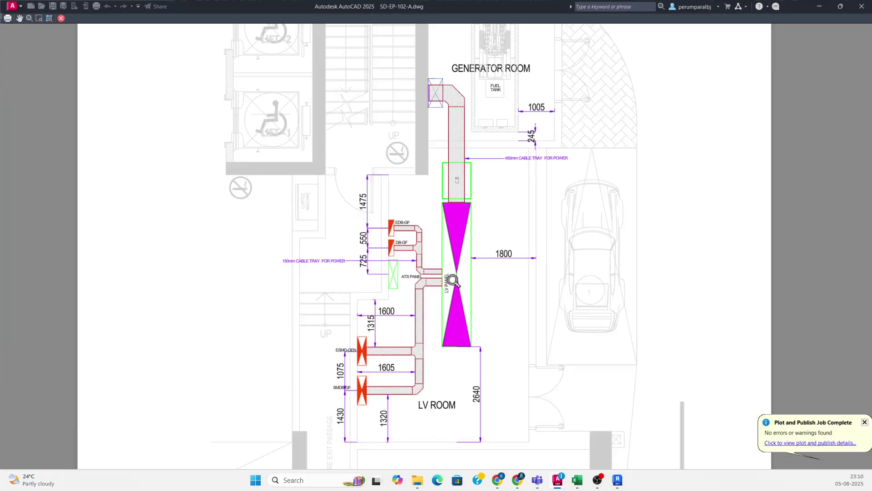
scroll(453, 281, up, 1)
middle_drag(514, 274, 438, 222)
middle_drag(432, 267, 476, 258)
scroll(459, 261, down, 1)
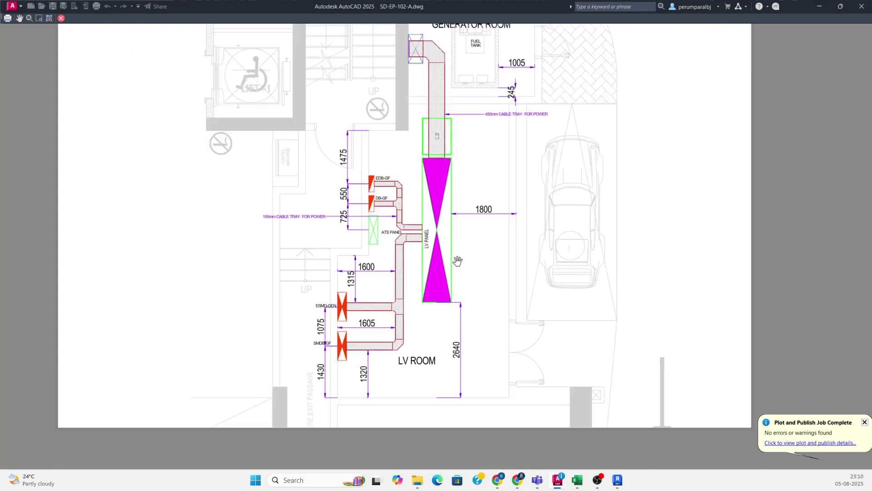
scroll(443, 264, down, 2)
scroll(411, 263, up, 5)
scroll(427, 263, down, 3)
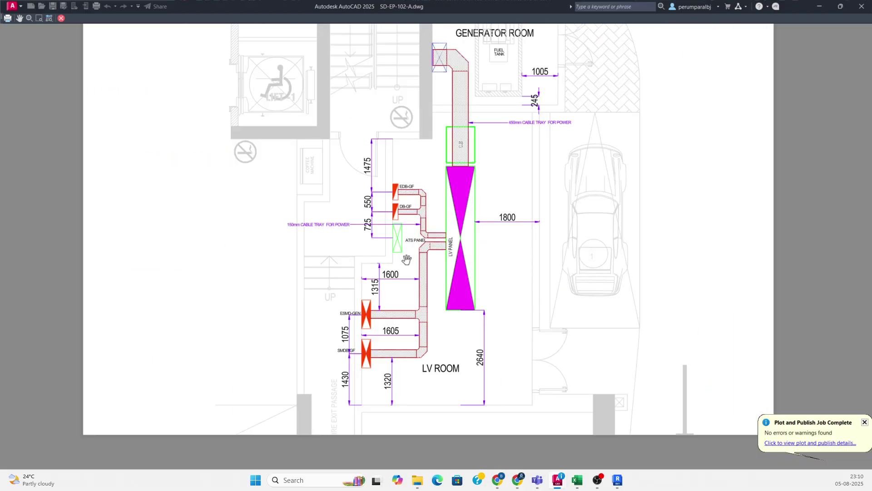
key(Escape)
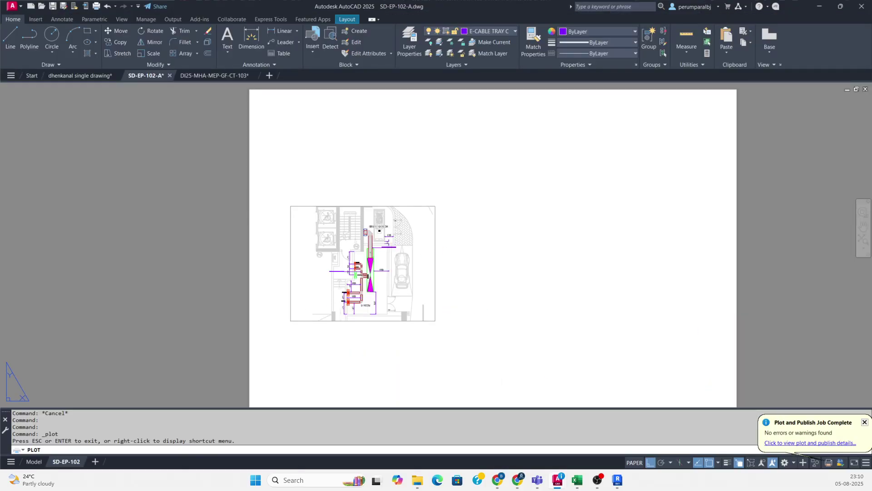
scroll(388, 271, up, 6)
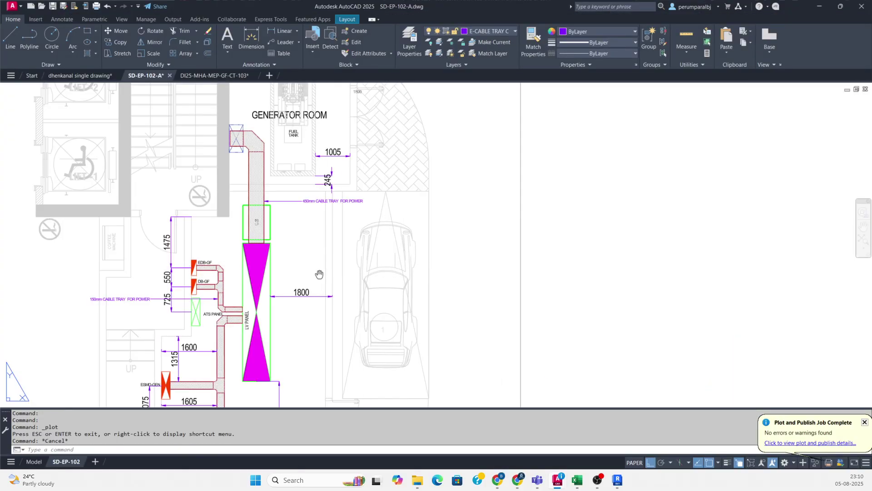
mouse_move(416, 216)
middle_down()
mouse_move(402, 296)
mouse_move(453, 303)
mouse_move(447, 362)
mouse_move(421, 265)
mouse_move(441, 259)
mouse_move(457, 305)
middle_up()
middle_drag(429, 230, 440, 265)
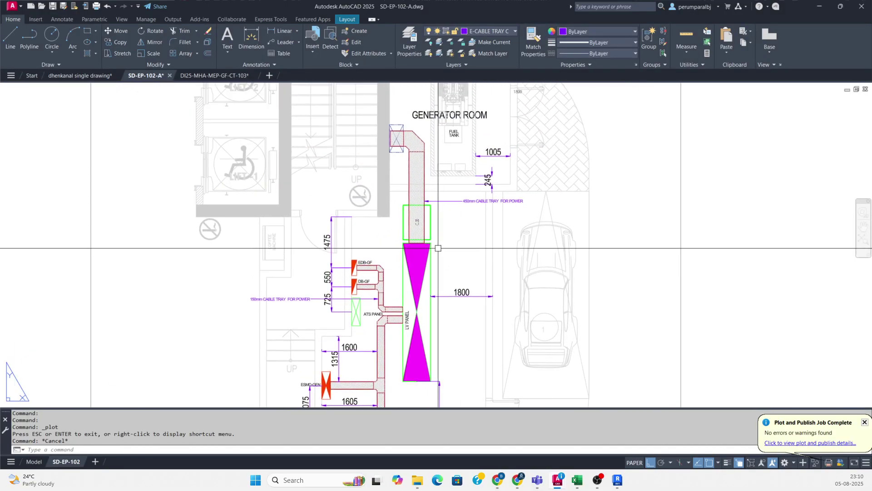
scroll(437, 248, up, 2)
scroll(438, 248, down, 2)
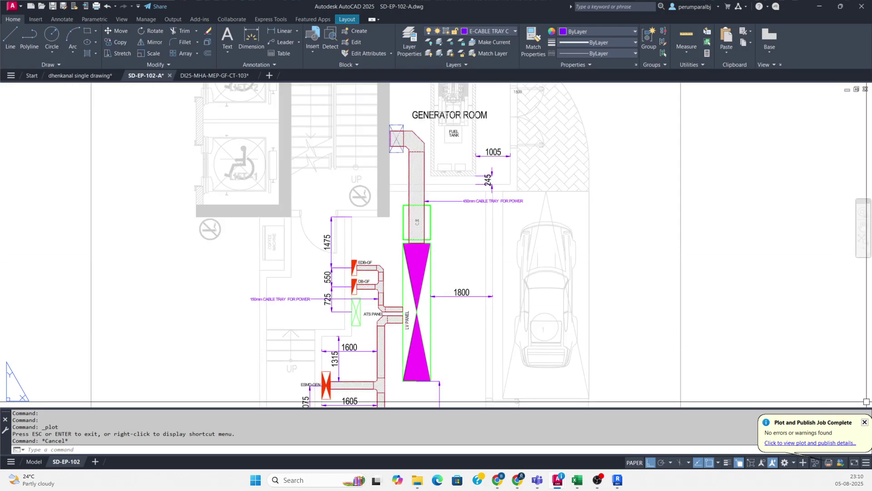